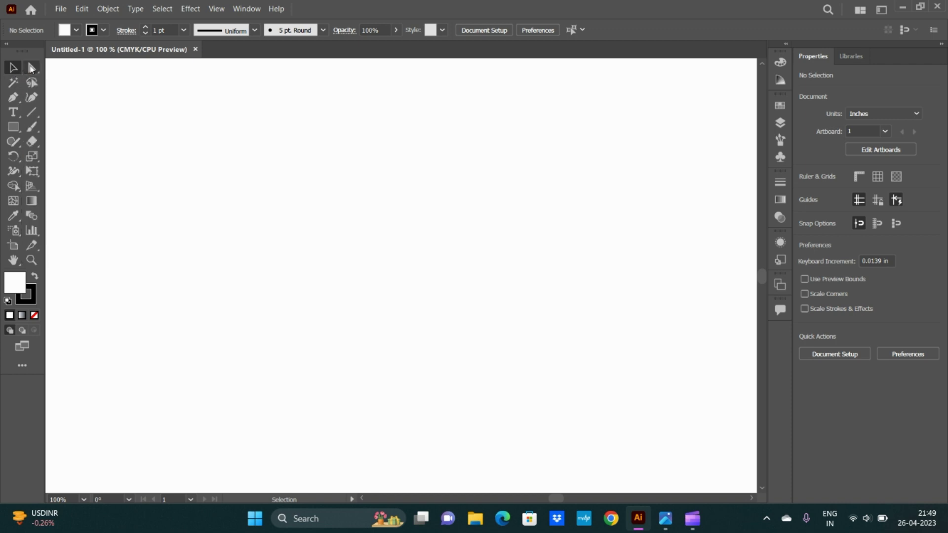
# Step: Try the Direct Selection tool, draw a test rectangle, and bring up the shape-tools flyout
pyautogui.click(31, 69)
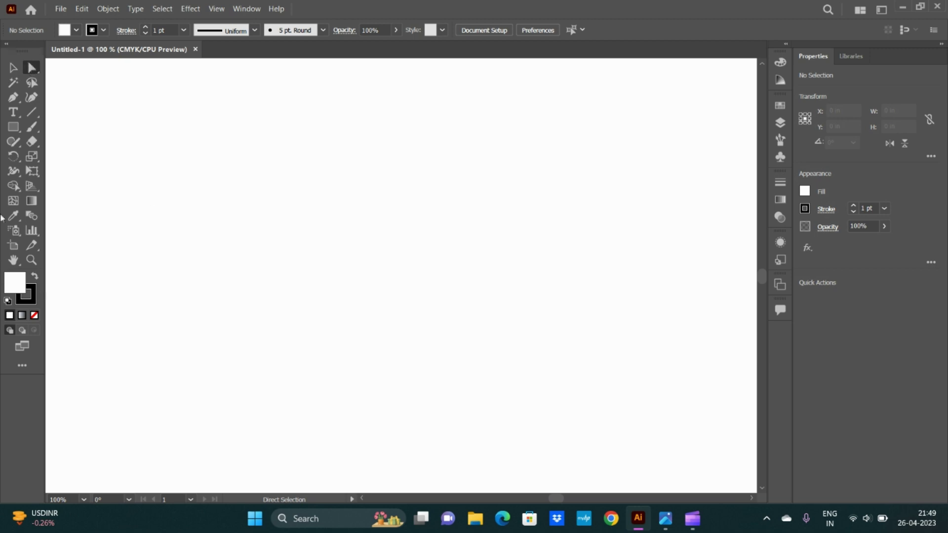
pyautogui.click(14, 128)
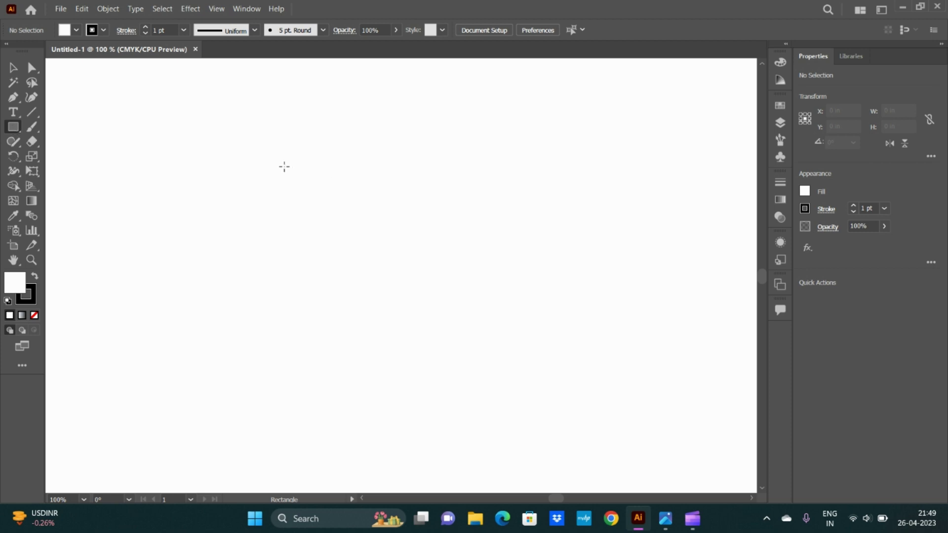
pyautogui.moveTo(285, 167)
pyautogui.mouseDown()
pyautogui.moveTo(326, 193)
pyautogui.moveTo(453, 317)
pyautogui.mouseUp()
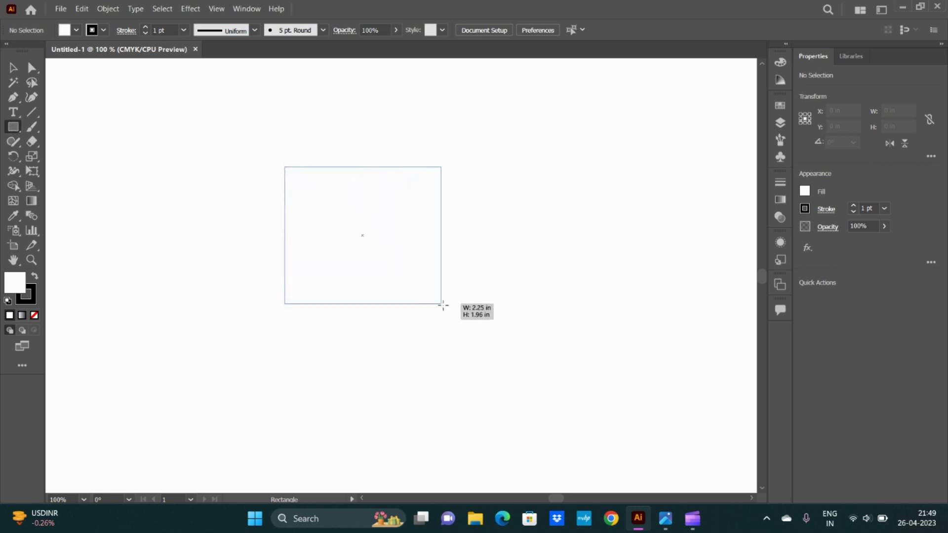
pyautogui.moveTo(453, 316); pyautogui.dragTo(452, 317)
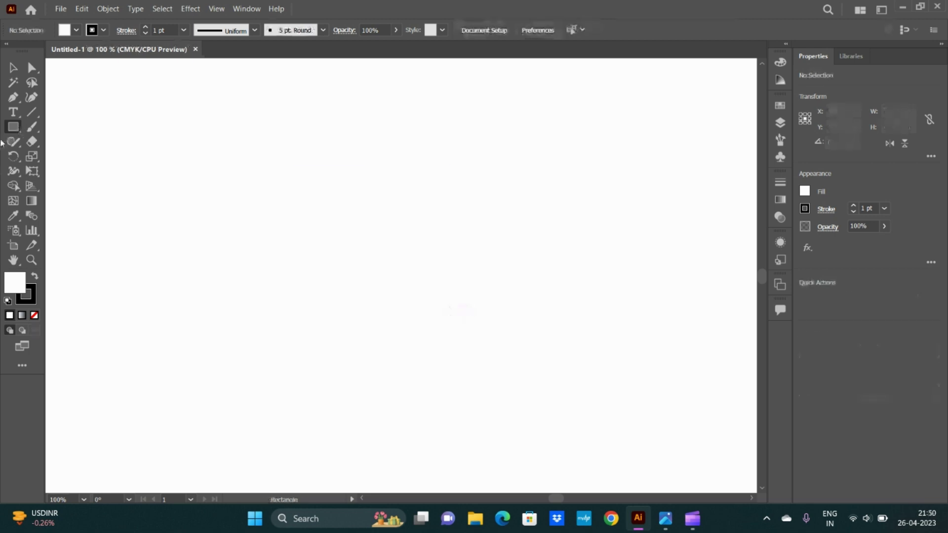
pyautogui.rightClick(13, 130)
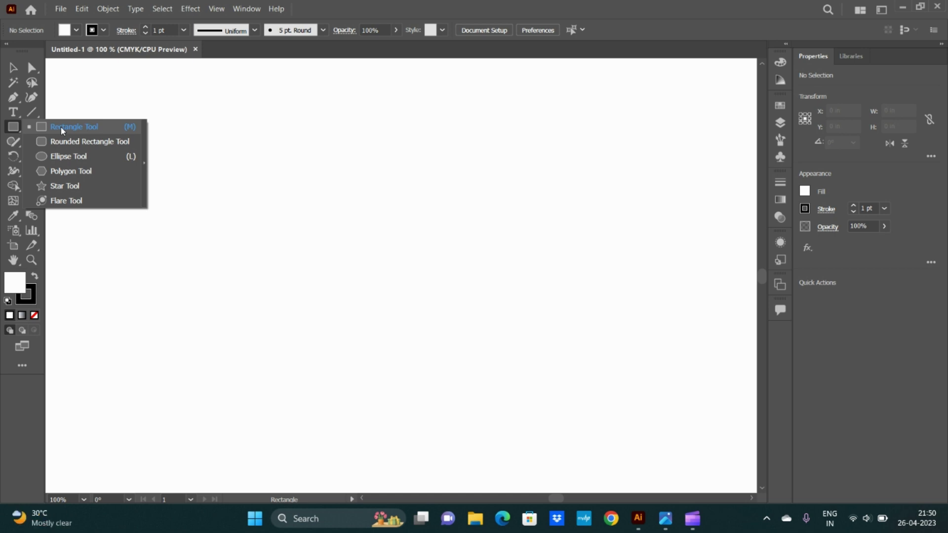
# Step: Draw a rectangle in the upper left of the page and fill it with CMYK Yellow
pyautogui.click(62, 127)
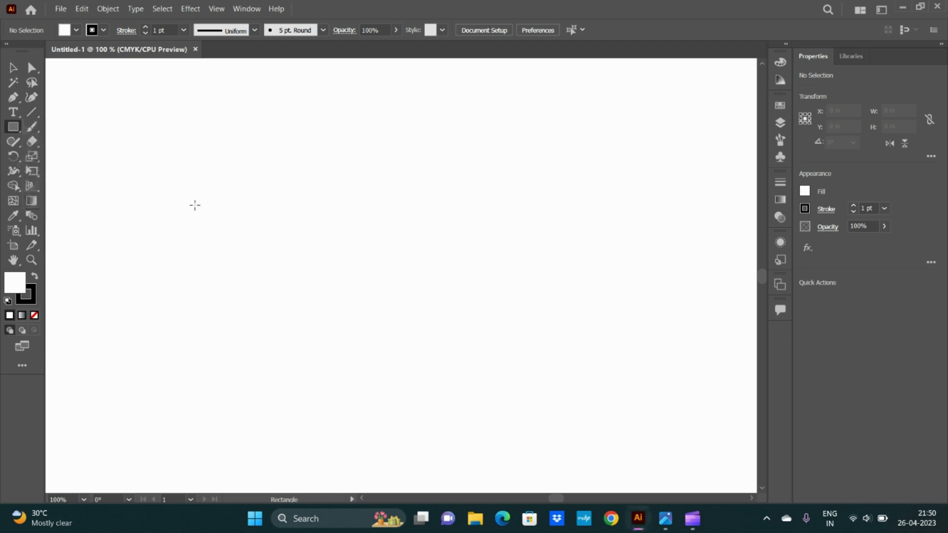
pyautogui.moveTo(168, 169); pyautogui.dragTo(356, 352)
pyautogui.click(76, 30)
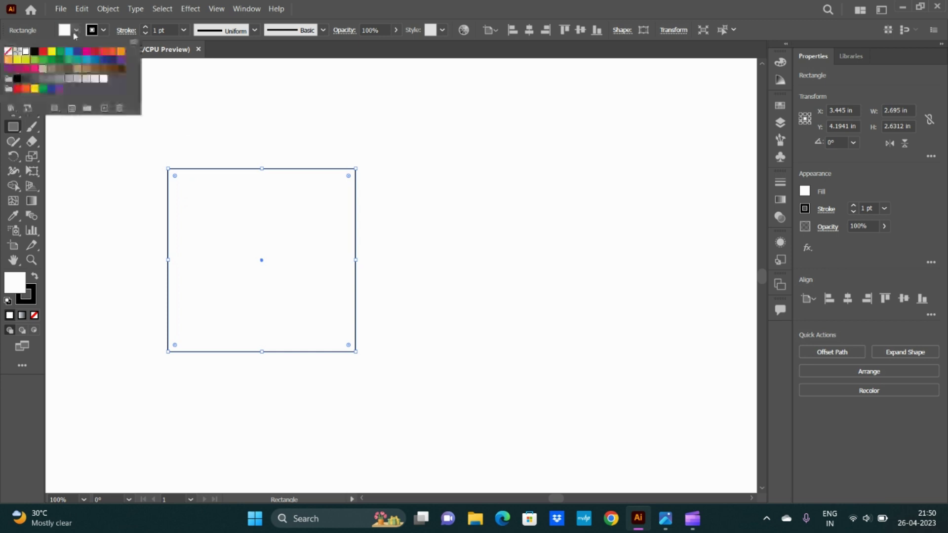
pyautogui.click(51, 53)
pyautogui.click(67, 31)
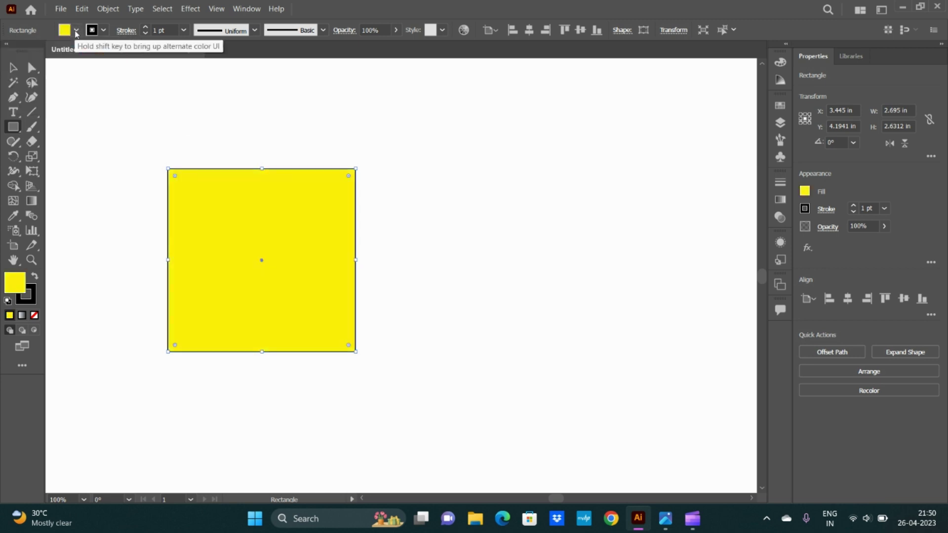
# Step: Move the yellow rectangle toward the centre, zoom to 150%, and round its corners
pyautogui.click(13, 69)
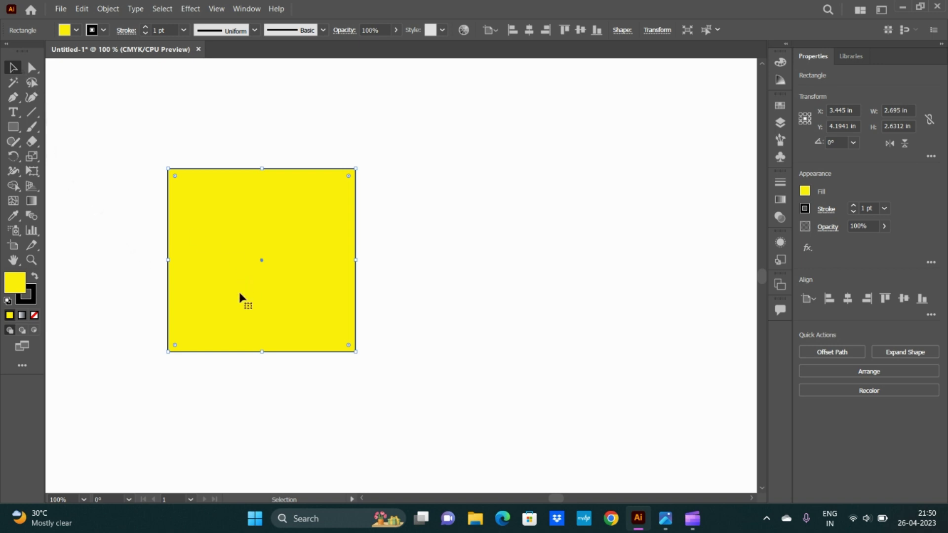
pyautogui.moveTo(240, 294)
pyautogui.mouseDown()
pyautogui.moveTo(533, 406)
pyautogui.moveTo(431, 248)
pyautogui.moveTo(240, 289)
pyautogui.mouseUp()
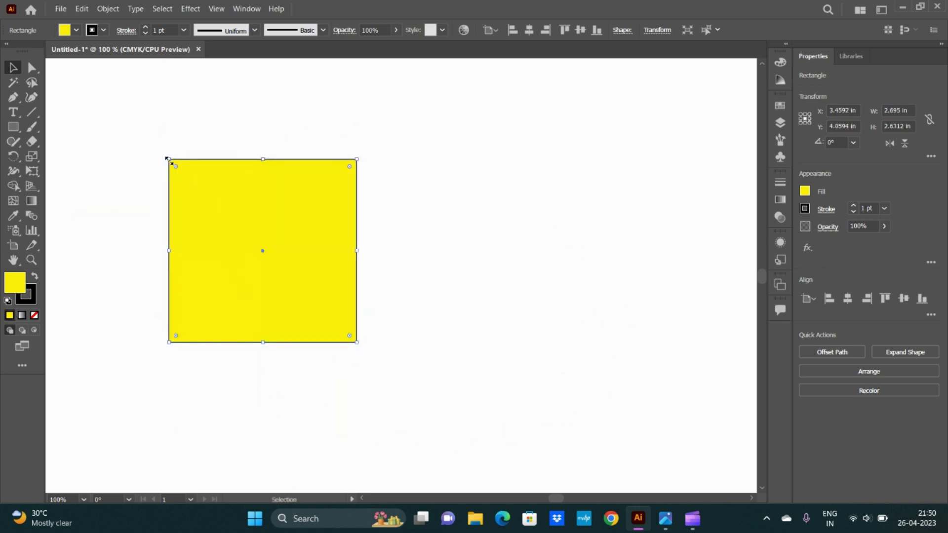
pyautogui.hotkey('ctrl', '+')
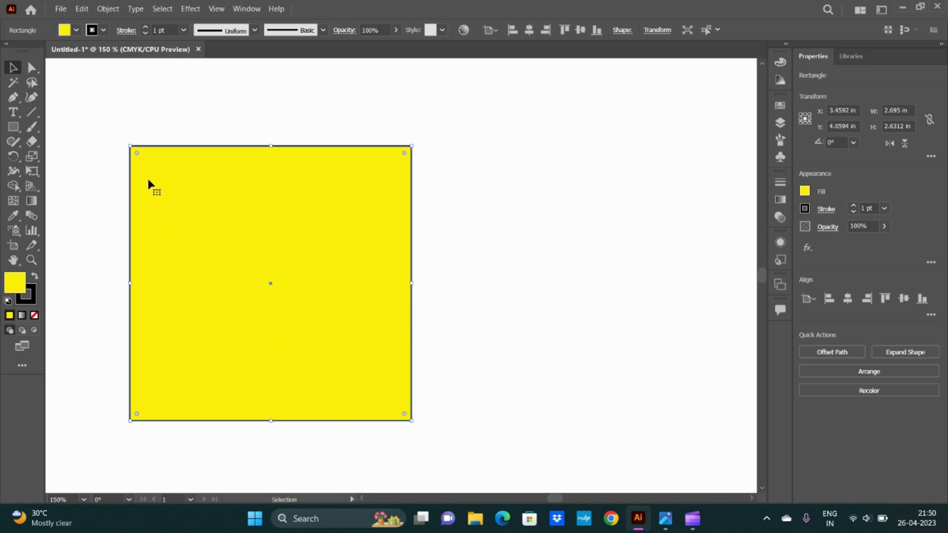
pyautogui.moveTo(284, 220); pyautogui.dragTo(363, 213)
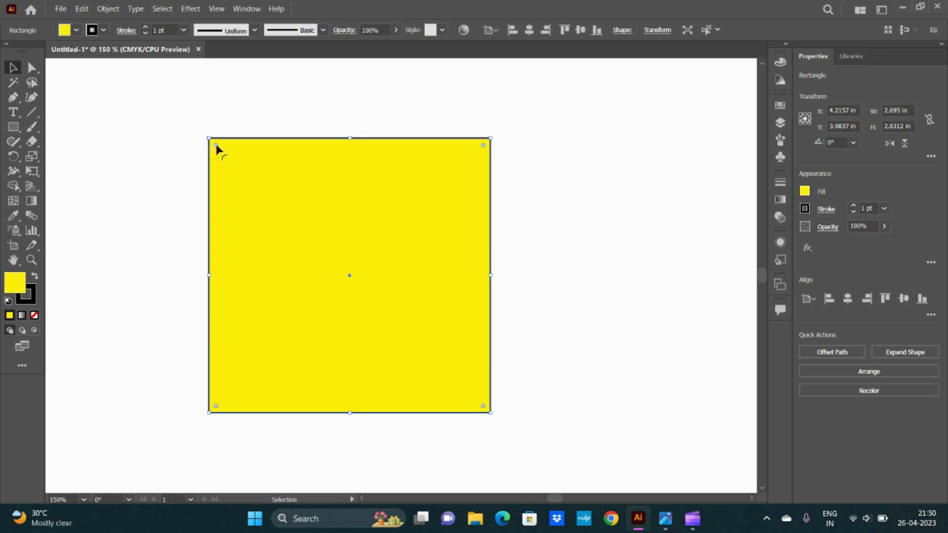
pyautogui.moveTo(215, 145); pyautogui.dragTo(239, 170)
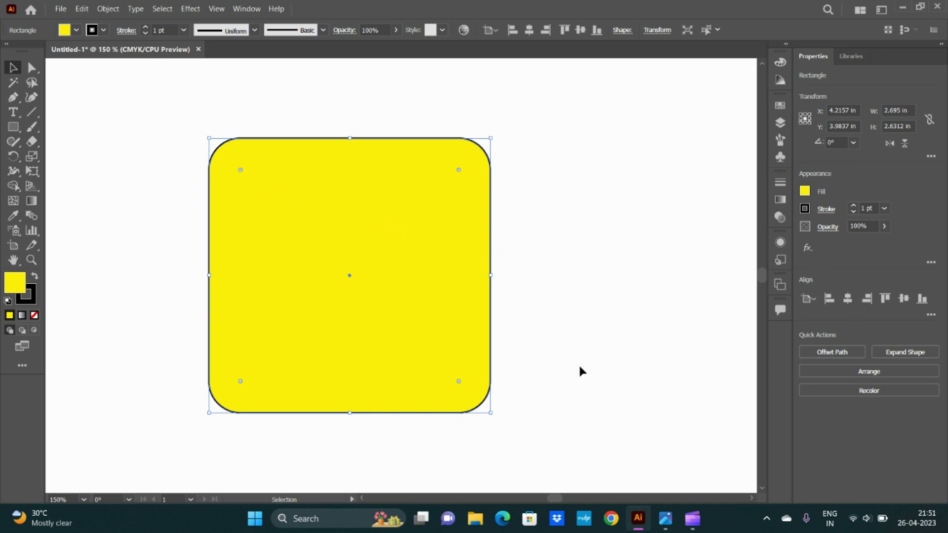
# Step: Reselect the yellow rectangle and drag its corner widget until the radius reads 0 in
pyautogui.click(617, 345)
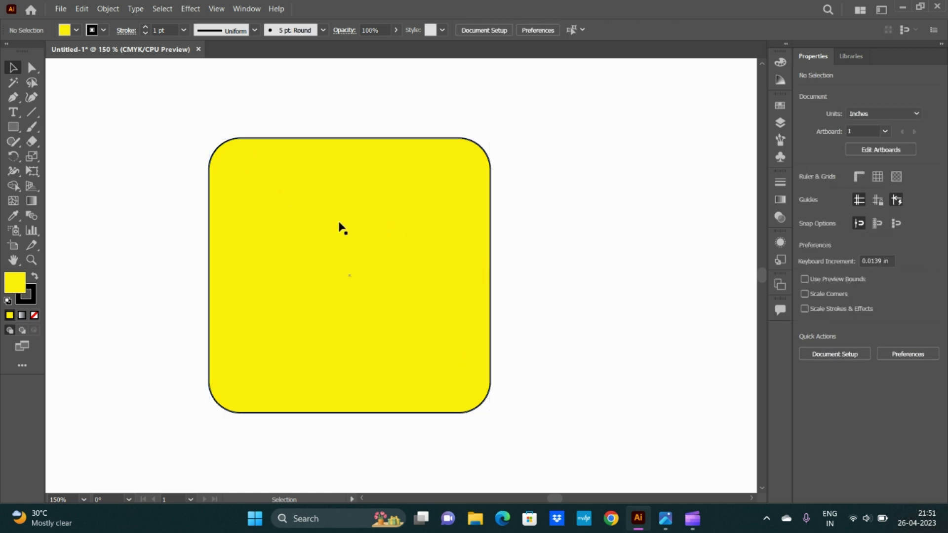
pyautogui.click(276, 208)
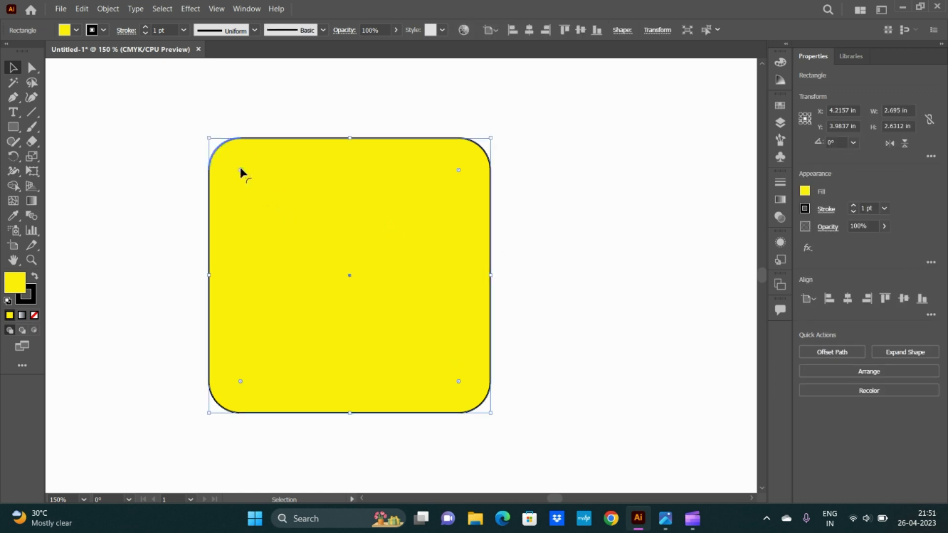
pyautogui.moveTo(240, 170); pyautogui.dragTo(187, 132)
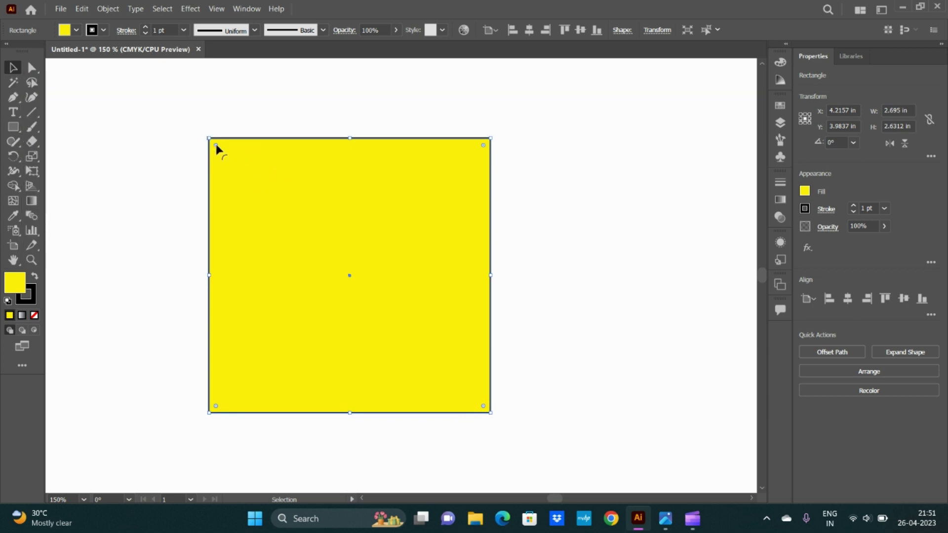
pyautogui.moveTo(216, 145); pyautogui.dragTo(253, 184)
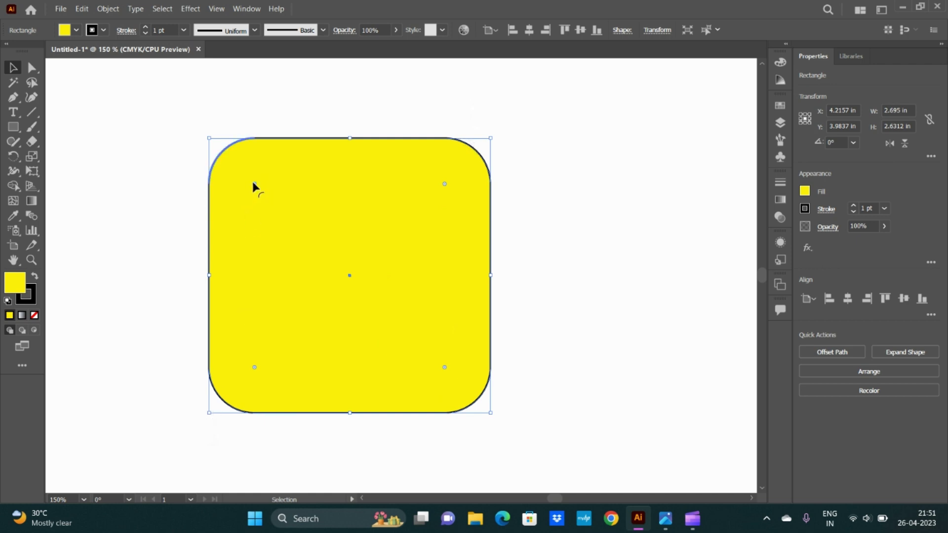
pyautogui.moveTo(254, 182); pyautogui.dragTo(210, 156)
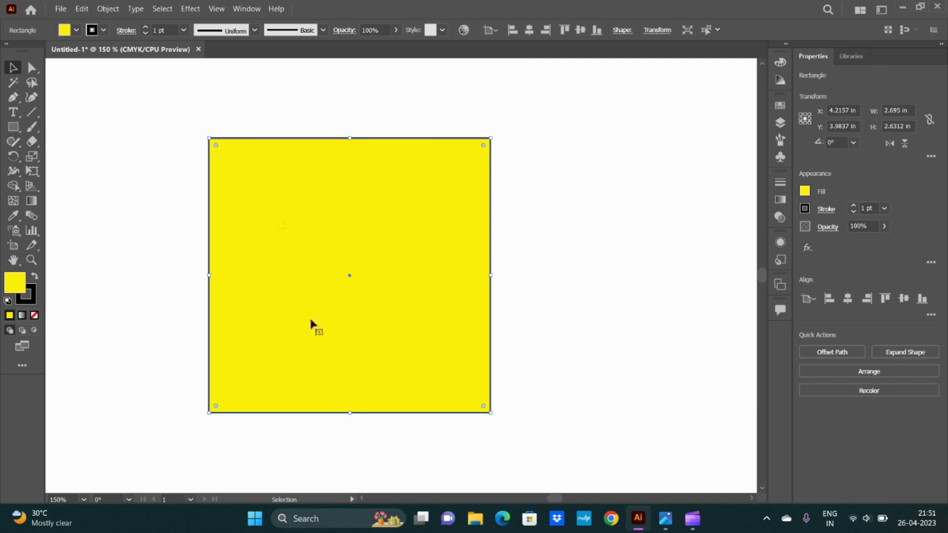
# Step: Remove the yellow rectangle and draw a new 2.3121 in square near the page centre
pyautogui.hotkey('ctrl', 'z')
pyautogui.hotkey('ctrl', 'z')
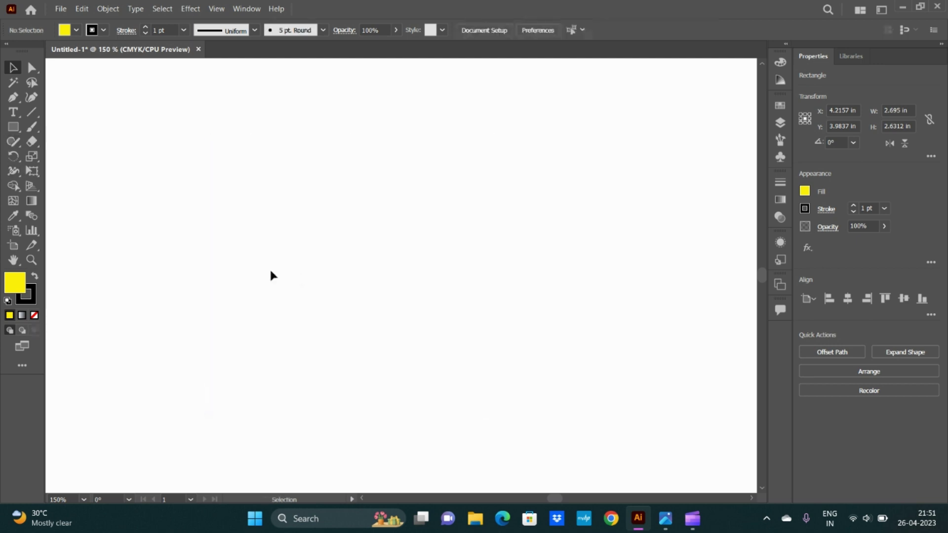
pyautogui.click(13, 127)
pyautogui.click(67, 130)
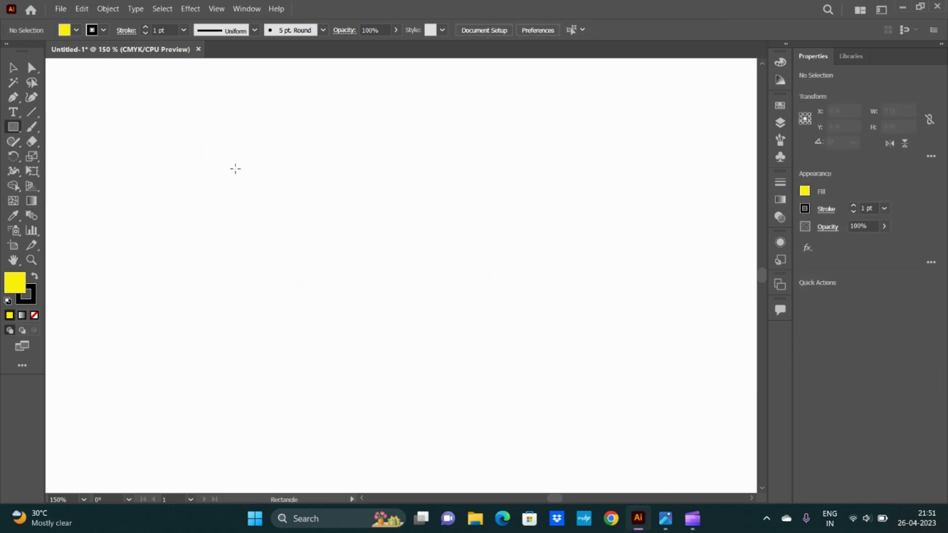
pyautogui.moveTo(236, 169); pyautogui.dragTo(409, 345)
pyautogui.moveTo(477, 410); pyautogui.dragTo(478, 409)
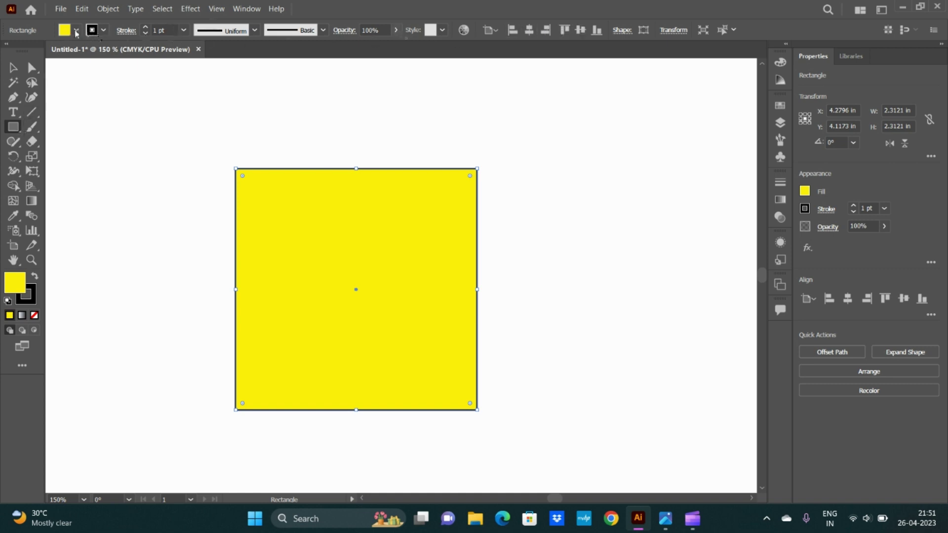
# Step: Try several fill swatches on the square, settling on dark green (C=90 M=30 Y=95 K=30)
pyautogui.click(76, 30)
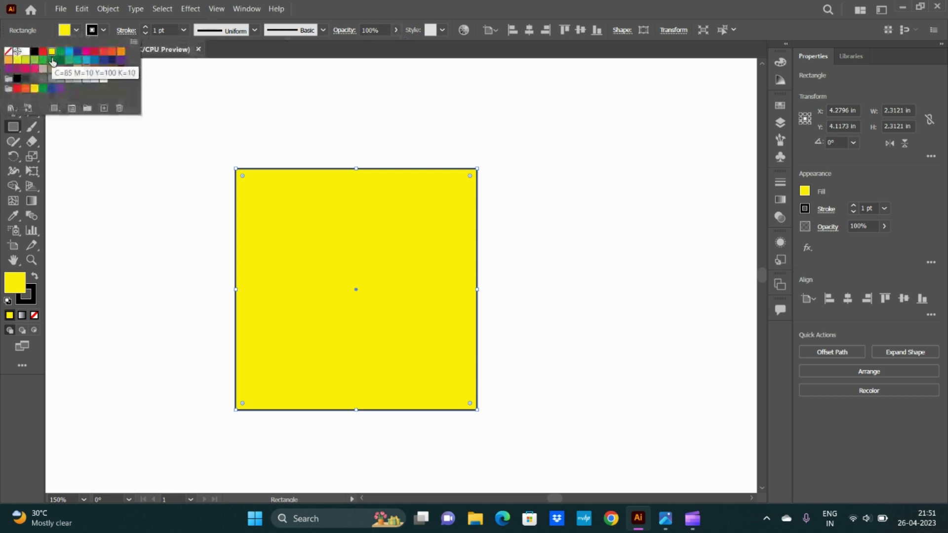
pyautogui.click(78, 60)
pyautogui.click(104, 60)
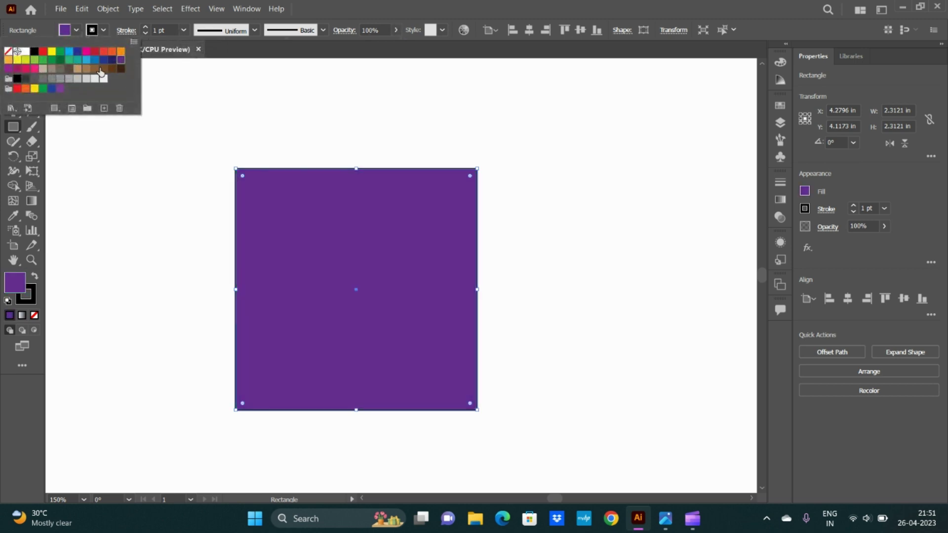
pyautogui.click(27, 78)
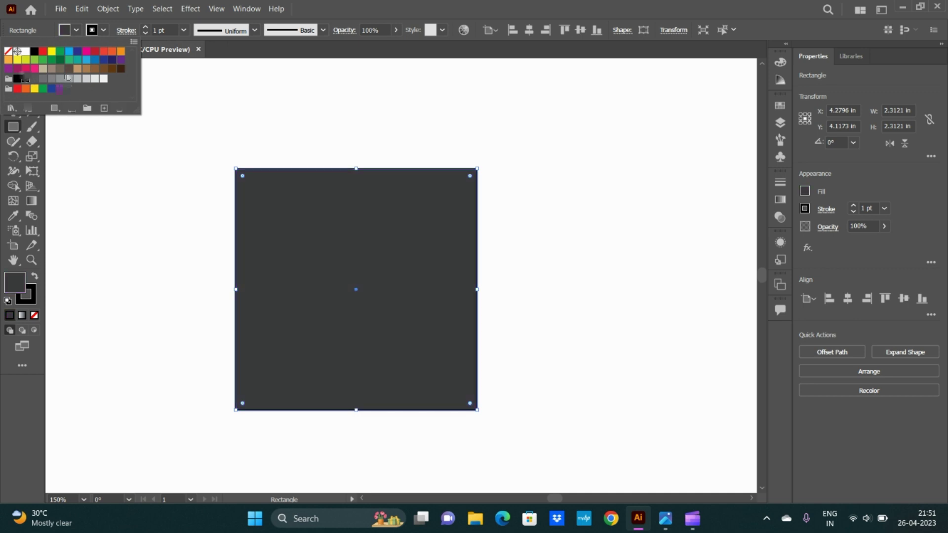
pyautogui.click(60, 60)
pyautogui.click(34, 59)
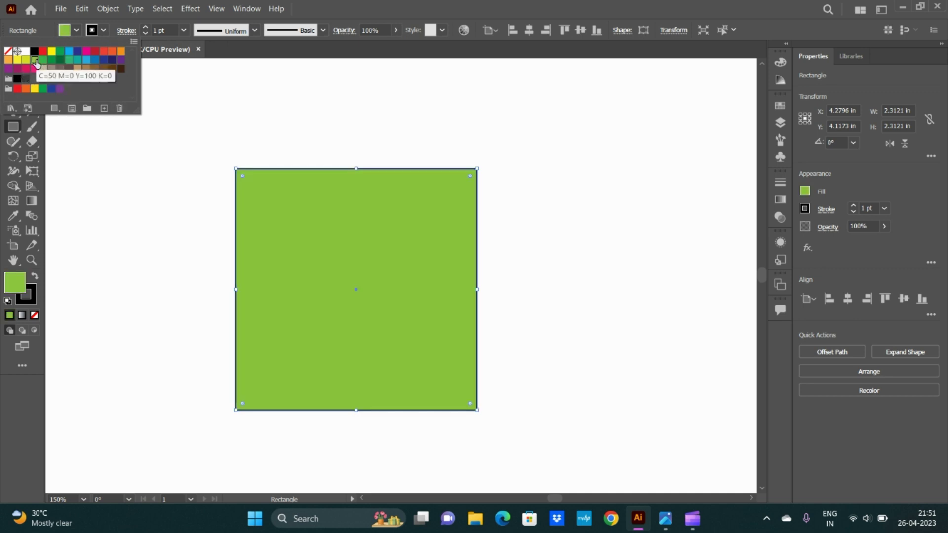
pyautogui.click(51, 60)
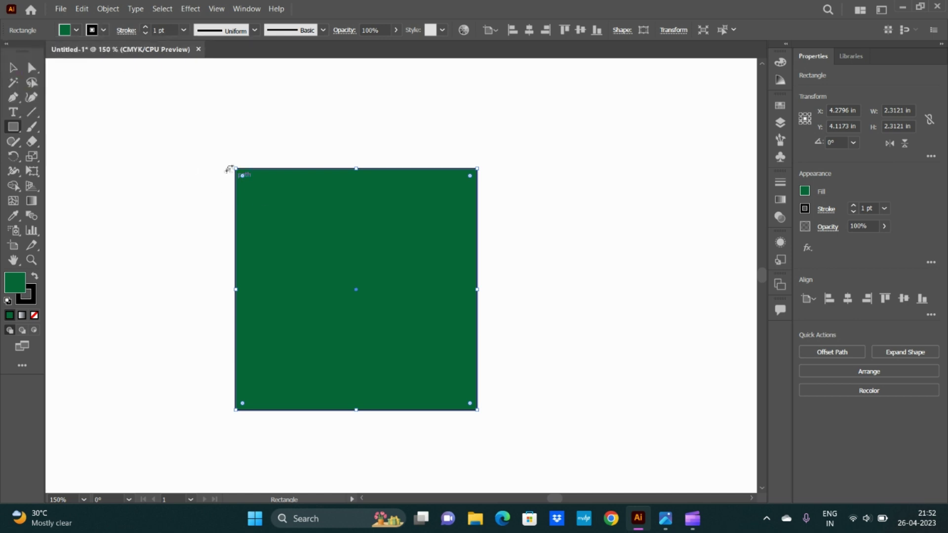
# Step: Give the green square a yellow stroke 16 pt thick
pyautogui.click(104, 30)
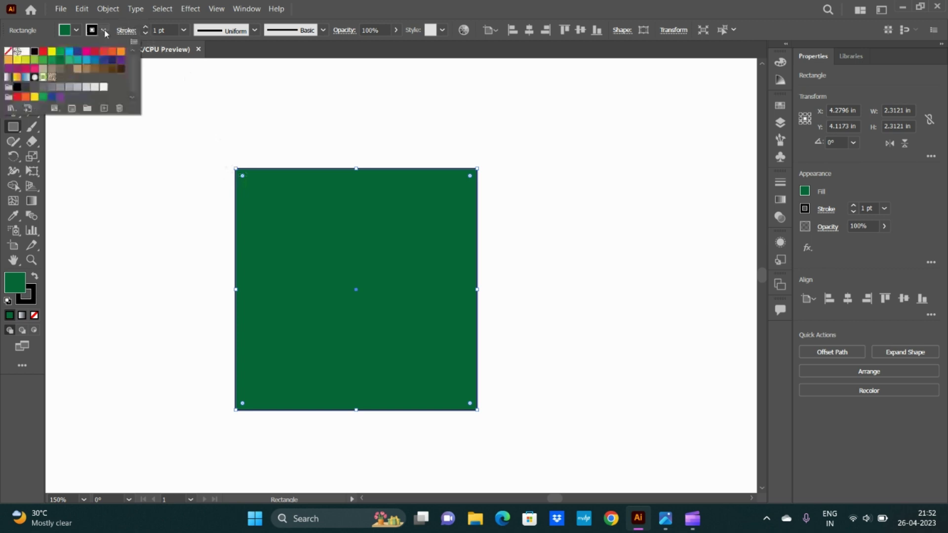
pyautogui.click(53, 52)
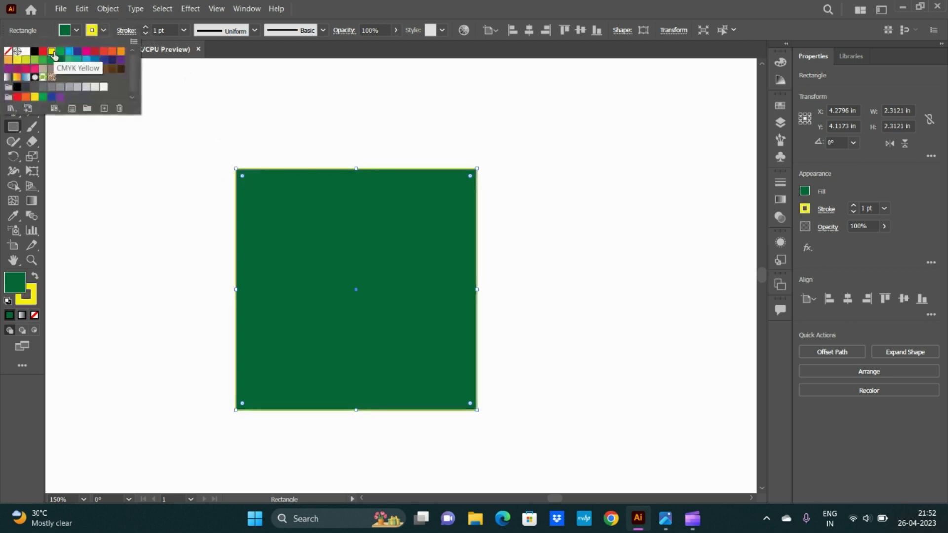
pyautogui.click(184, 31)
pyautogui.click(196, 111)
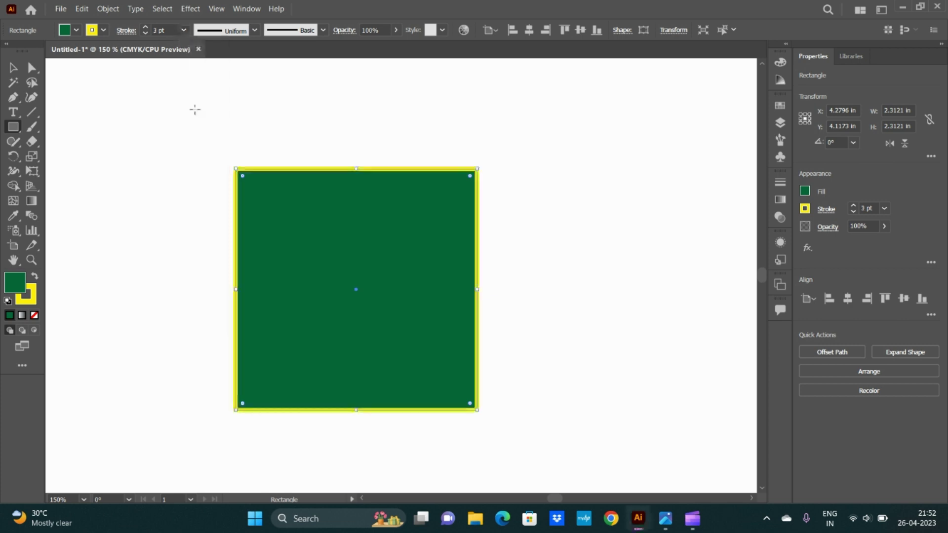
pyautogui.click(184, 31)
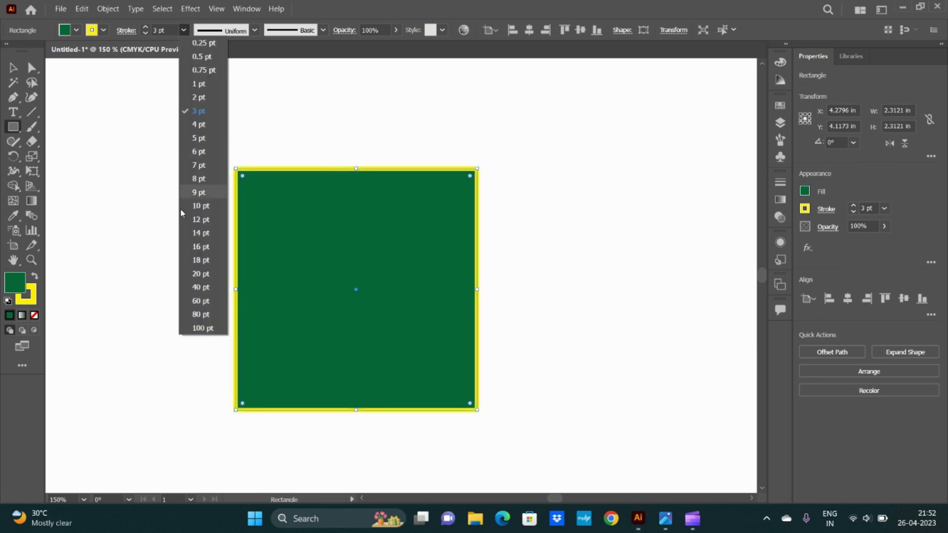
pyautogui.click(192, 247)
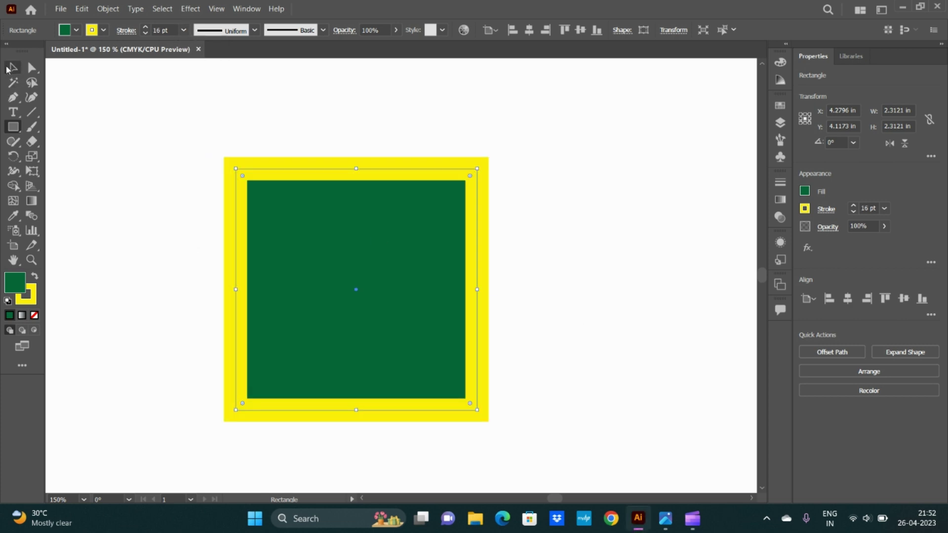
# Step: Move the square up-right and stretch it into a 3.5556 × 2.7423 in rectangle
pyautogui.press('v')
pyautogui.click(598, 327)
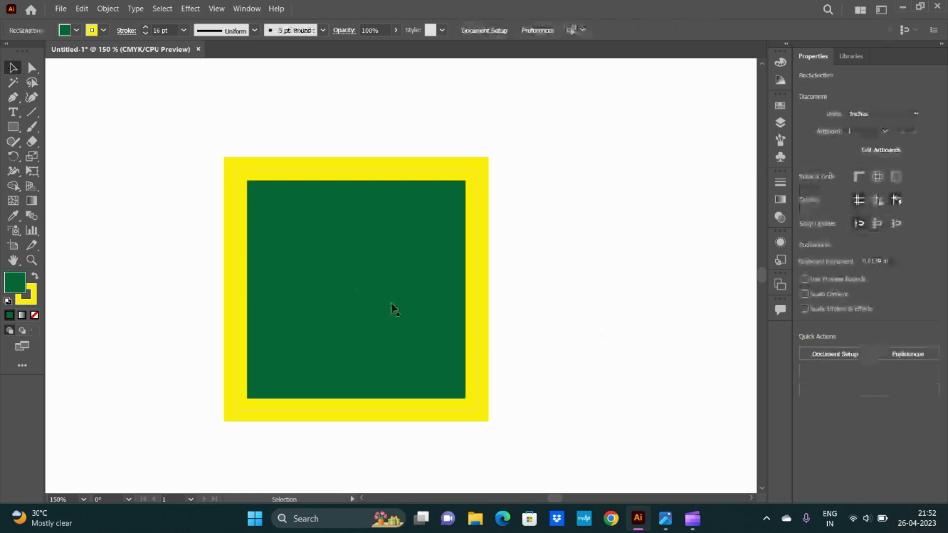
pyautogui.moveTo(391, 309); pyautogui.dragTo(417, 277)
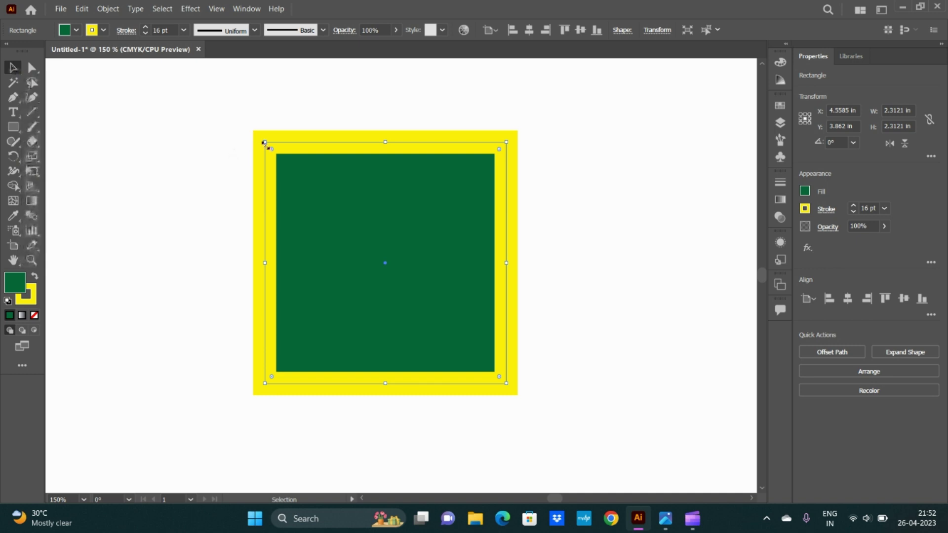
pyautogui.moveTo(265, 142)
pyautogui.mouseDown()
pyautogui.moveTo(400, 280)
pyautogui.moveTo(173, 106)
pyautogui.moveTo(248, 169)
pyautogui.moveTo(135, 97)
pyautogui.mouseUp()
# Step: Set the green rectangle's stroke to None and move it right and down
pyautogui.click(103, 29)
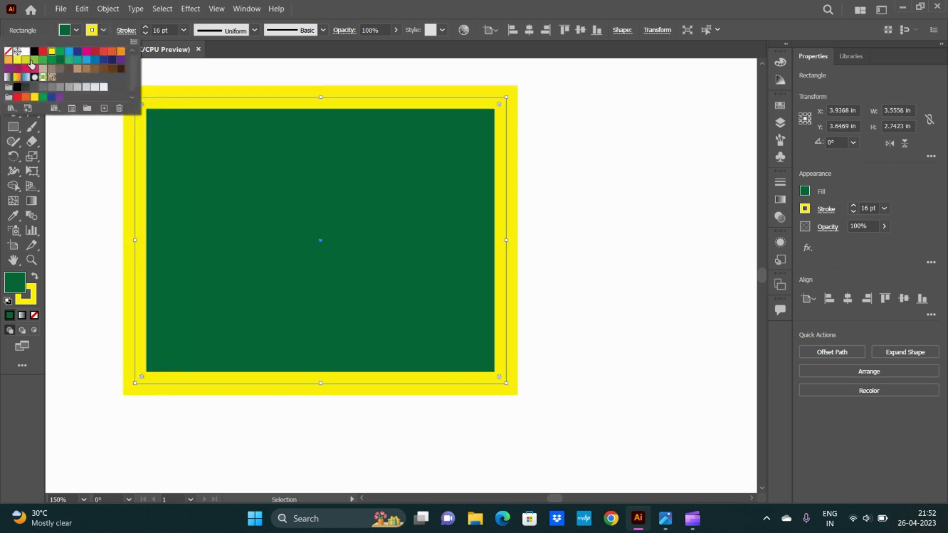
pyautogui.click(8, 51)
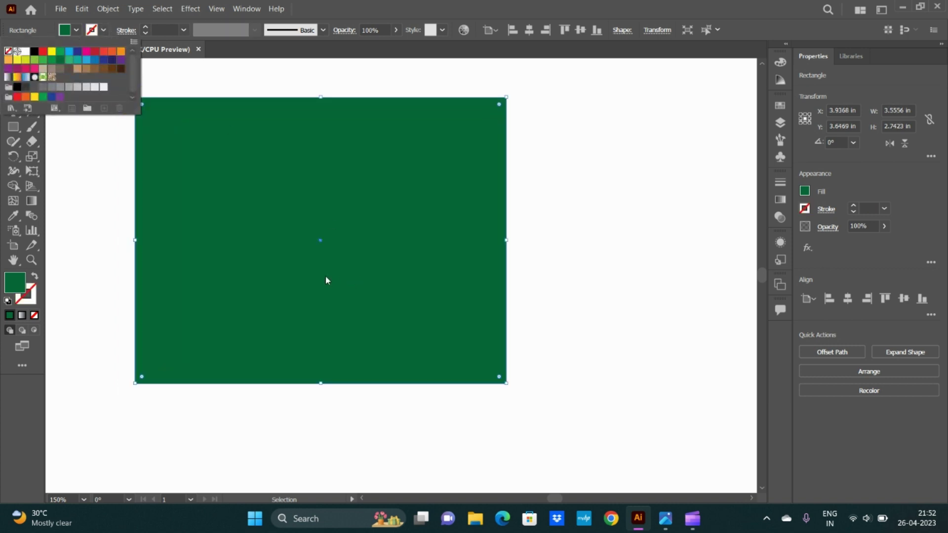
pyautogui.click(516, 282)
pyautogui.moveTo(310, 300)
pyautogui.mouseDown()
pyautogui.moveTo(404, 313)
pyautogui.moveTo(404, 326)
pyautogui.mouseUp()
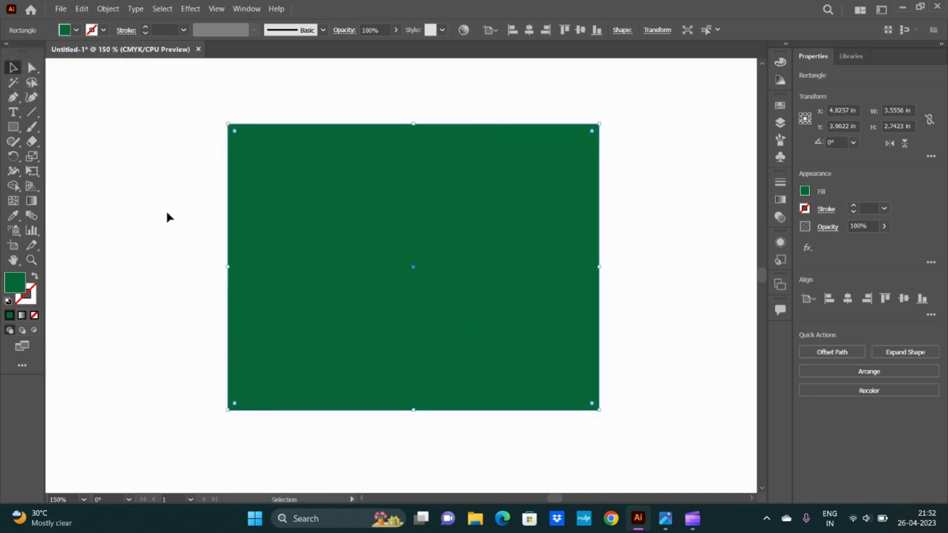
# Step: Test rounding all four corners with Direct Selection, then undo it
pyautogui.click(32, 68)
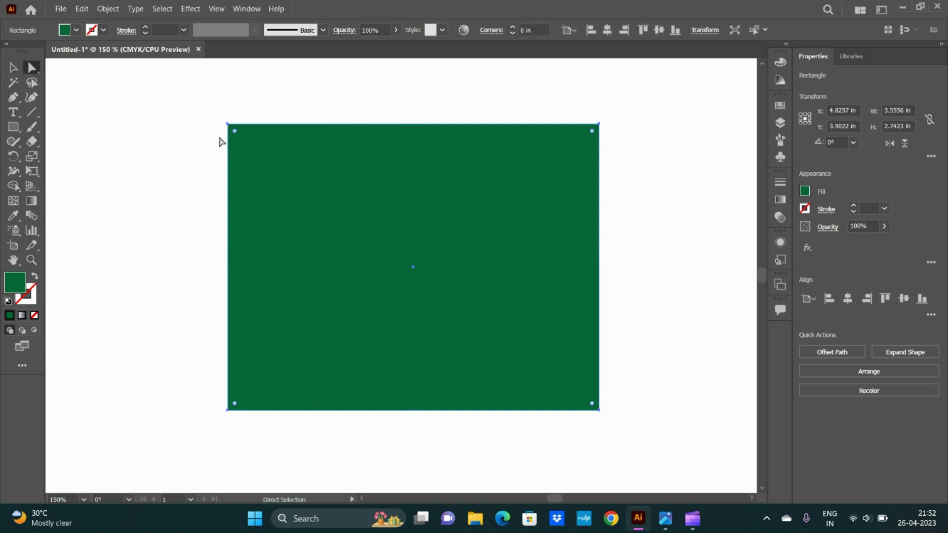
pyautogui.moveTo(235, 131); pyautogui.dragTo(270, 177)
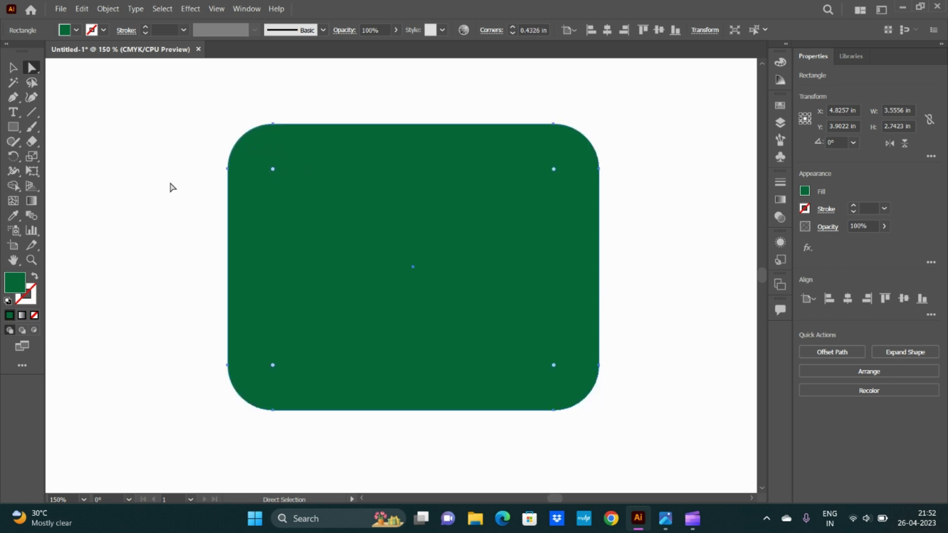
pyautogui.hotkey('ctrl', 'z')
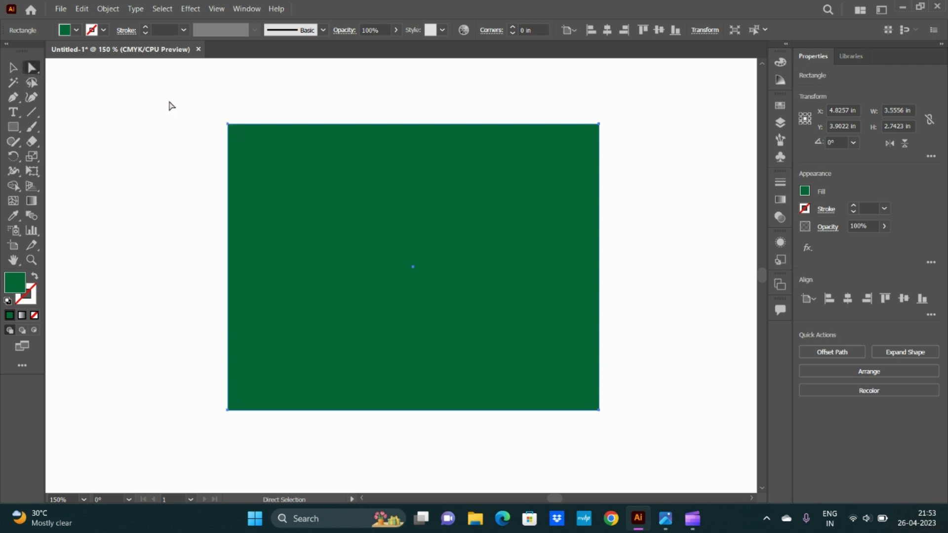
# Step: Select only the rectangle's top-left anchor and zoom in on it
pyautogui.moveTo(169, 99); pyautogui.dragTo(298, 206)
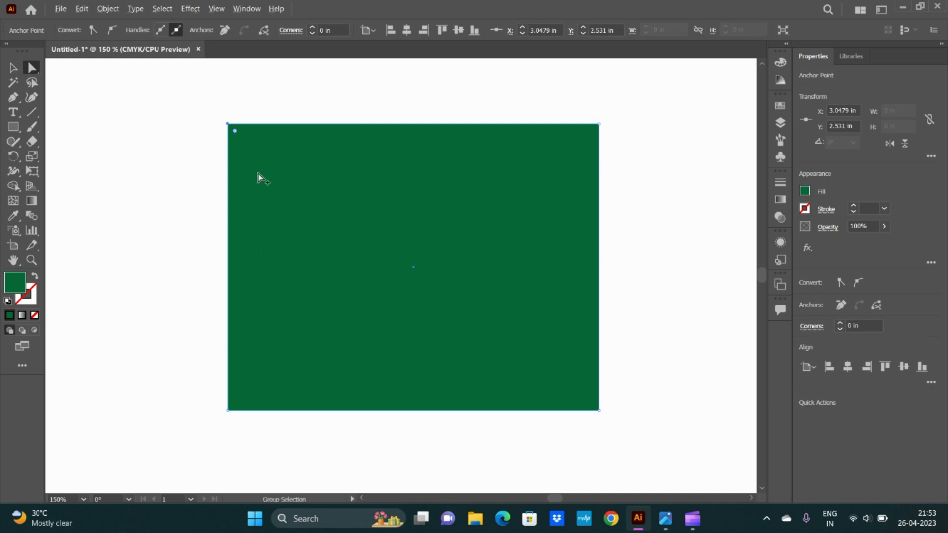
pyautogui.scroll(3, 273, 157)
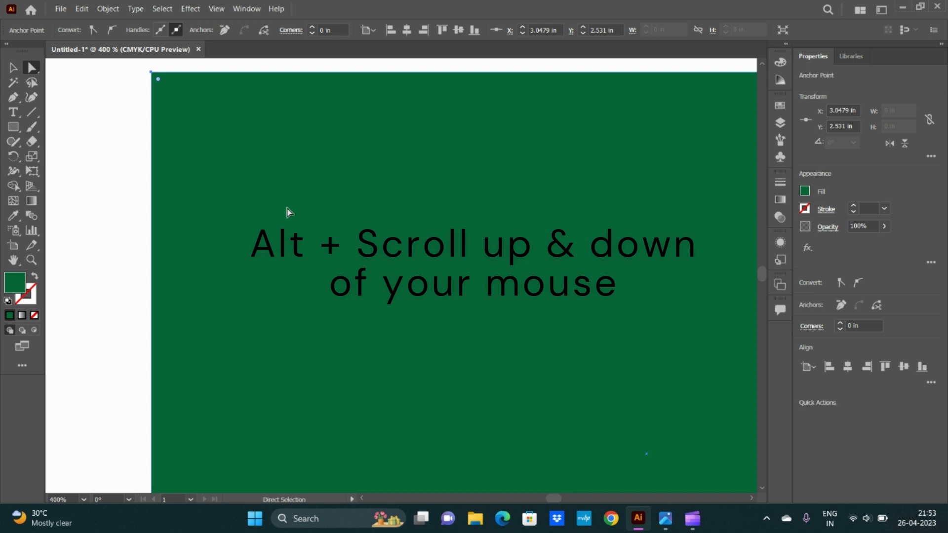
pyautogui.scroll(-2, 288, 212)
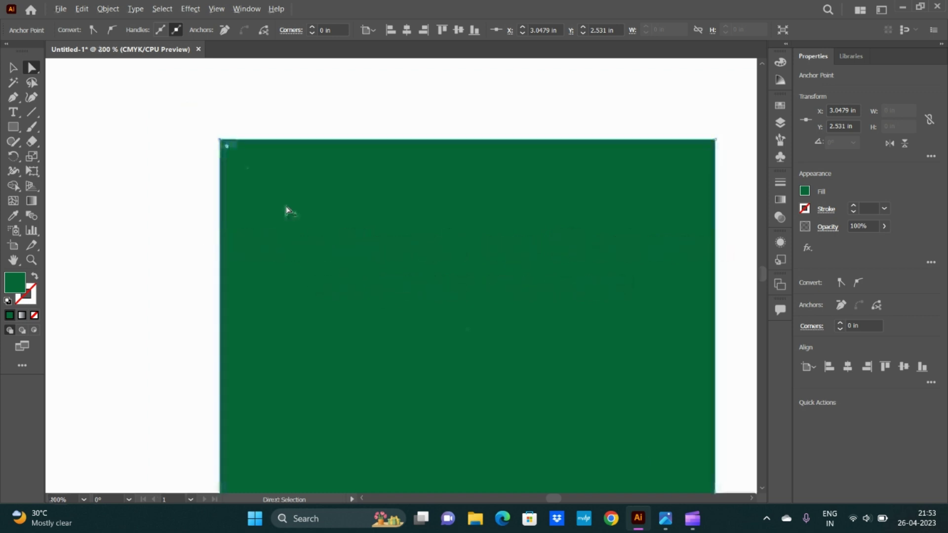
pyautogui.scroll(1, 288, 212)
pyautogui.scroll(1, 288, 212)
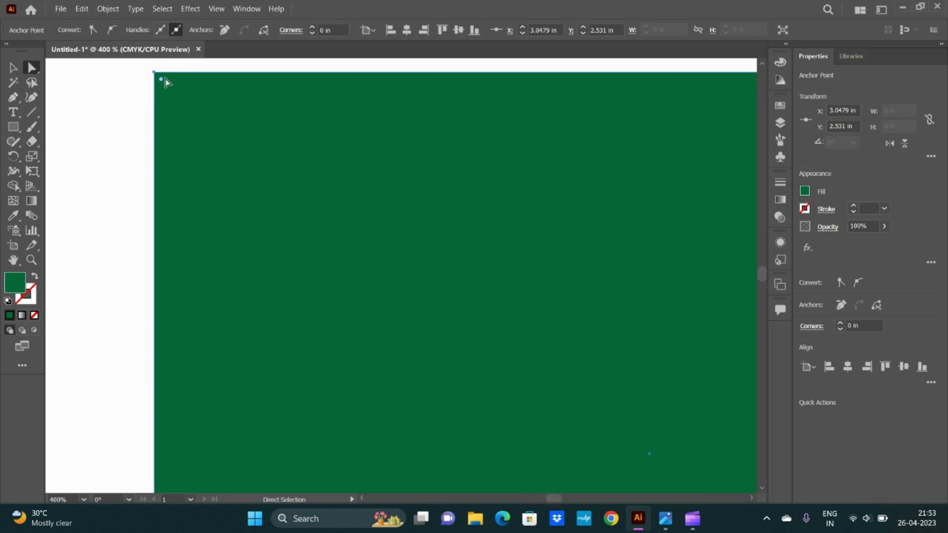
# Step: Drag the top-left corner widget to a 1.3892 in radius, then zoom back out
pyautogui.moveTo(161, 81)
pyautogui.mouseDown()
pyautogui.moveTo(246, 194)
pyautogui.moveTo(405, 364)
pyautogui.moveTo(541, 461)
pyautogui.mouseUp()
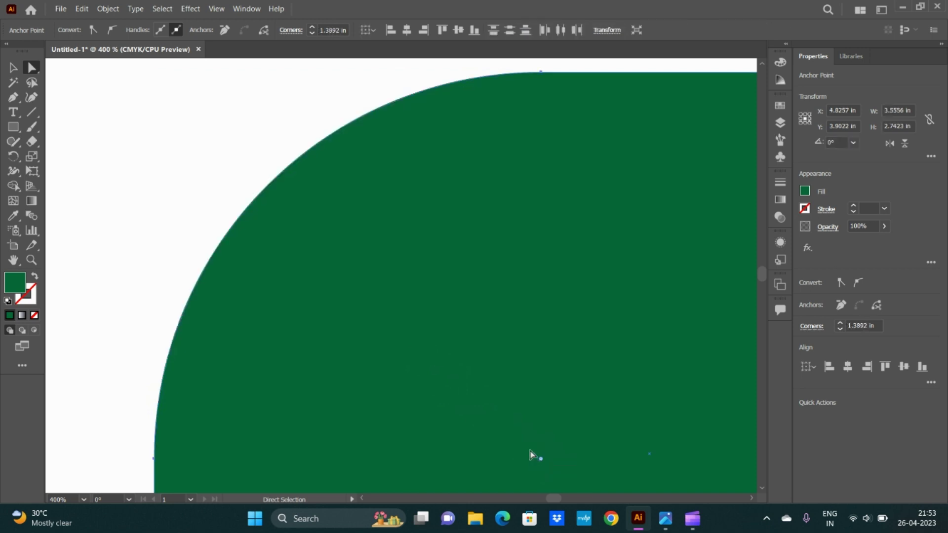
pyautogui.scroll(-1, 470, 327)
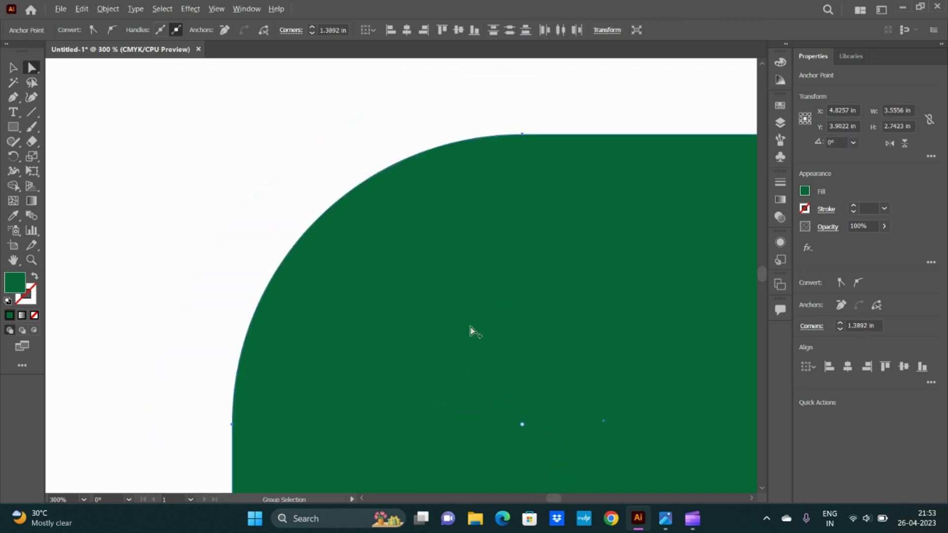
pyautogui.scroll(-1, 471, 327)
pyautogui.scroll(-1, 566, 375)
pyautogui.scroll(-1, 565, 375)
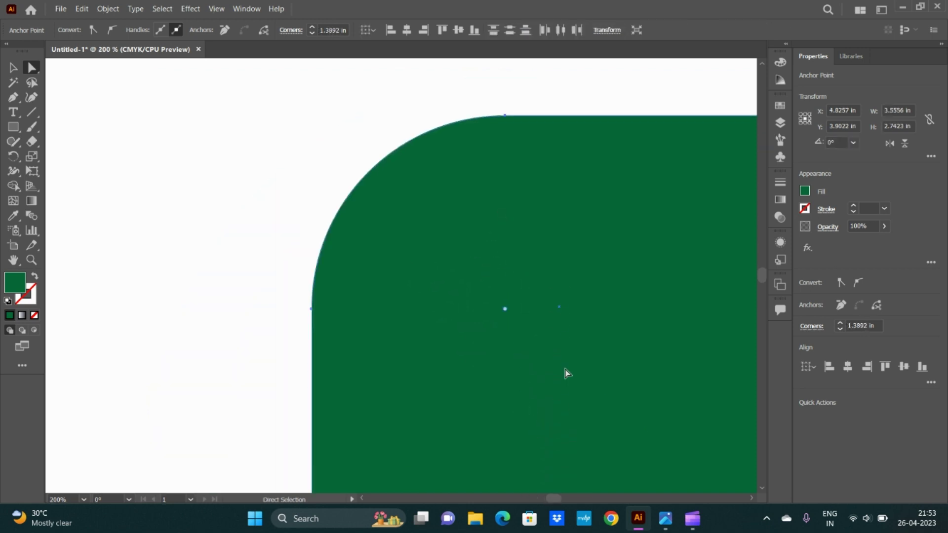
pyautogui.scroll(-2, 566, 375)
pyautogui.scroll(1, 566, 375)
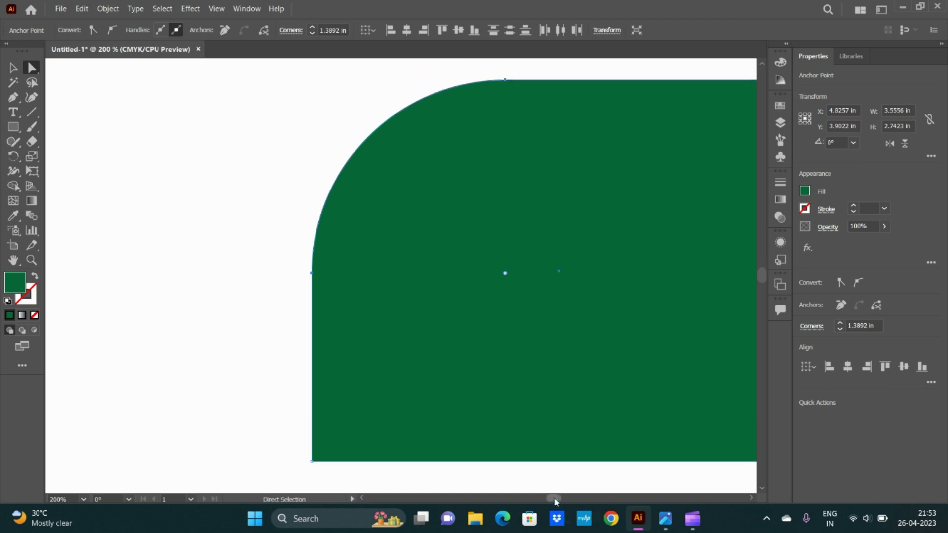
pyautogui.moveTo(554, 499); pyautogui.dragTo(554, 500)
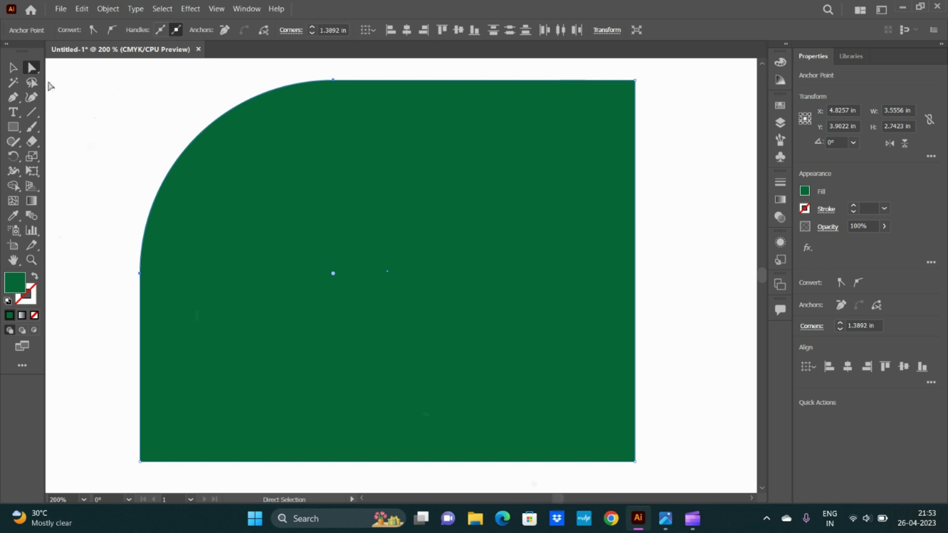
# Step: Test rounding the bottom-right corner, undo both corner roundings, and shift the rectangle right
pyautogui.moveTo(665, 365); pyautogui.dragTo(535, 482)
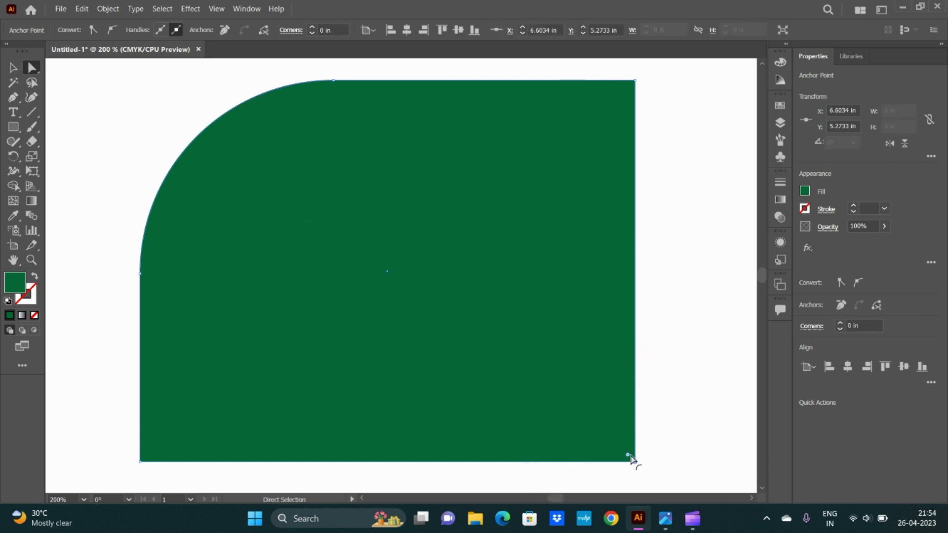
pyautogui.moveTo(627, 456); pyautogui.dragTo(188, 34)
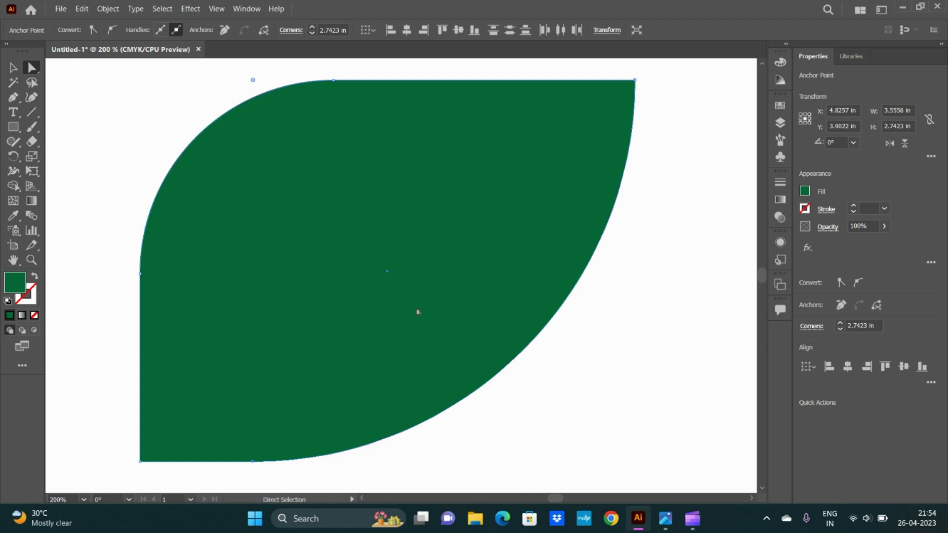
pyautogui.hotkey('ctrl', 'z')
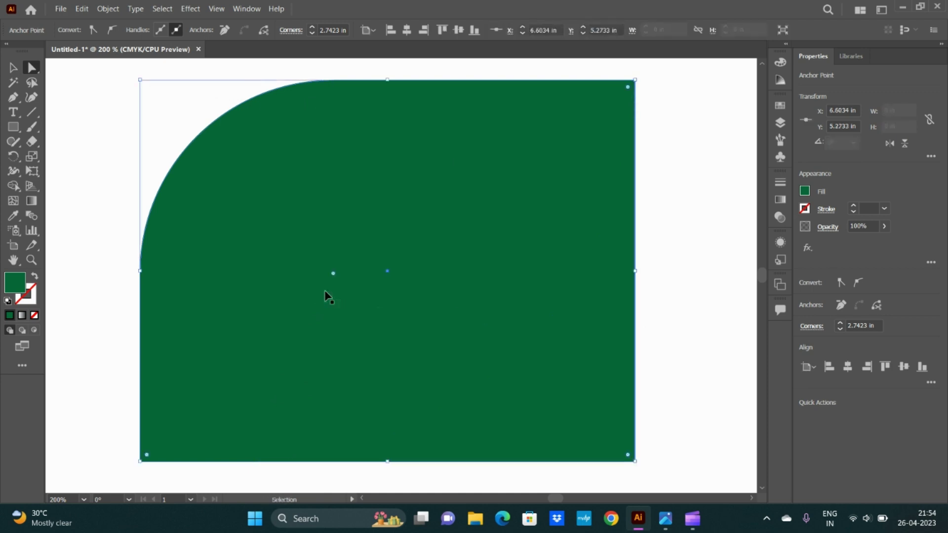
pyautogui.hotkey('ctrl', 'z')
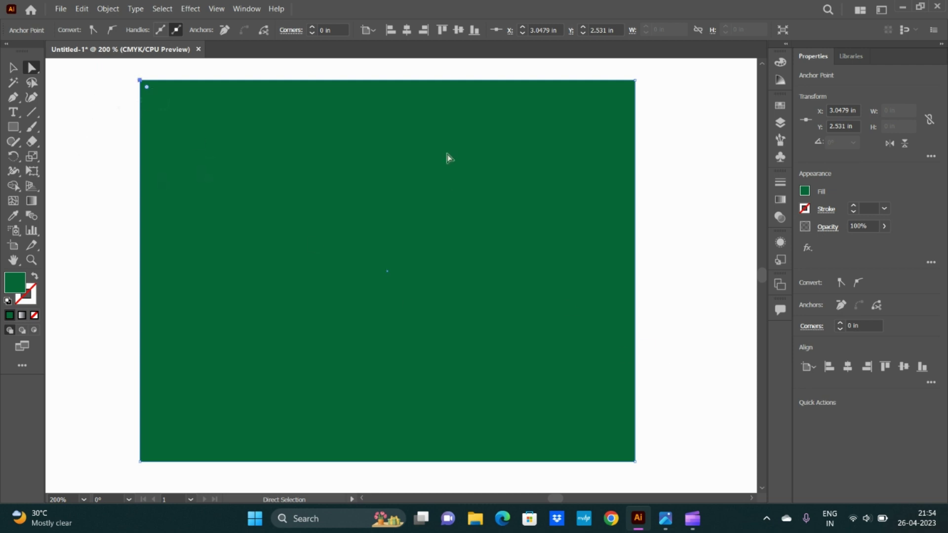
pyautogui.moveTo(149, 242)
pyautogui.mouseDown()
pyautogui.moveTo(331, 273)
pyautogui.moveTo(331, 265)
pyautogui.mouseUp()
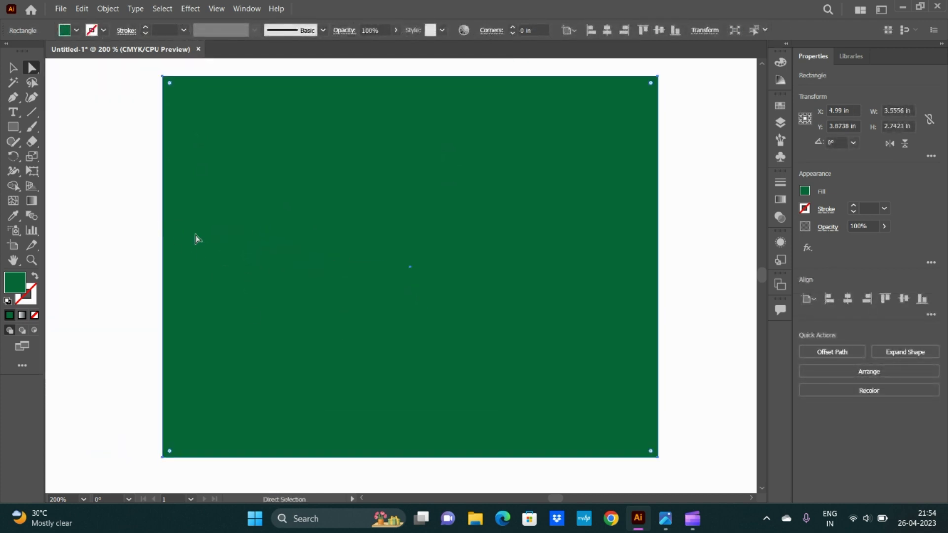
# Step: Delete the green rectangle and draw a rounded rectangle near the artboard centre
pyautogui.press('Delete')
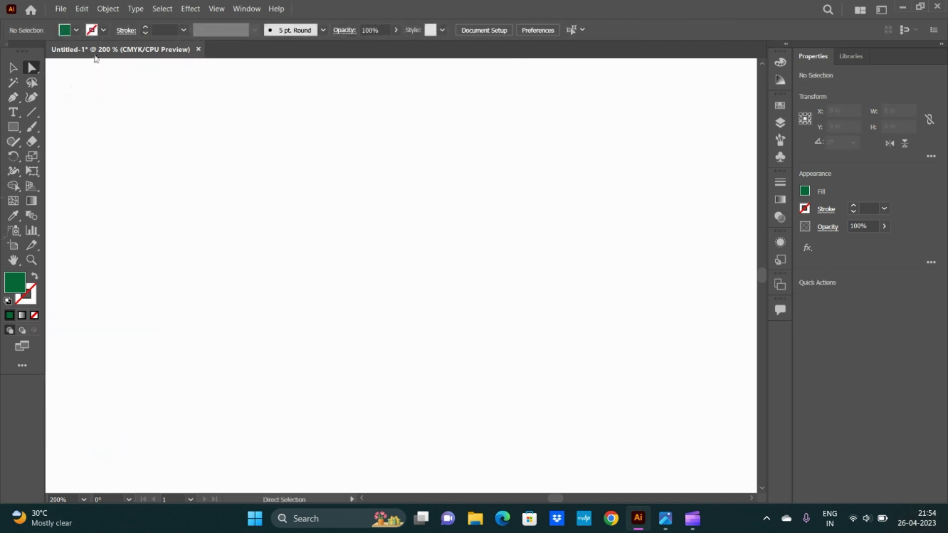
pyautogui.click(67, 31)
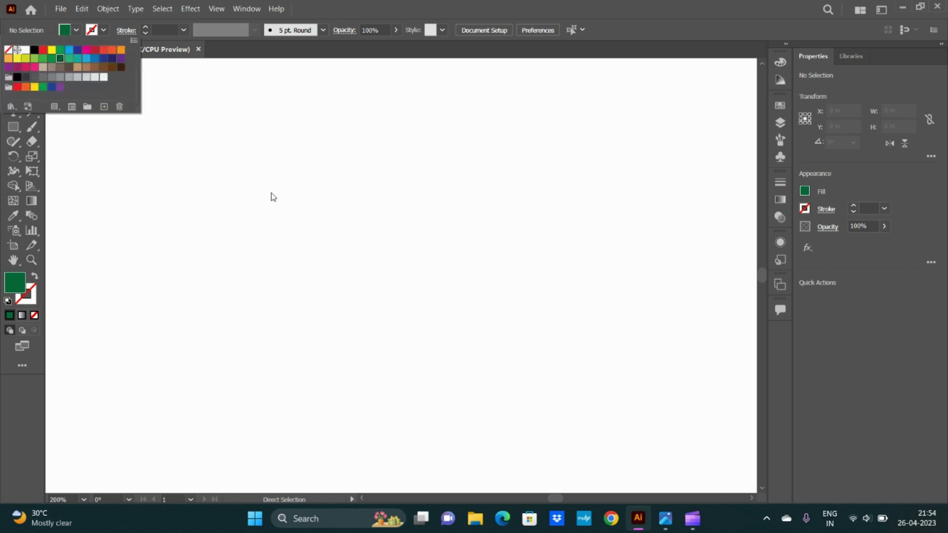
pyautogui.press('Escape')
pyautogui.moveTo(13, 127); pyautogui.dragTo(95, 159)
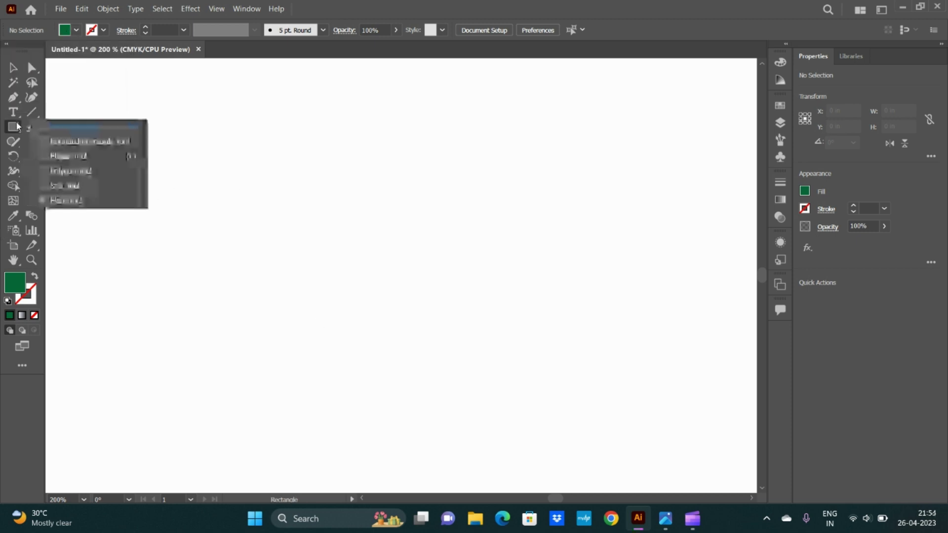
pyautogui.click(86, 143)
pyautogui.moveTo(258, 155)
pyautogui.mouseDown()
pyautogui.moveTo(655, 400)
pyautogui.moveTo(668, 428)
pyautogui.mouseUp()
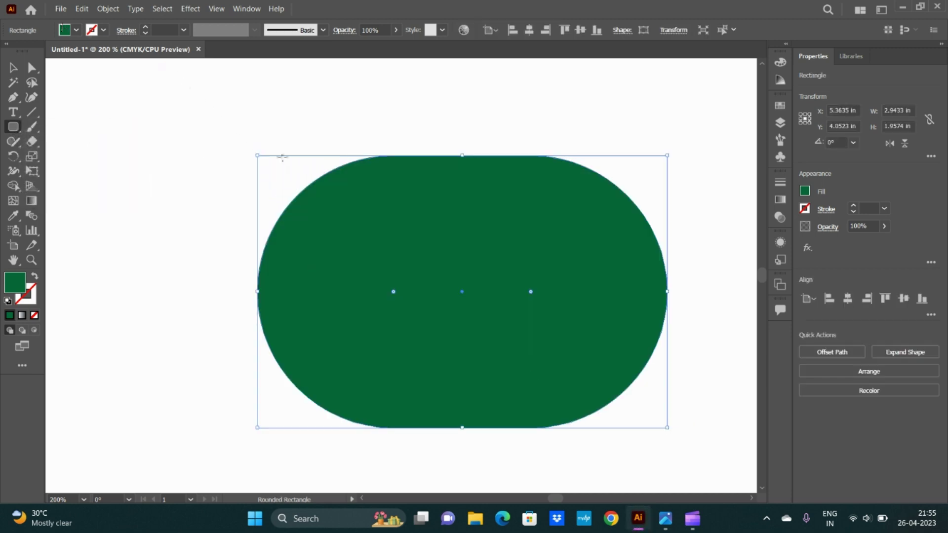
# Step: Select all the shape's anchors and reduce its corner rounding to nearly sharp
pyautogui.click(31, 67)
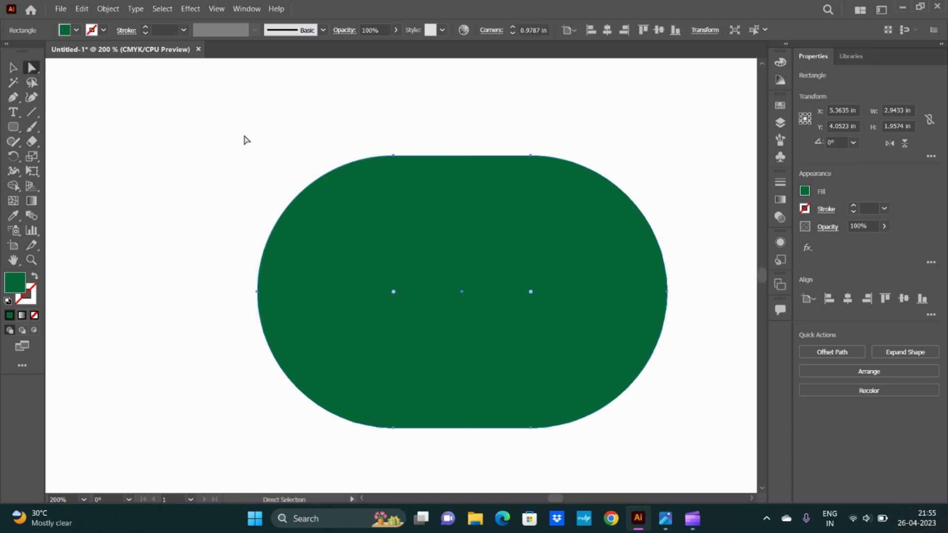
pyautogui.moveTo(237, 127); pyautogui.dragTo(702, 460)
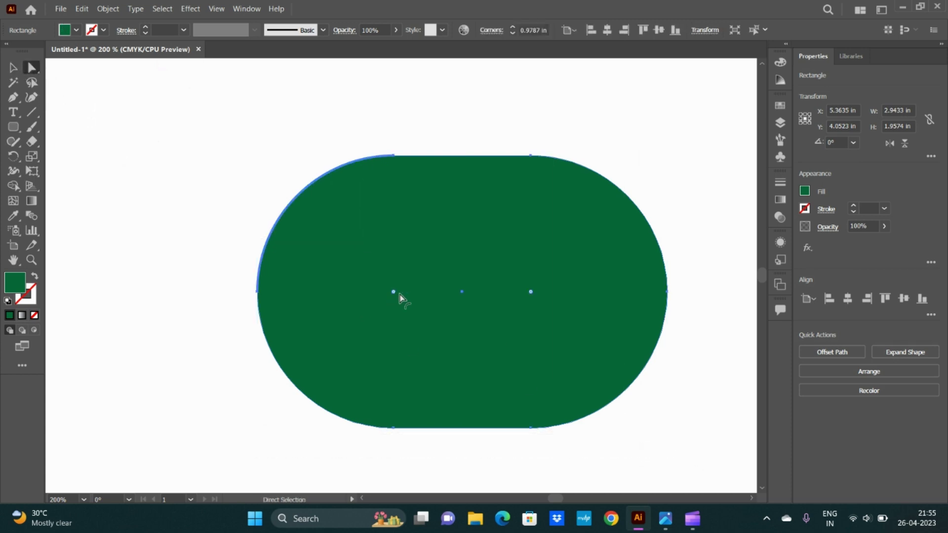
pyautogui.moveTo(394, 292); pyautogui.dragTo(277, 254)
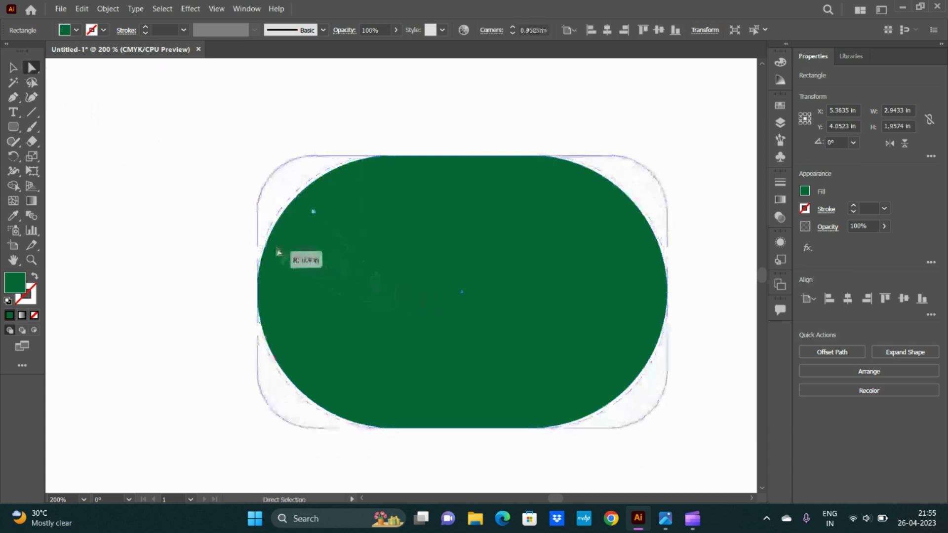
pyautogui.moveTo(313, 212); pyautogui.dragTo(249, 174)
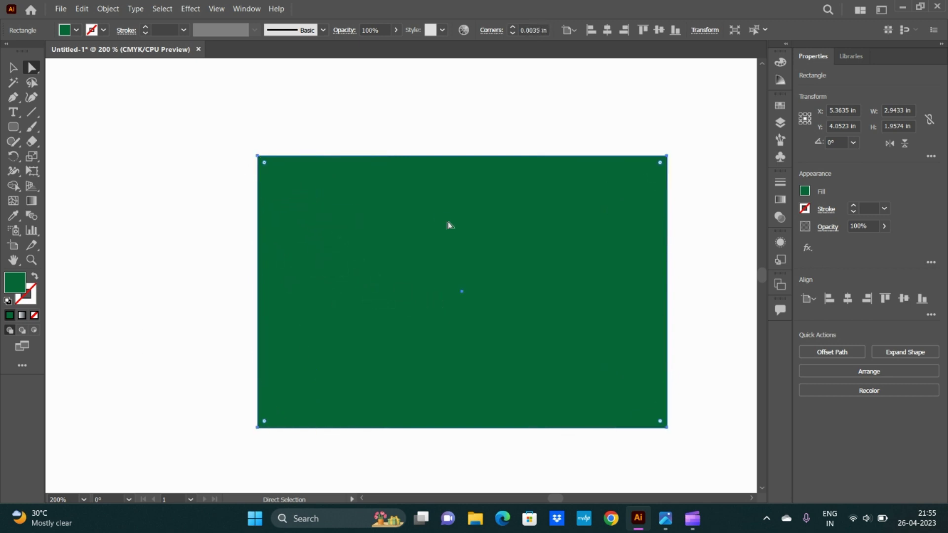
# Step: Move the rectangle up-left, try pill-shaped rounding, then undo and remove it
pyautogui.moveTo(449, 225); pyautogui.dragTo(391, 207)
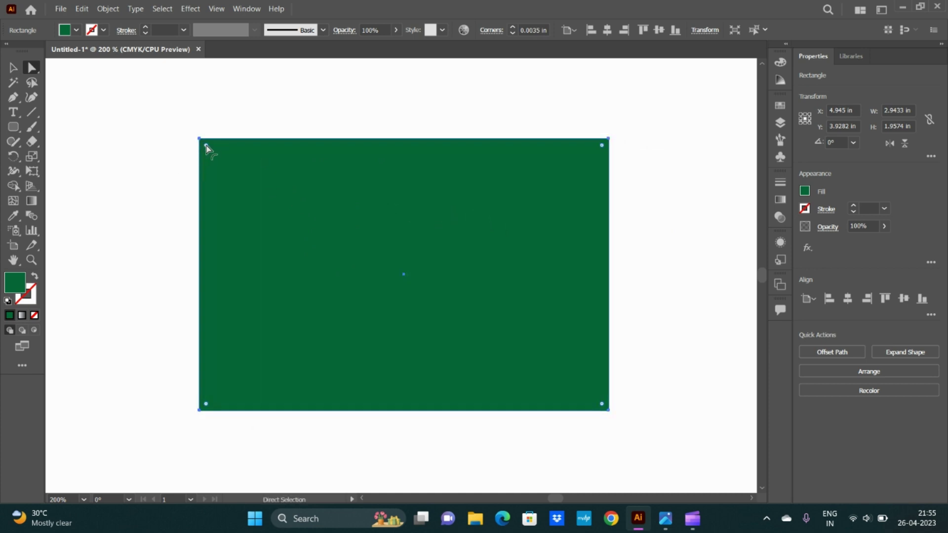
pyautogui.moveTo(206, 148); pyautogui.dragTo(265, 201)
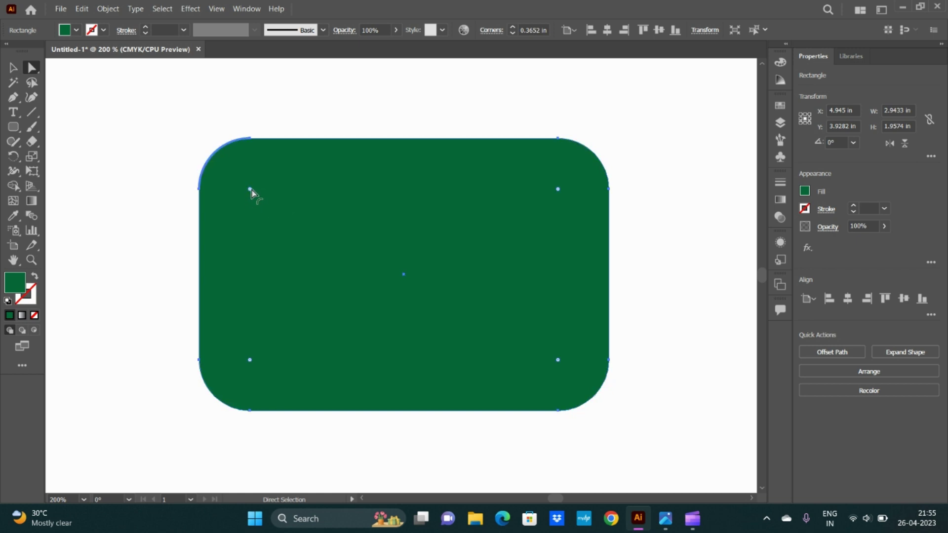
pyautogui.moveTo(249, 190); pyautogui.dragTo(413, 350)
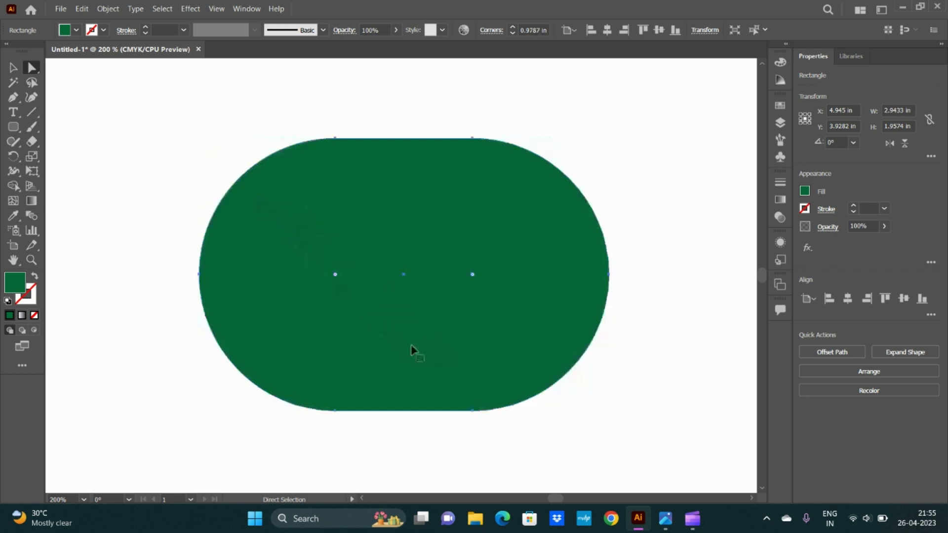
pyautogui.hotkey('ctrl', 'z')
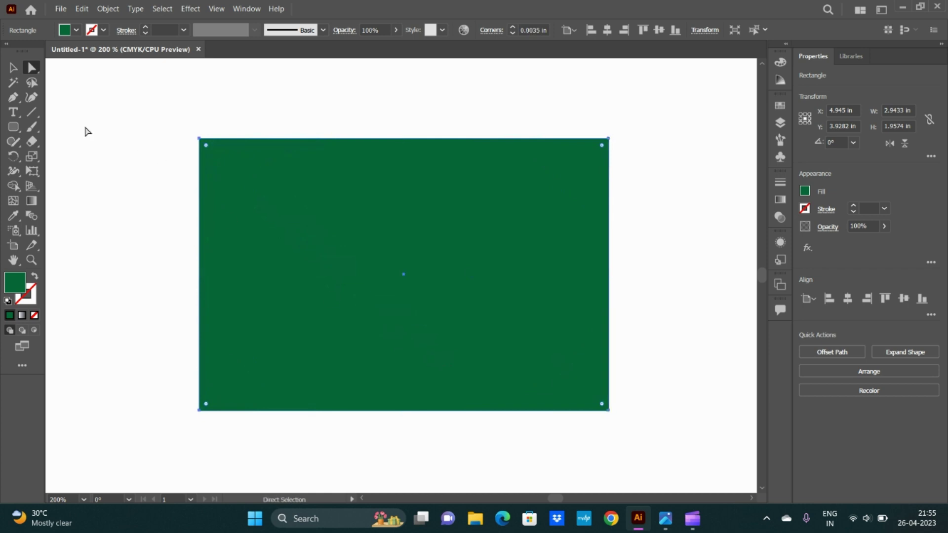
pyautogui.hotkey('ctrl', 'z')
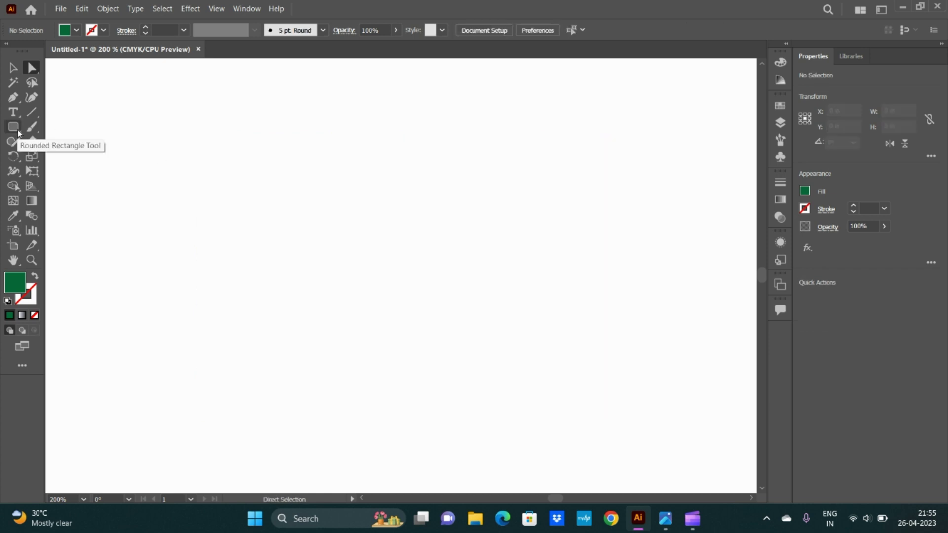
# Step: Draw a 2.0532 in green circle with the Ellipse tool and move it up-left
pyautogui.click(14, 128)
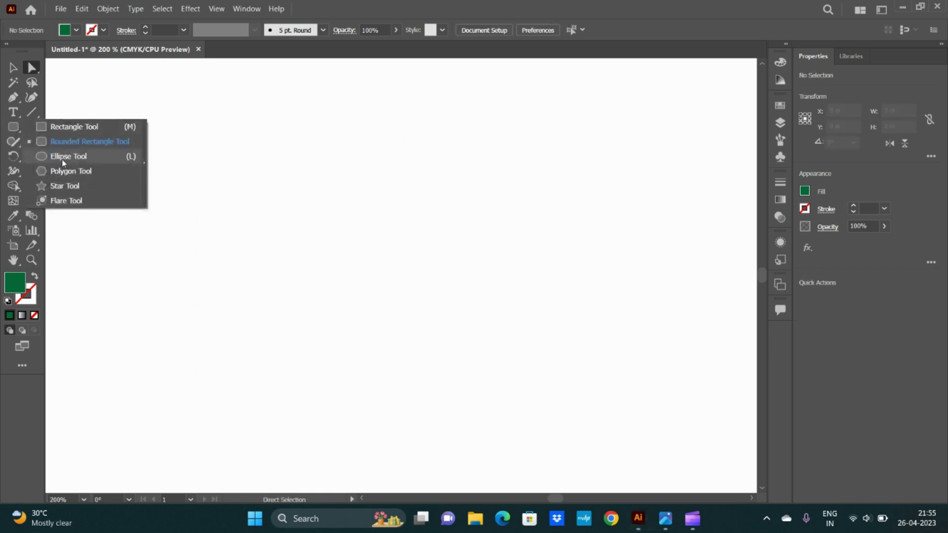
pyautogui.click(61, 157)
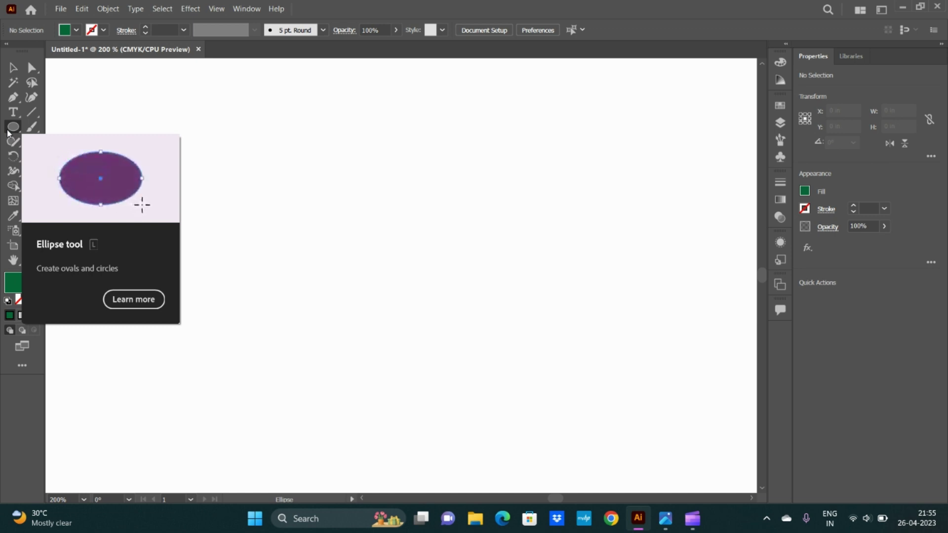
pyautogui.moveTo(271, 157); pyautogui.dragTo(525, 403)
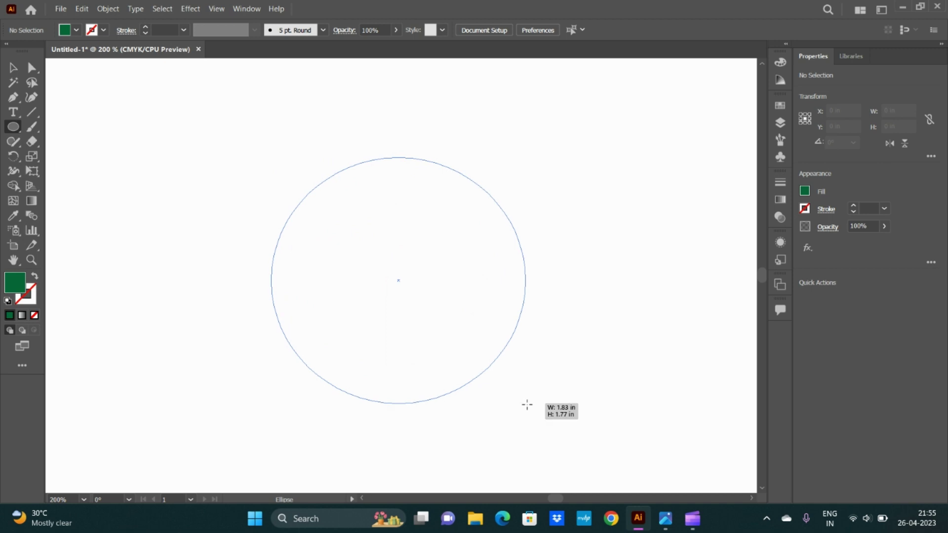
pyautogui.moveTo(524, 403); pyautogui.dragTo(557, 436)
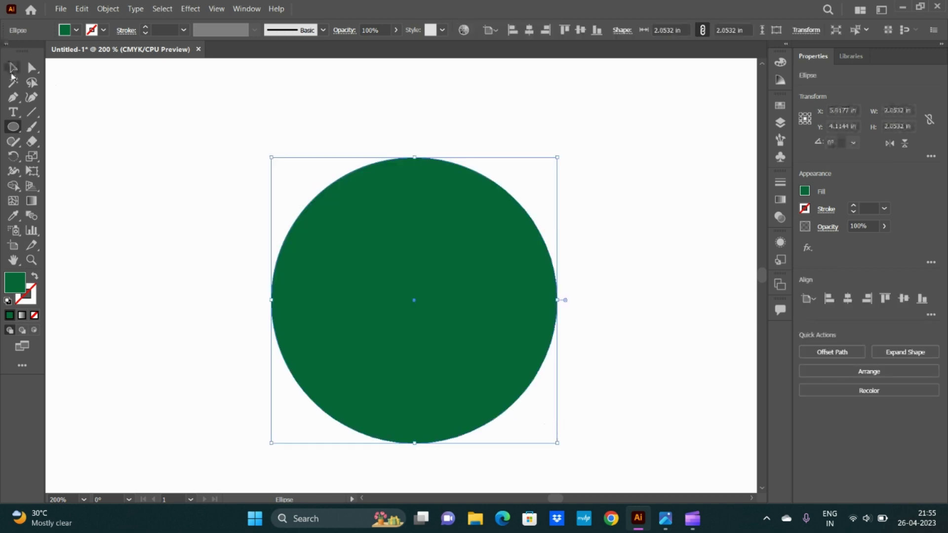
pyautogui.click(13, 68)
pyautogui.moveTo(384, 231); pyautogui.dragTo(353, 195)
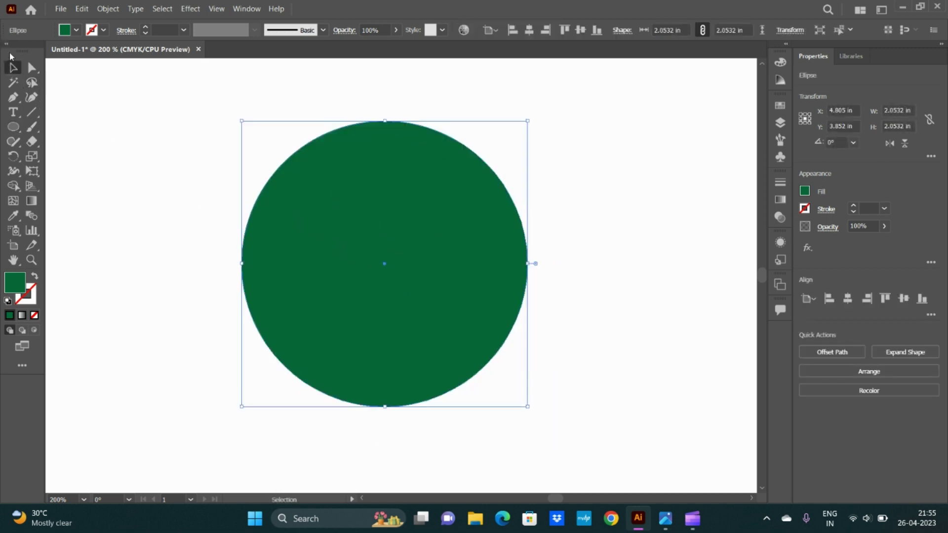
pyautogui.click(32, 68)
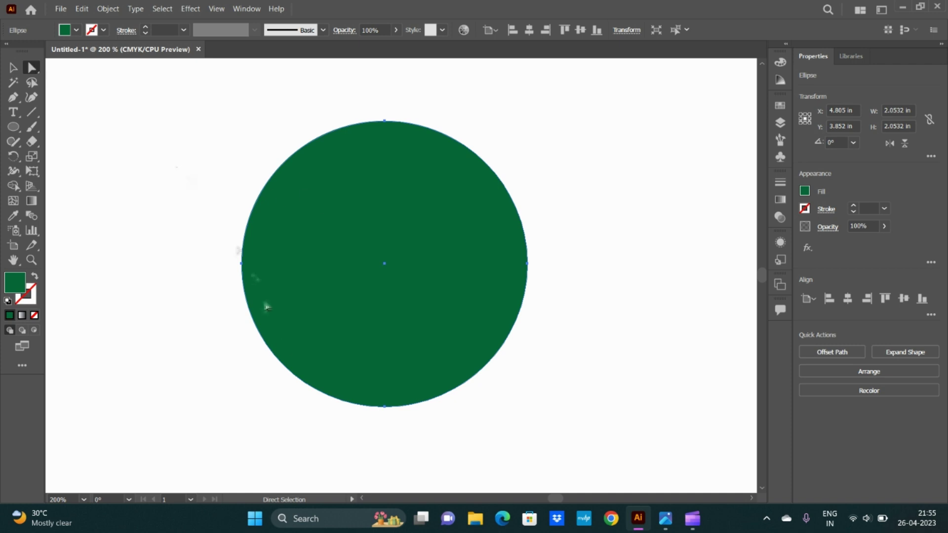
# Step: Bend the circle's left, top and bottom curves, undo, then delete the left anchor to leave a semicircle
pyautogui.moveTo(302, 399); pyautogui.dragTo(302, 399)
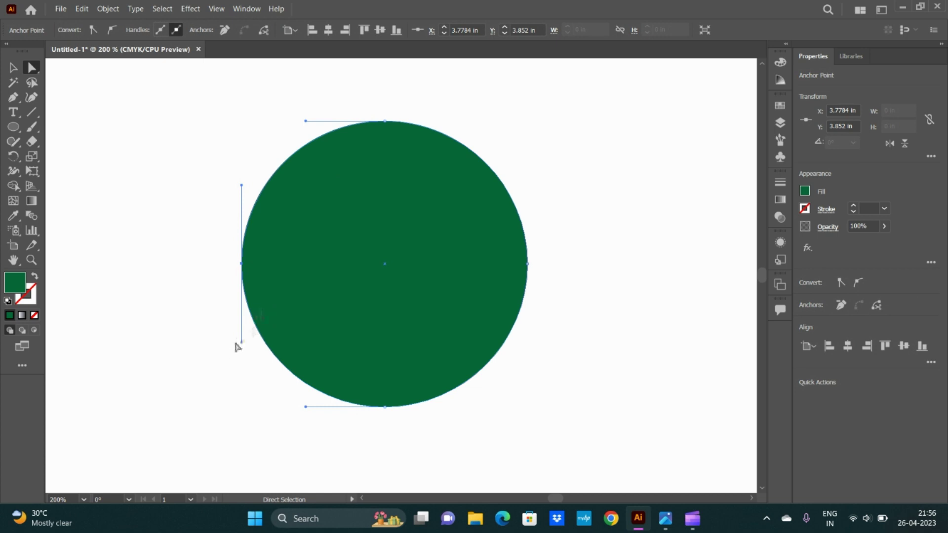
pyautogui.moveTo(241, 342); pyautogui.dragTo(196, 309)
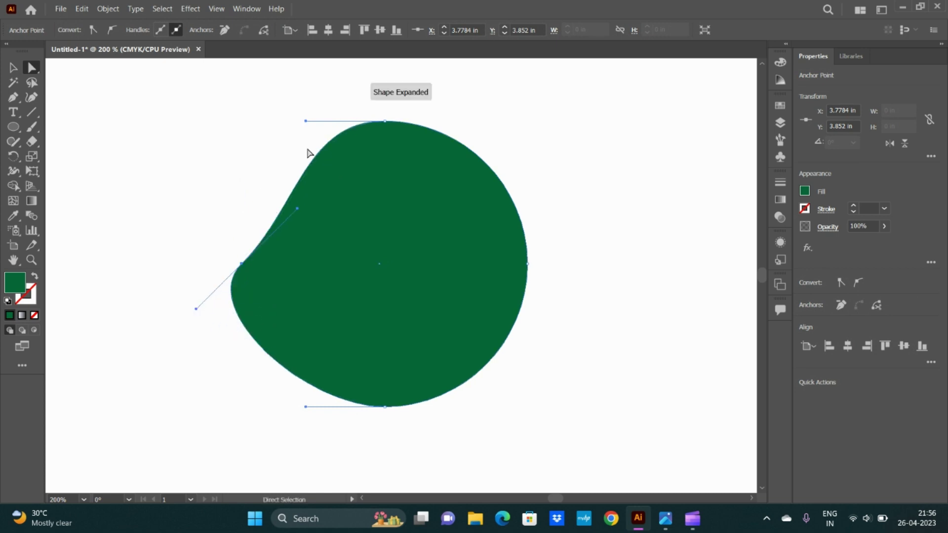
pyautogui.moveTo(305, 121); pyautogui.dragTo(305, 85)
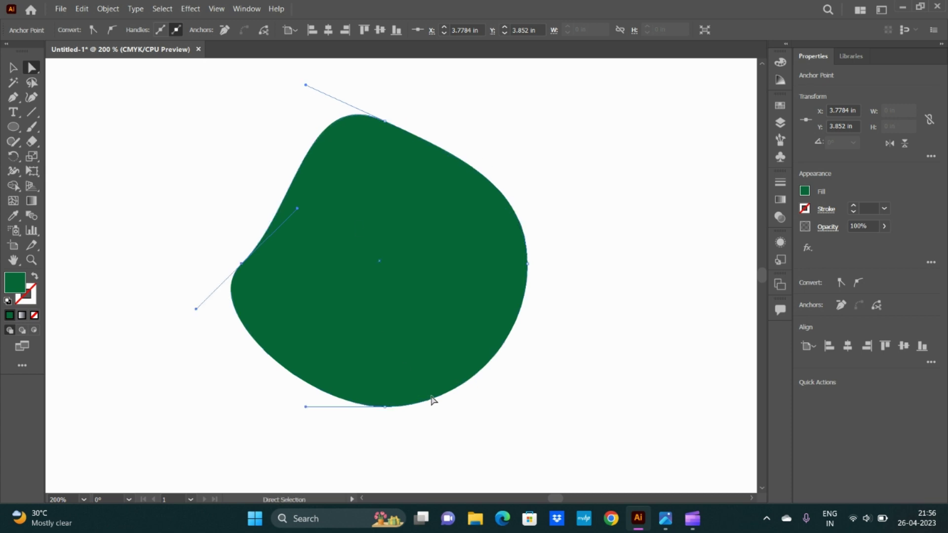
pyautogui.moveTo(306, 407); pyautogui.dragTo(369, 464)
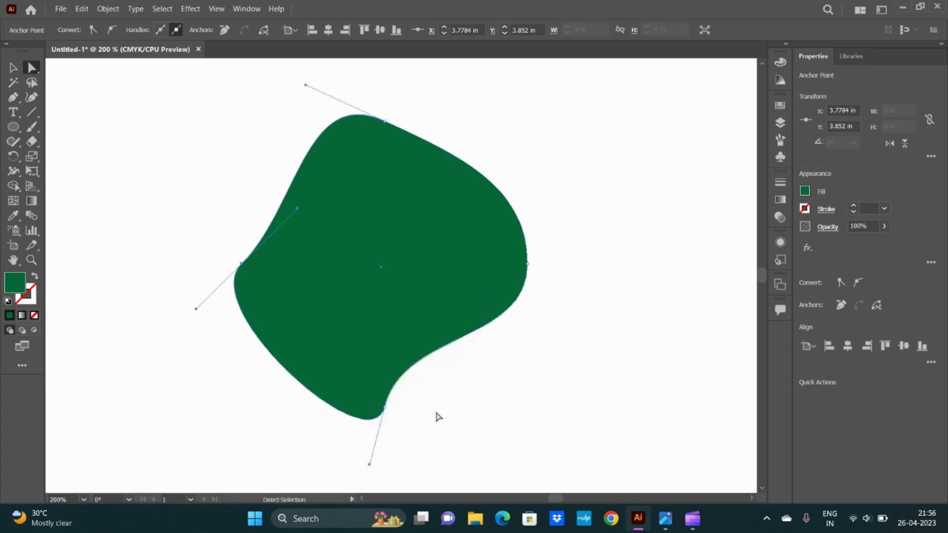
pyautogui.hotkey('ctrl', 'z')
pyautogui.hotkey('ctrl', 'z')
pyautogui.hotkey('ctrl', 'z')
pyautogui.hotkey('ctrl', 'z')
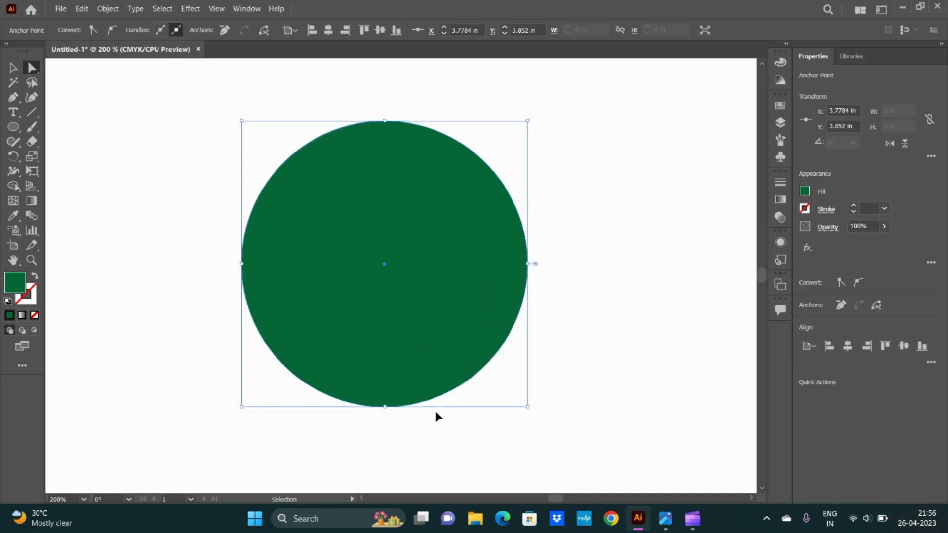
pyautogui.press('Delete')
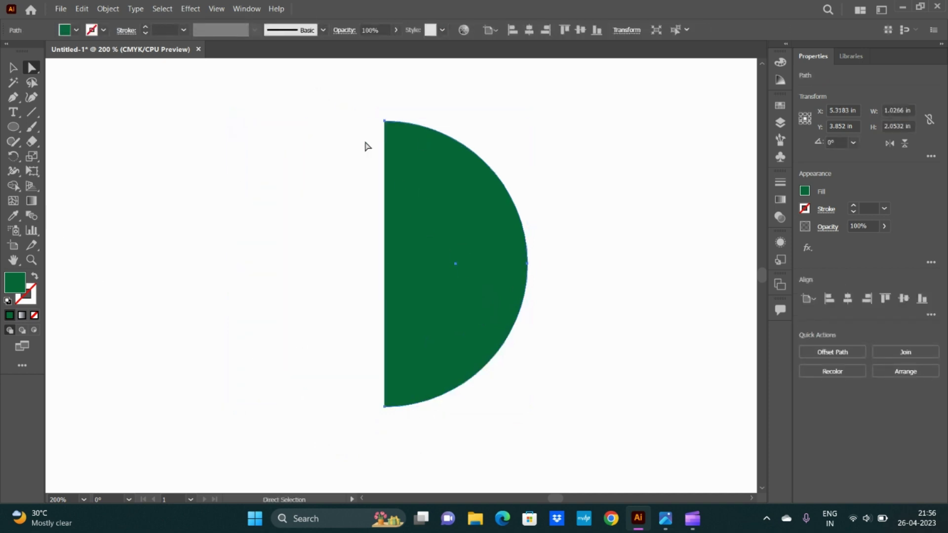
# Step: Restore the full circle, tilt its top curve, then round it back
pyautogui.click(385, 257)
pyautogui.hotkey('ctrl', 'z')
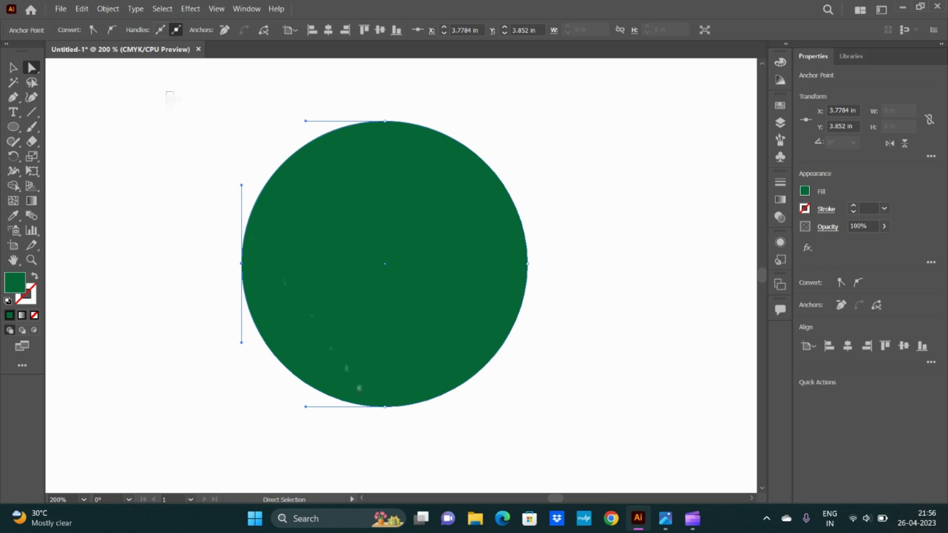
pyautogui.moveTo(166, 92); pyautogui.dragTo(388, 422)
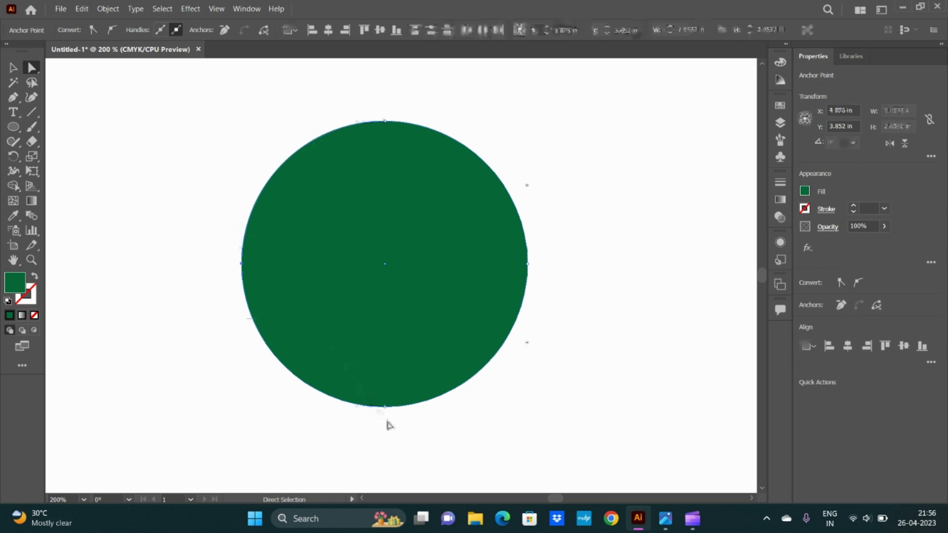
pyautogui.moveTo(182, 133); pyautogui.dragTo(611, 461)
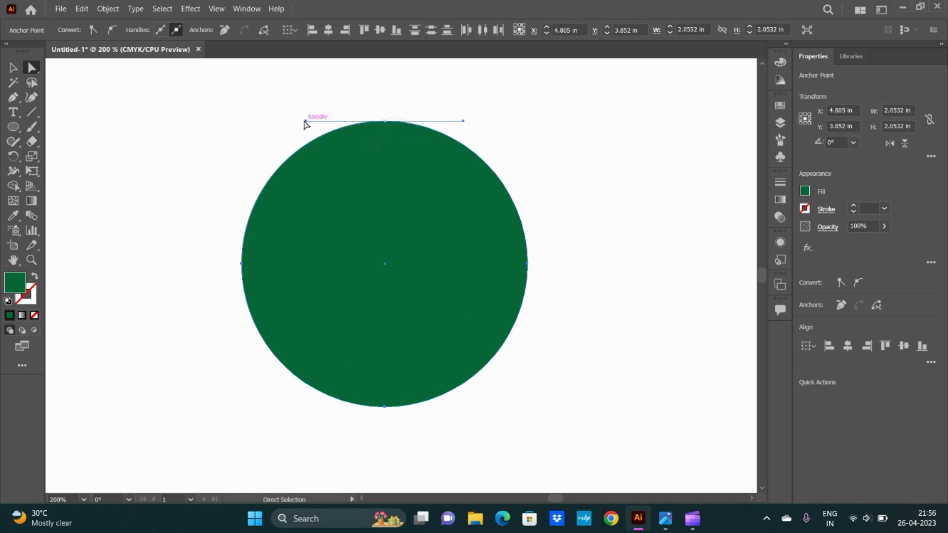
pyautogui.moveTo(305, 121); pyautogui.dragTo(301, 96)
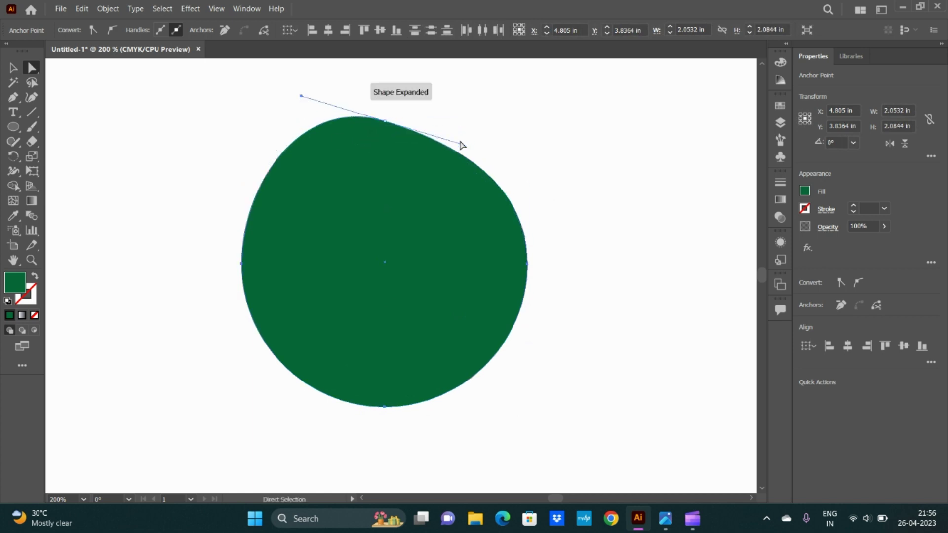
pyautogui.moveTo(461, 143); pyautogui.dragTo(471, 124)
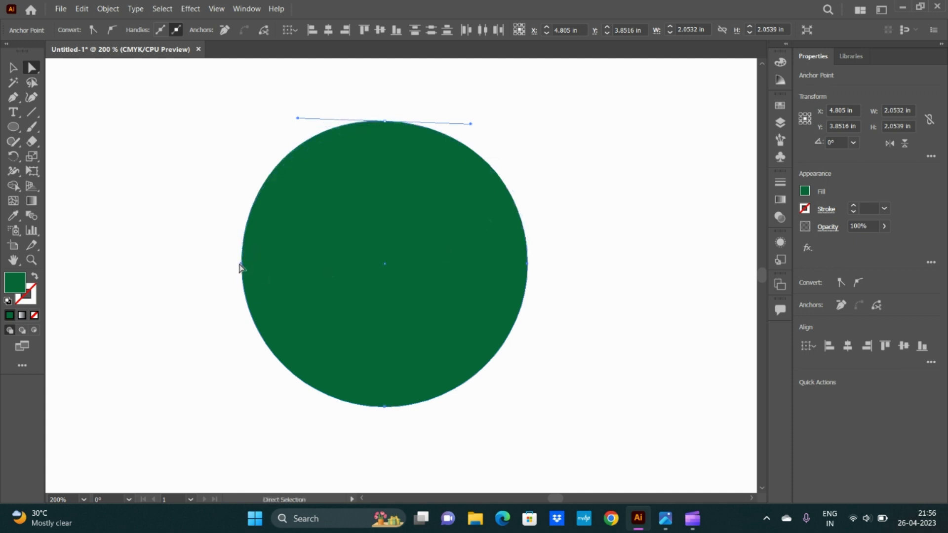
# Step: Delete the circle's left anchor, then delete the remaining half-circle to empty the artboard
pyautogui.moveTo(241, 264)
pyautogui.mouseDown()
pyautogui.moveTo(242, 346)
pyautogui.moveTo(242, 331)
pyautogui.mouseUp()
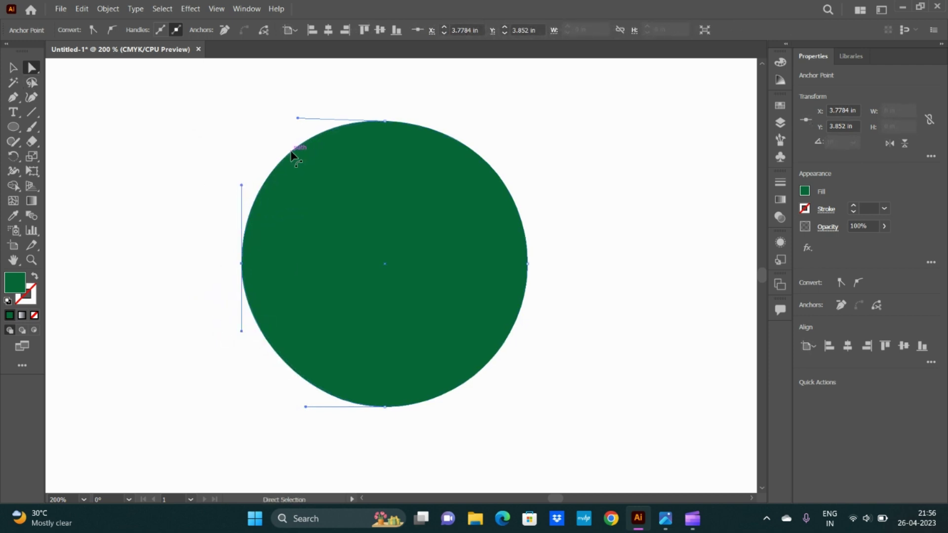
pyautogui.press('Delete')
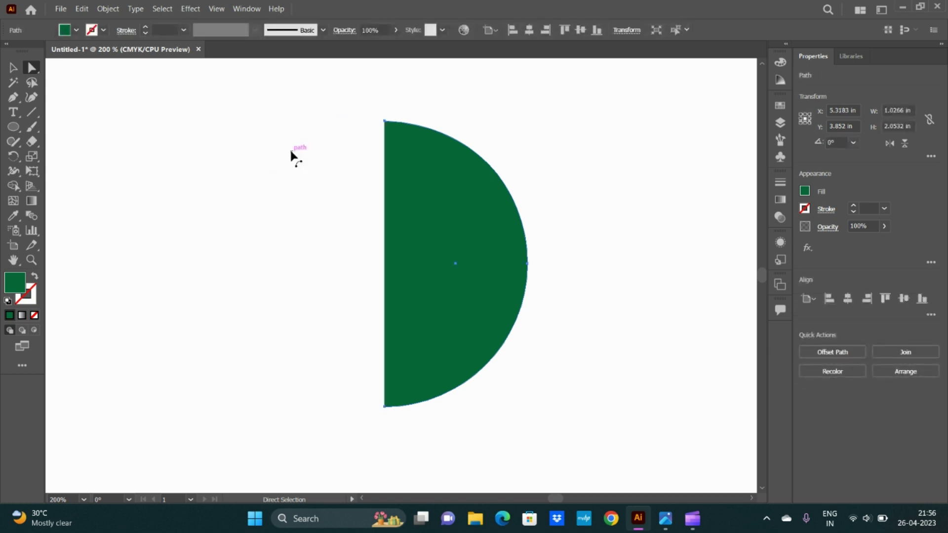
pyautogui.click(13, 69)
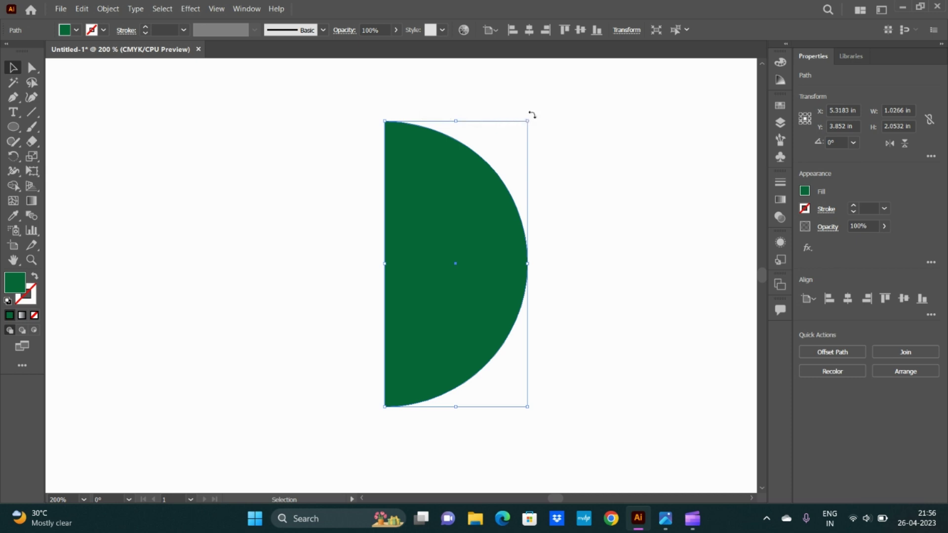
pyautogui.press('Delete')
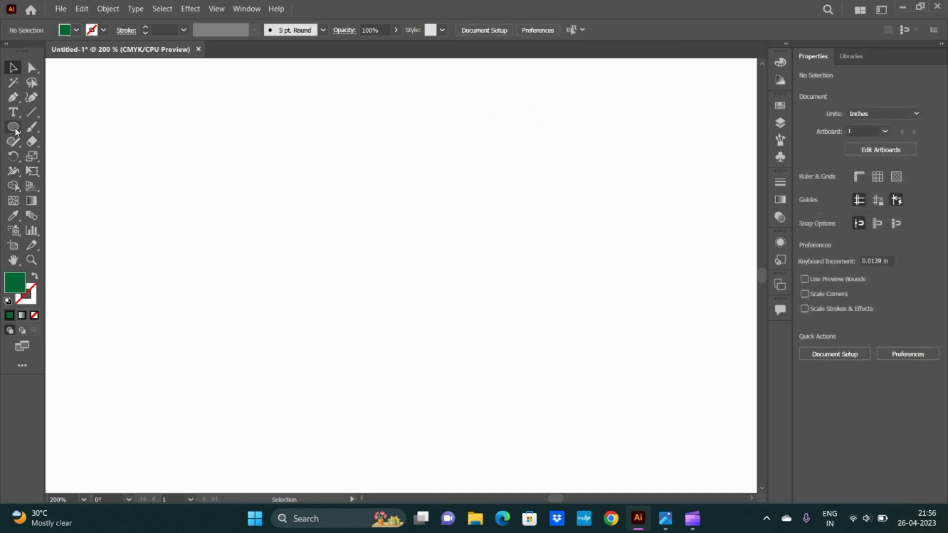
pyautogui.click(16, 131)
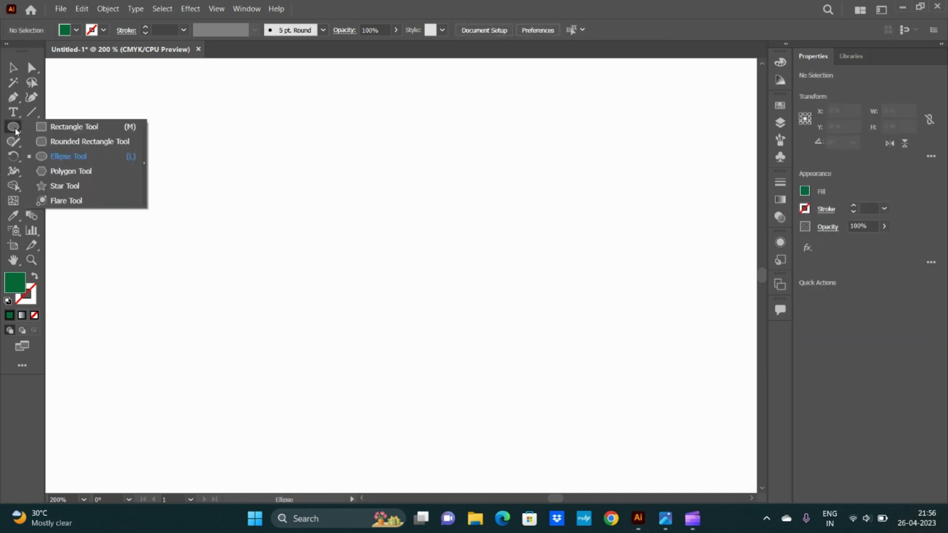
pyautogui.click(70, 172)
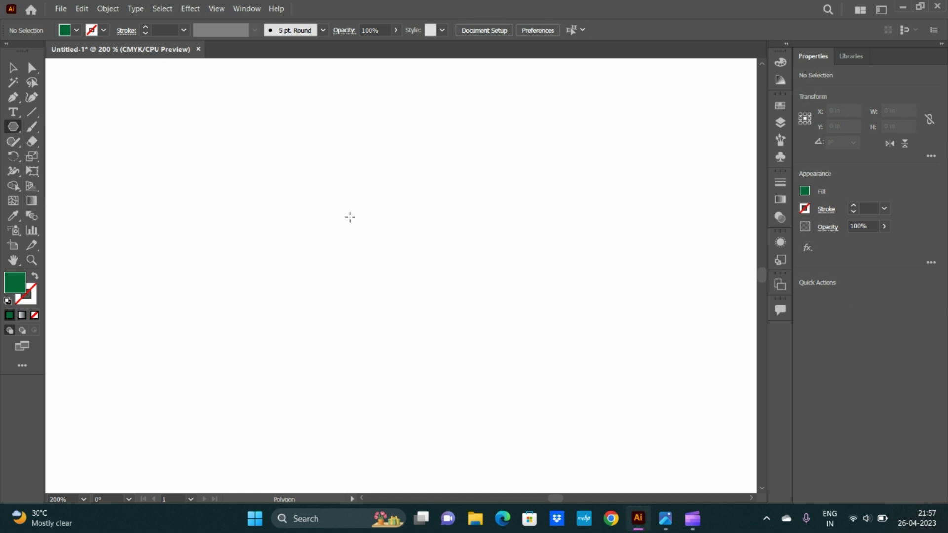
pyautogui.moveTo(302, 183); pyautogui.dragTo(429, 252)
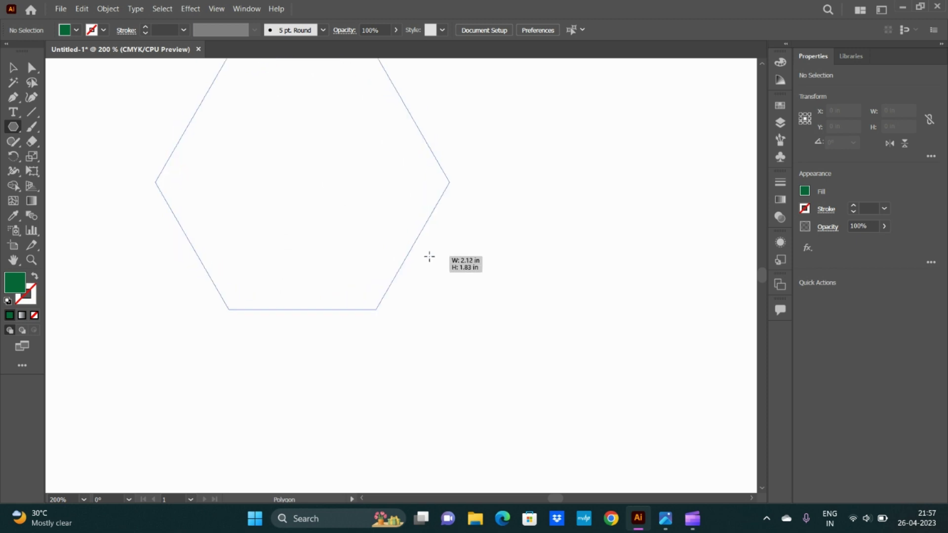
pyautogui.moveTo(429, 252); pyautogui.dragTo(428, 256)
pyautogui.press('v')
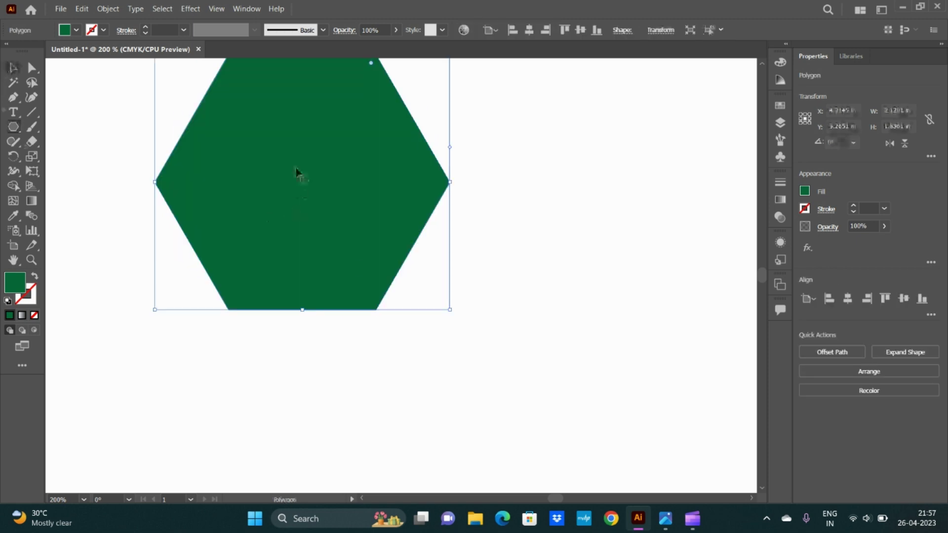
pyautogui.moveTo(296, 174)
pyautogui.mouseDown()
pyautogui.moveTo(327, 285)
pyautogui.moveTo(390, 227)
pyautogui.mouseUp()
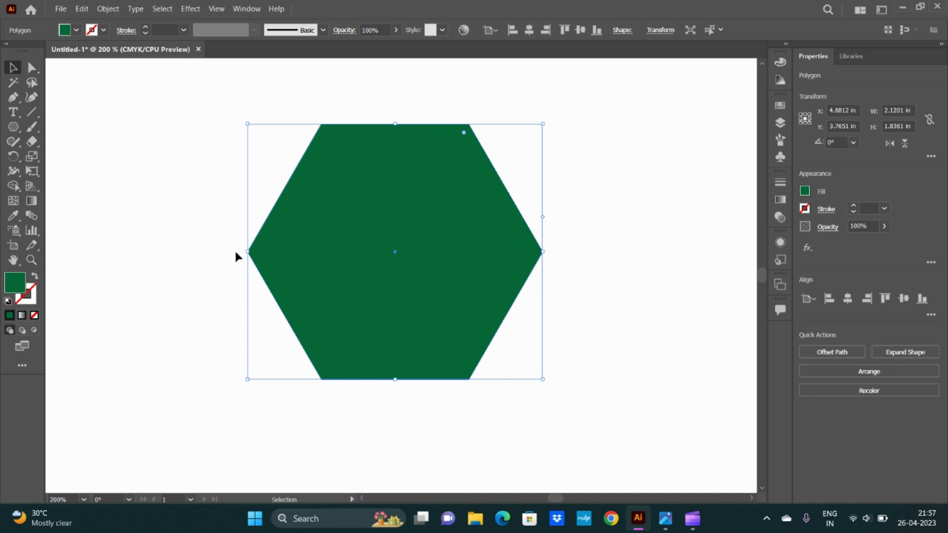
pyautogui.press('Delete')
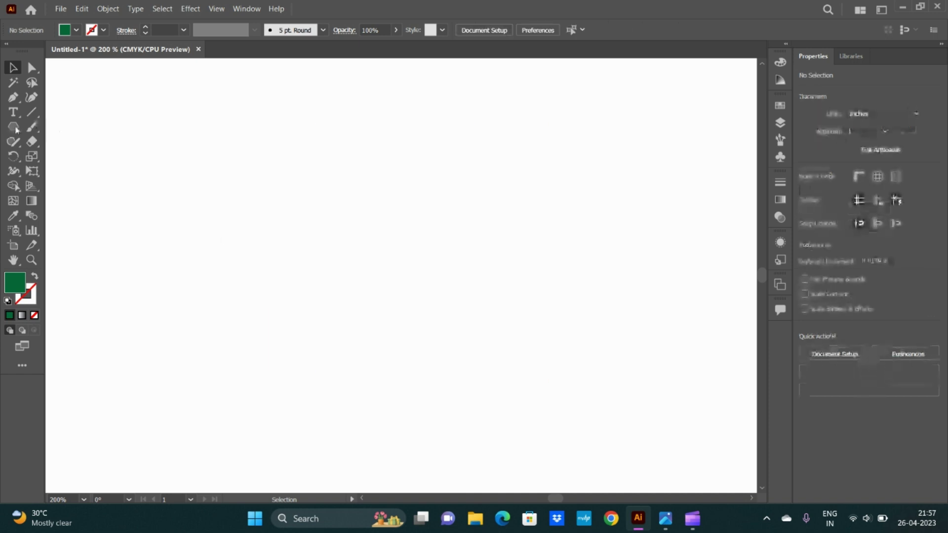
pyautogui.click(15, 128)
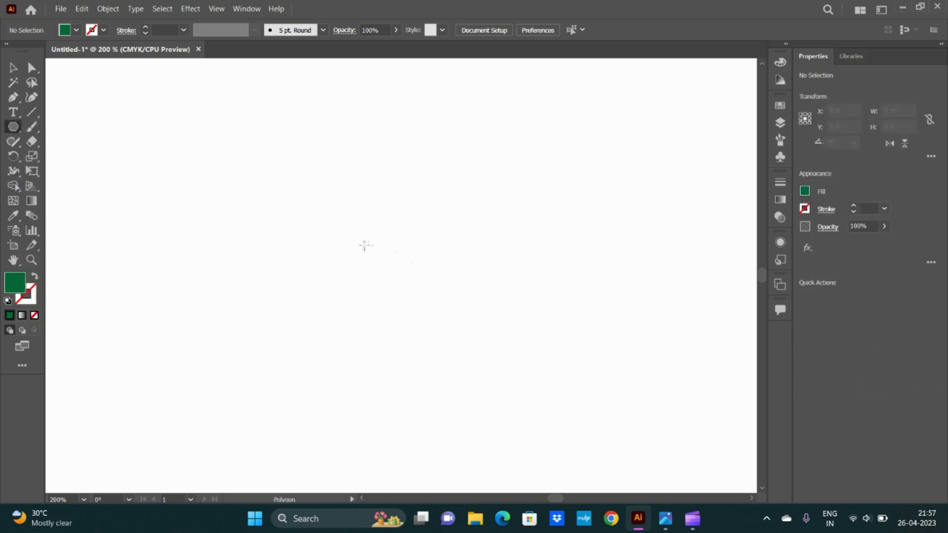
pyautogui.click(365, 245)
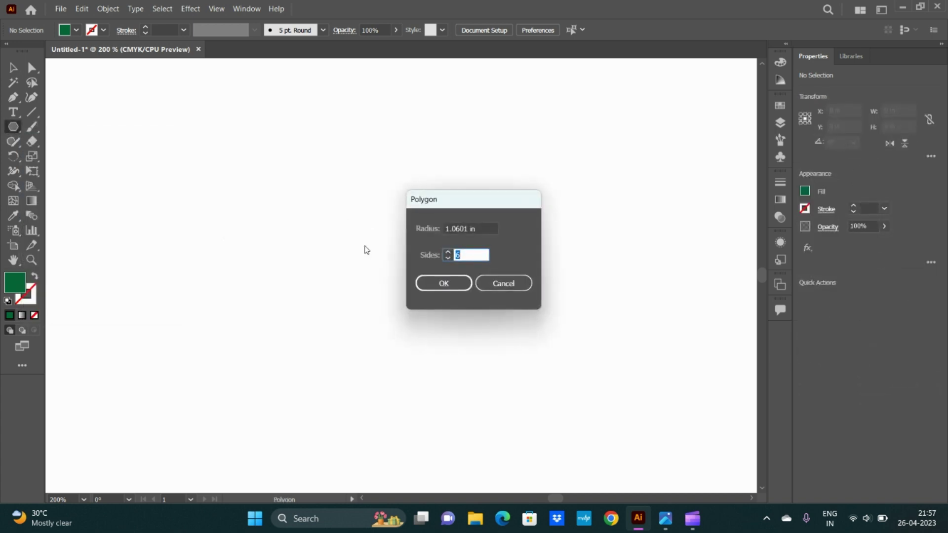
pyautogui.click(448, 253)
pyautogui.click(448, 252)
pyautogui.click(448, 252)
pyautogui.click(448, 253)
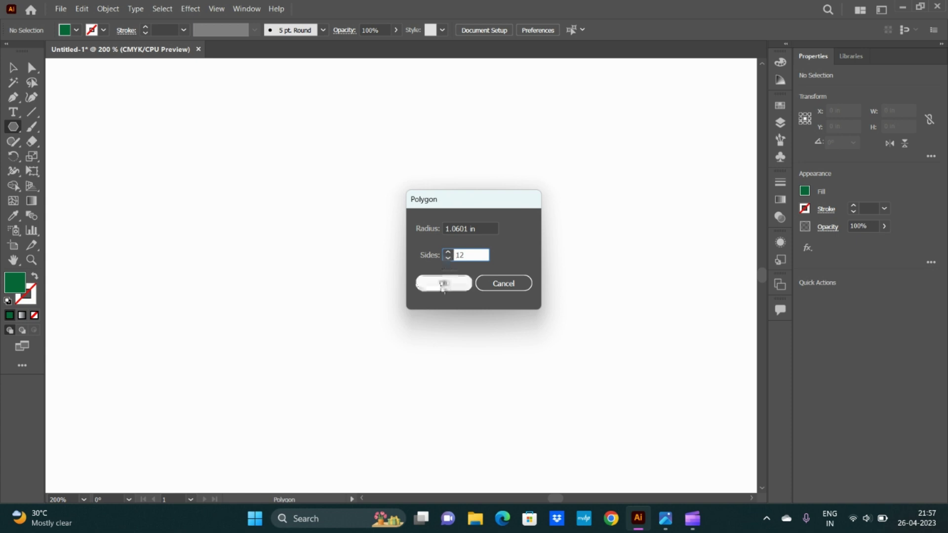
pyautogui.click(443, 283)
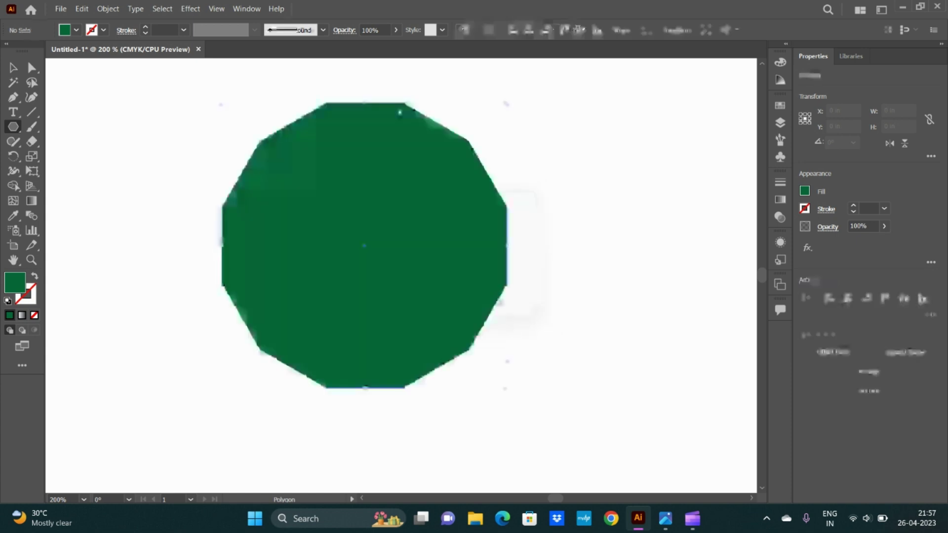
pyautogui.click(30, 68)
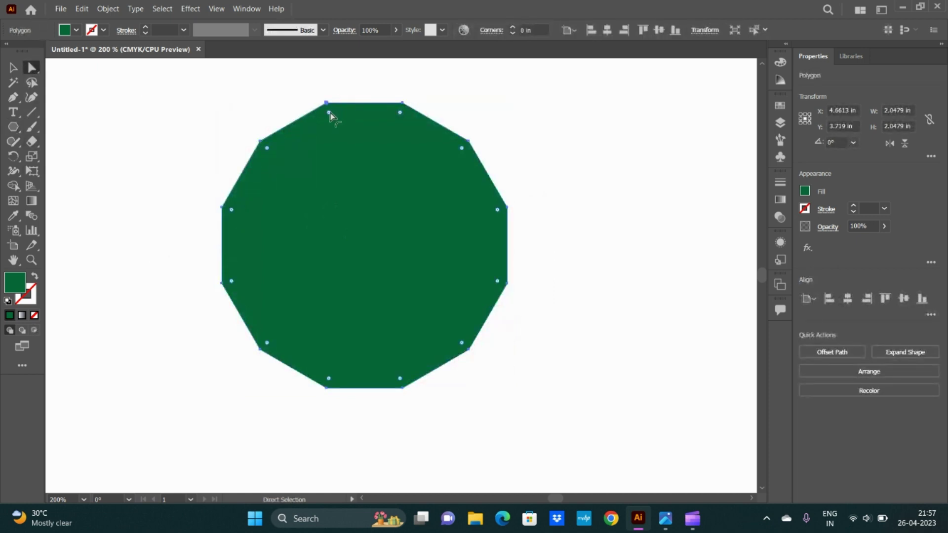
pyautogui.moveTo(329, 114); pyautogui.dragTo(345, 159)
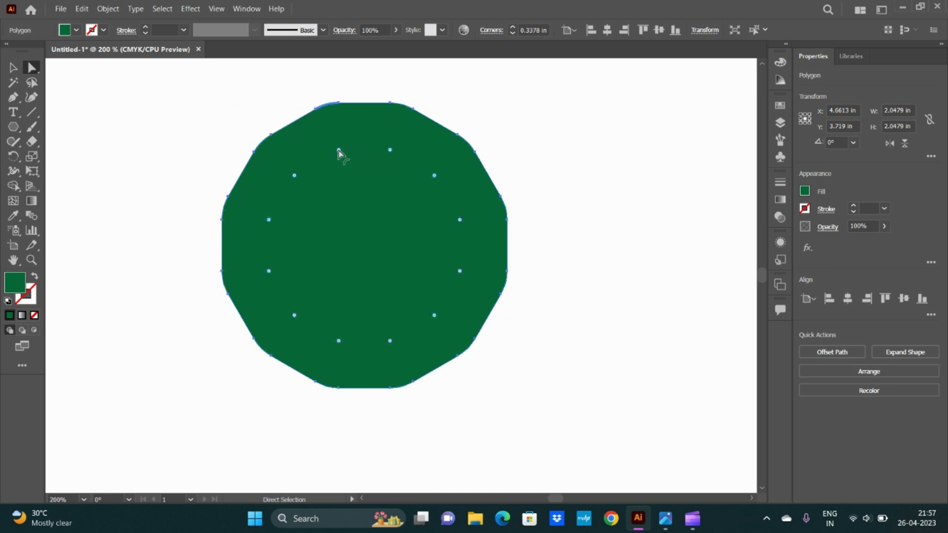
pyautogui.moveTo(339, 153)
pyautogui.mouseDown()
pyautogui.moveTo(300, 95)
pyautogui.moveTo(324, 139)
pyautogui.mouseUp()
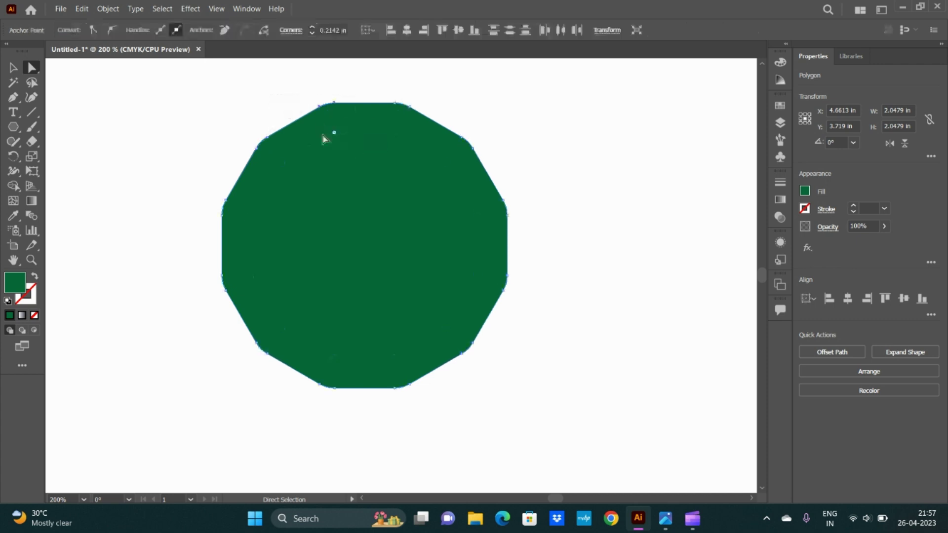
pyautogui.moveTo(335, 135); pyautogui.dragTo(362, 221)
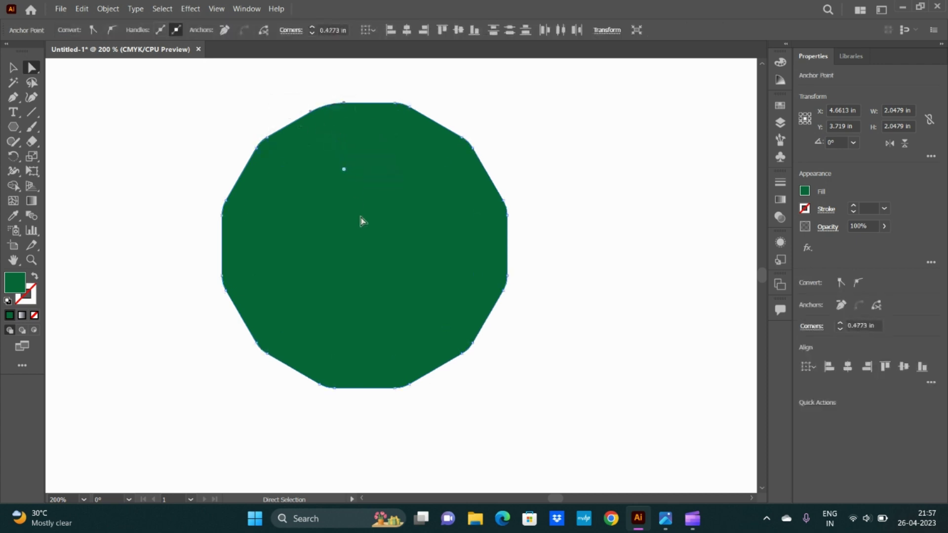
pyautogui.press('v')
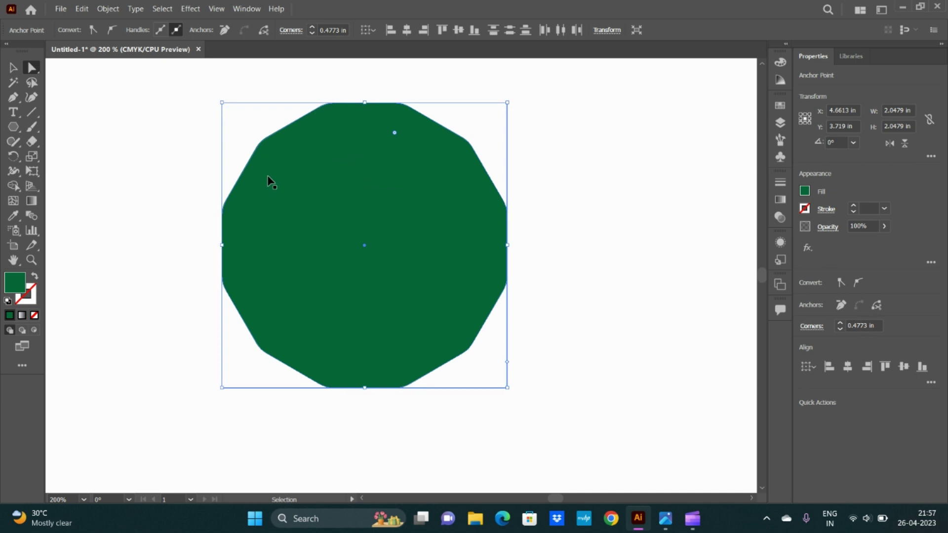
pyautogui.press('Delete')
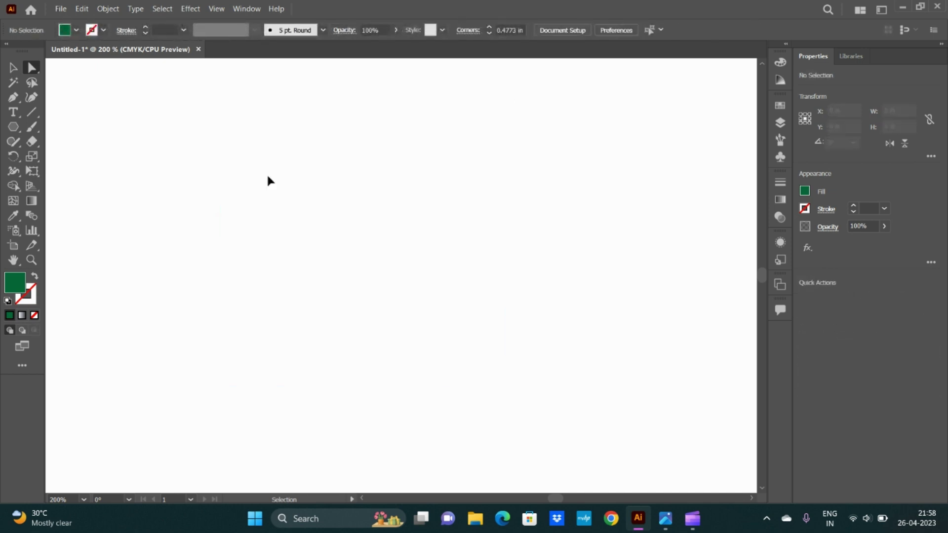
pyautogui.click(13, 126)
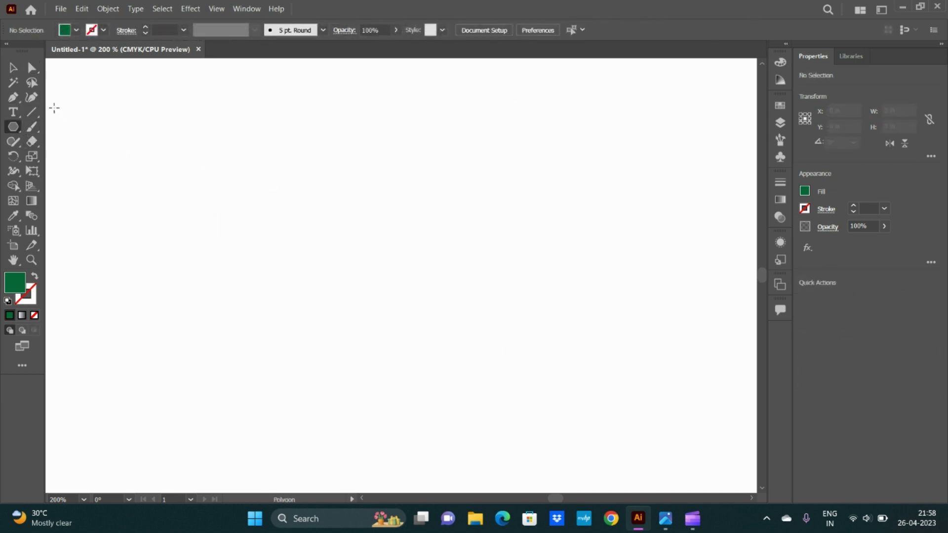
pyautogui.click(303, 146)
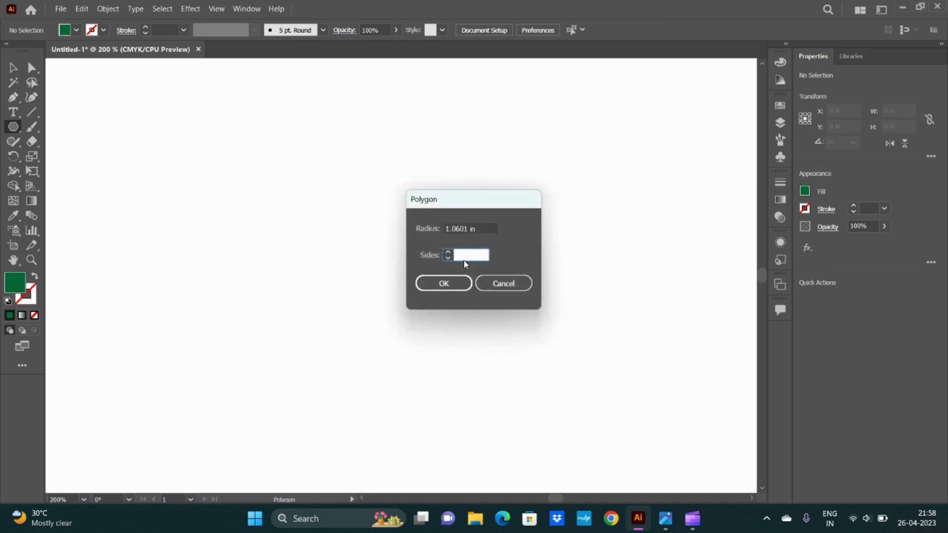
pyautogui.write('8')
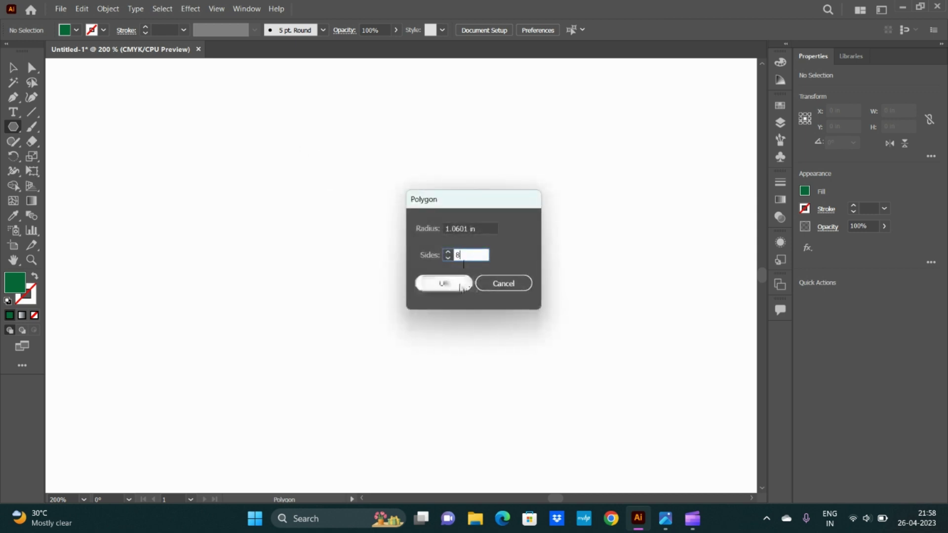
pyautogui.click(444, 283)
pyautogui.press('v')
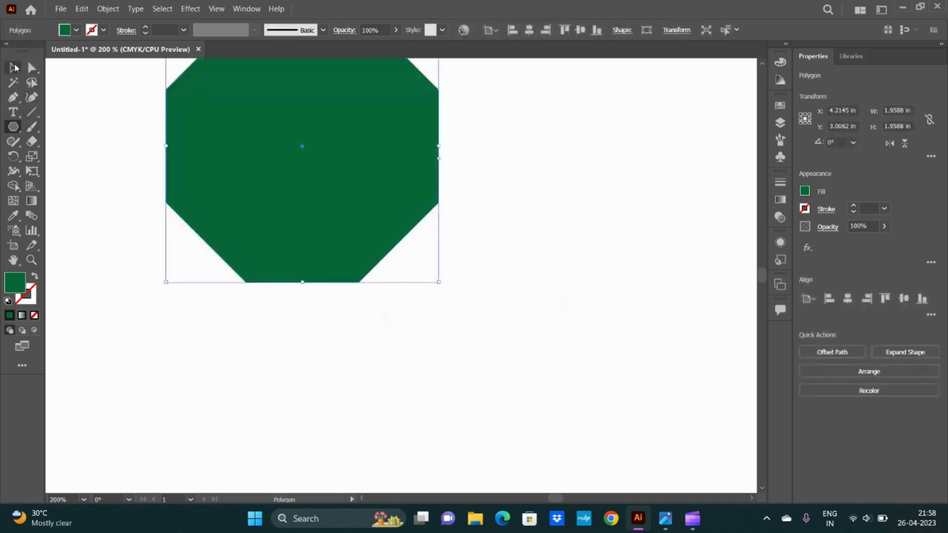
pyautogui.moveTo(369, 187); pyautogui.dragTo(428, 303)
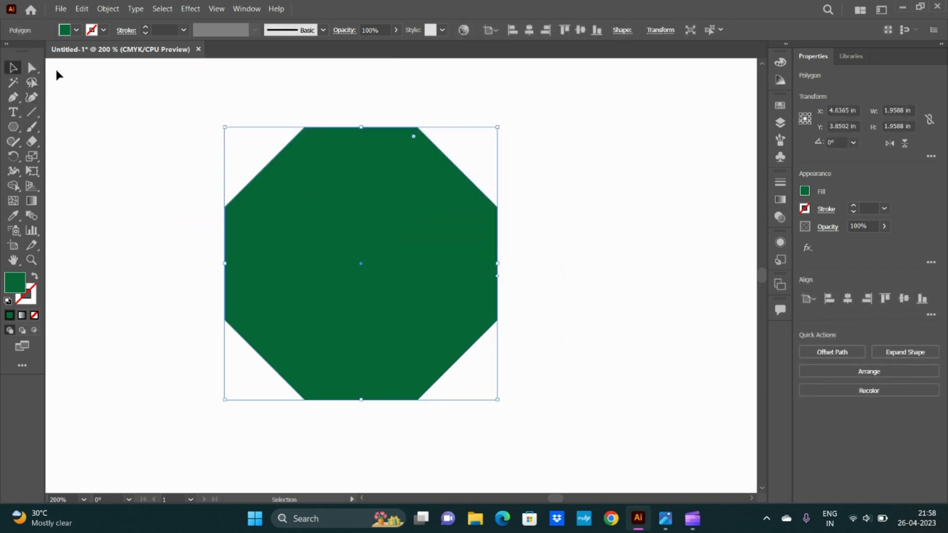
pyautogui.click(31, 68)
pyautogui.moveTo(308, 136); pyautogui.dragTo(374, 293)
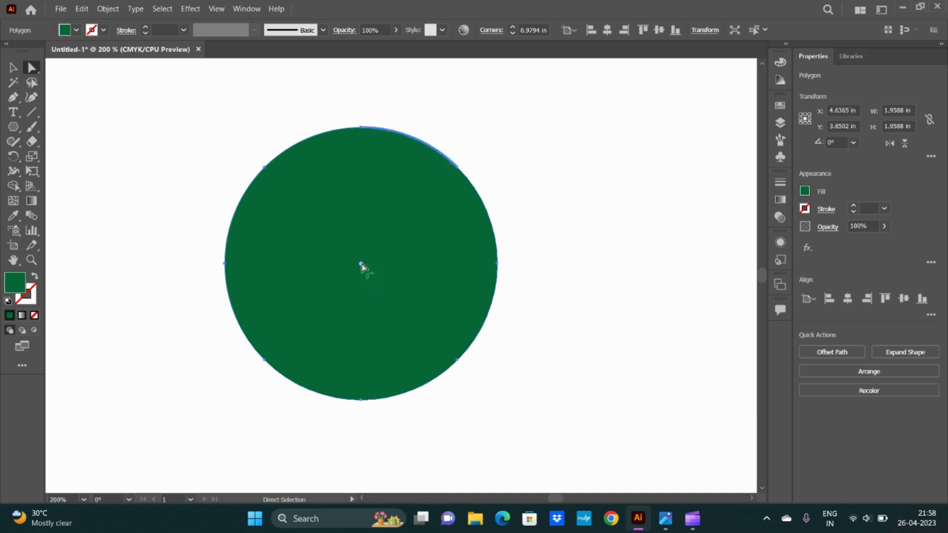
pyautogui.moveTo(361, 265); pyautogui.dragTo(325, 203)
pyautogui.moveTo(309, 172); pyautogui.dragTo(325, 207)
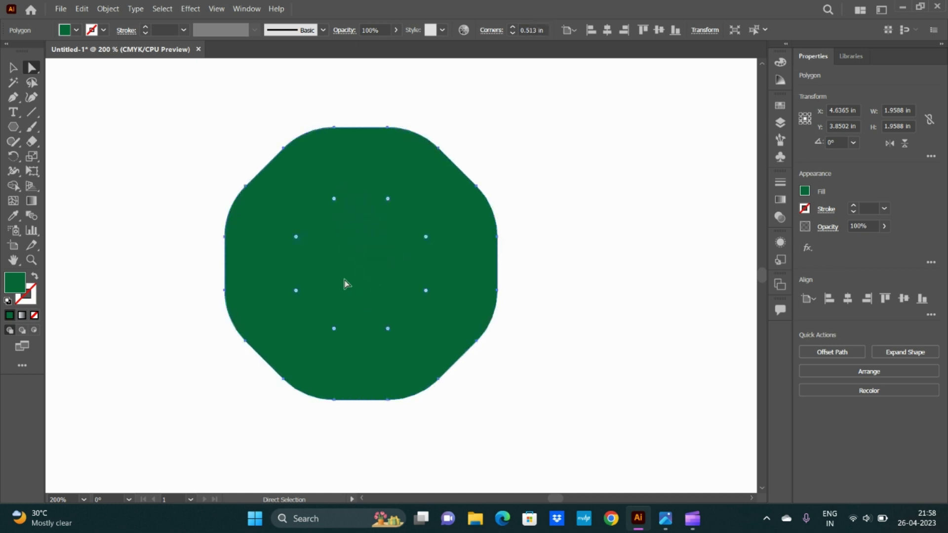
pyautogui.moveTo(242, 130); pyautogui.dragTo(372, 208)
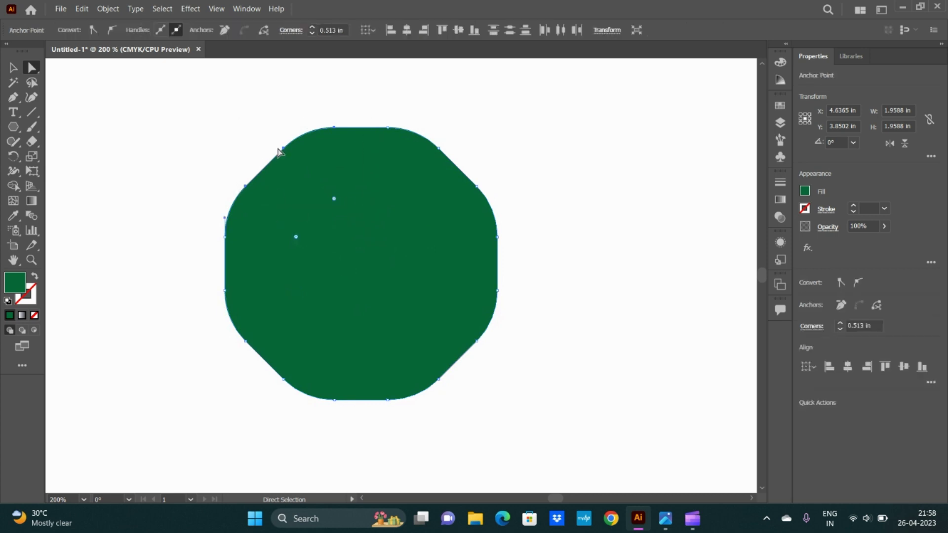
pyautogui.moveTo(283, 149); pyautogui.dragTo(355, 260)
pyautogui.moveTo(508, 307); pyautogui.dragTo(360, 401)
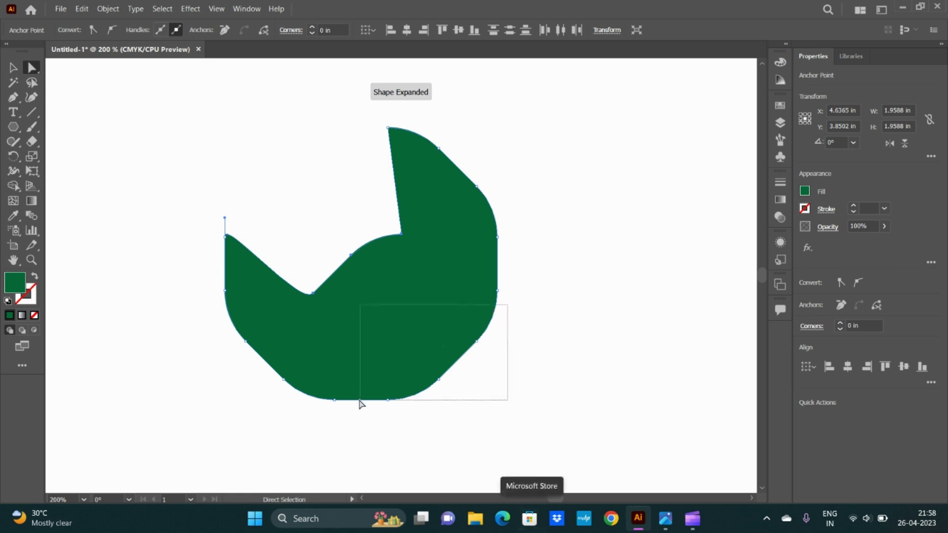
pyautogui.moveTo(477, 345); pyautogui.dragTo(380, 300)
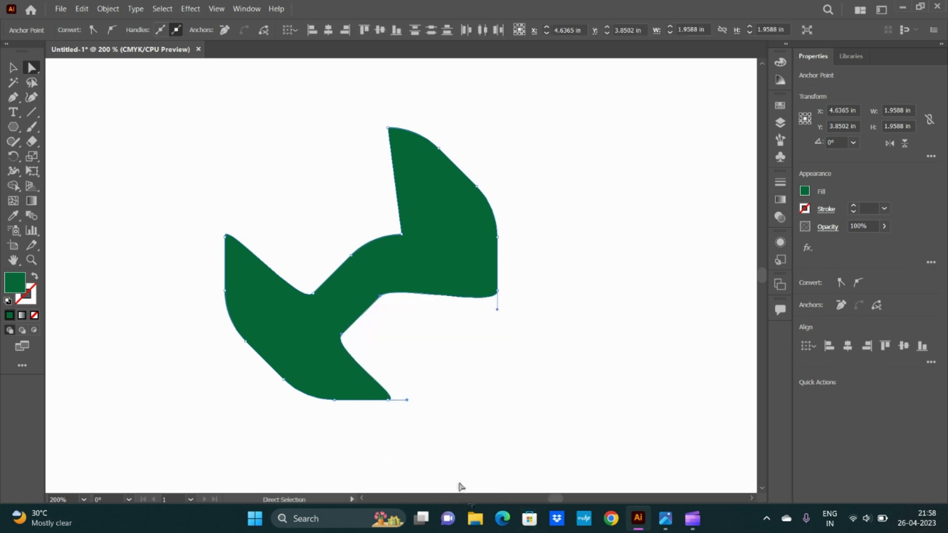
pyautogui.hotkey('ctrl', 'z')
pyautogui.hotkey('ctrl', 'z')
pyautogui.hotkey('ctrl', 'z')
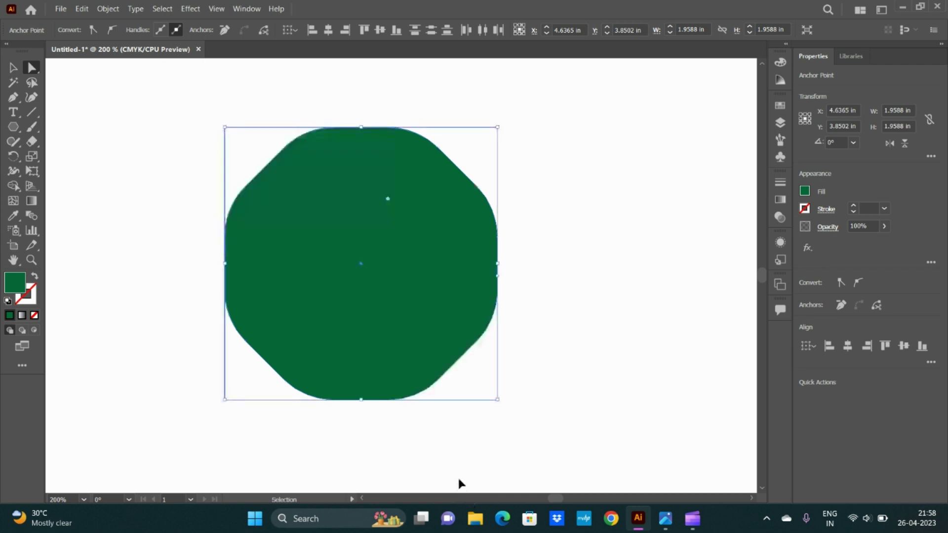
pyautogui.hotkey('ctrl', 'z')
pyautogui.press('Delete')
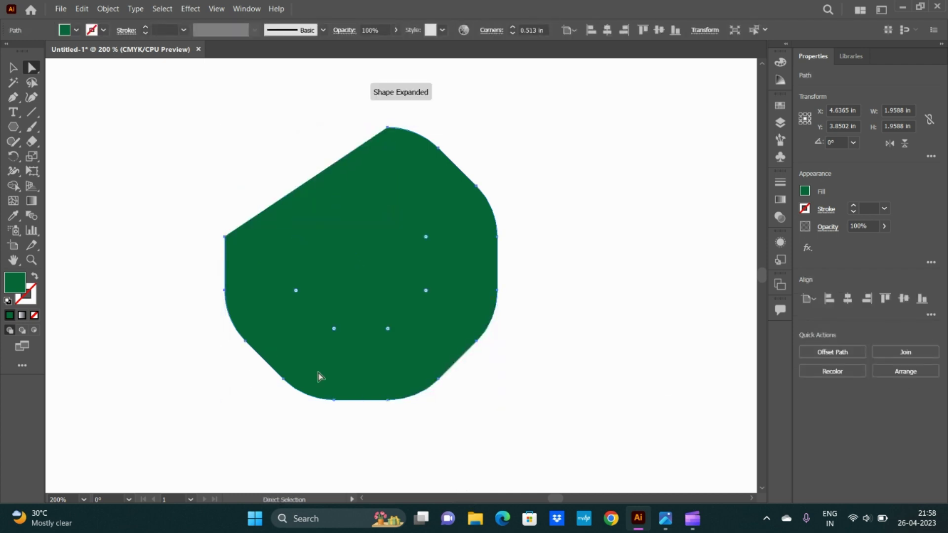
pyautogui.press('Delete')
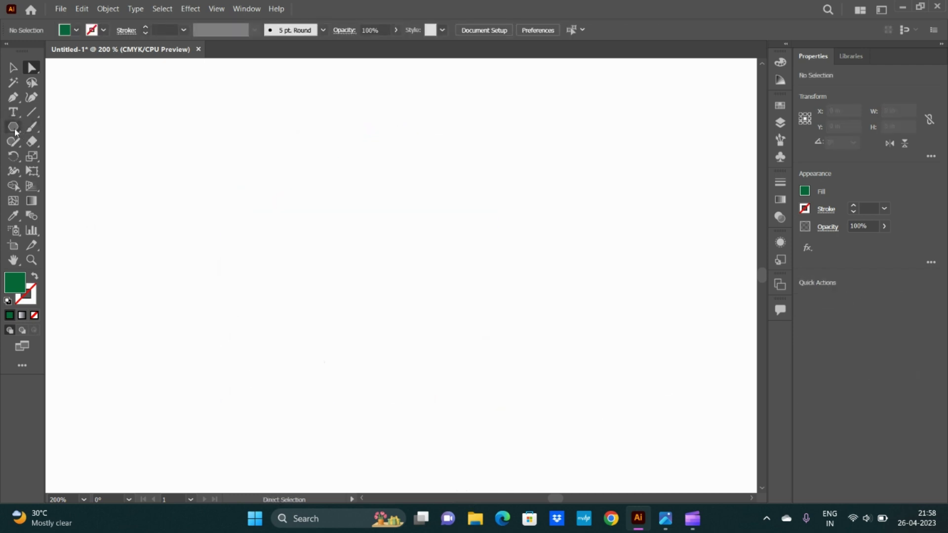
# Step: Draw a green five-point star about 1.74 × 1.67 in with the Star tool
pyautogui.rightClick(15, 131)
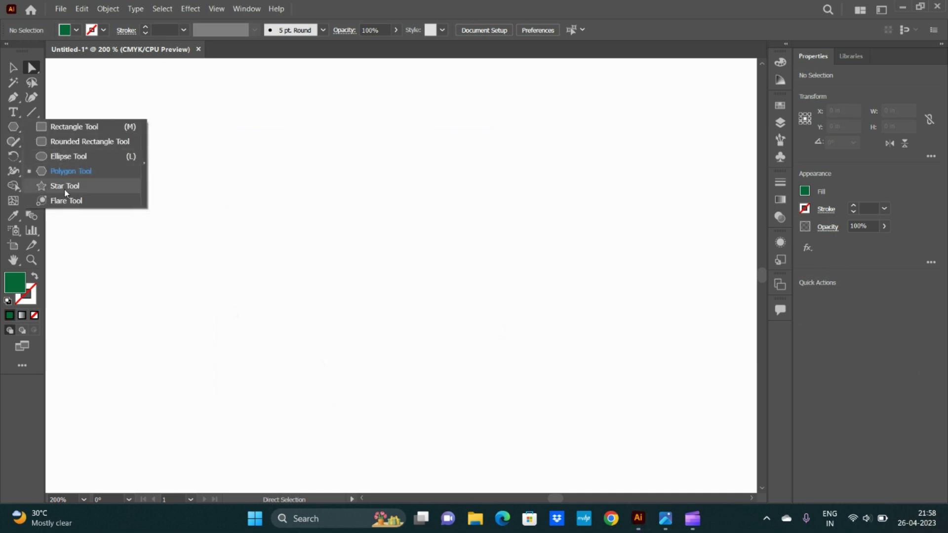
pyautogui.click(57, 186)
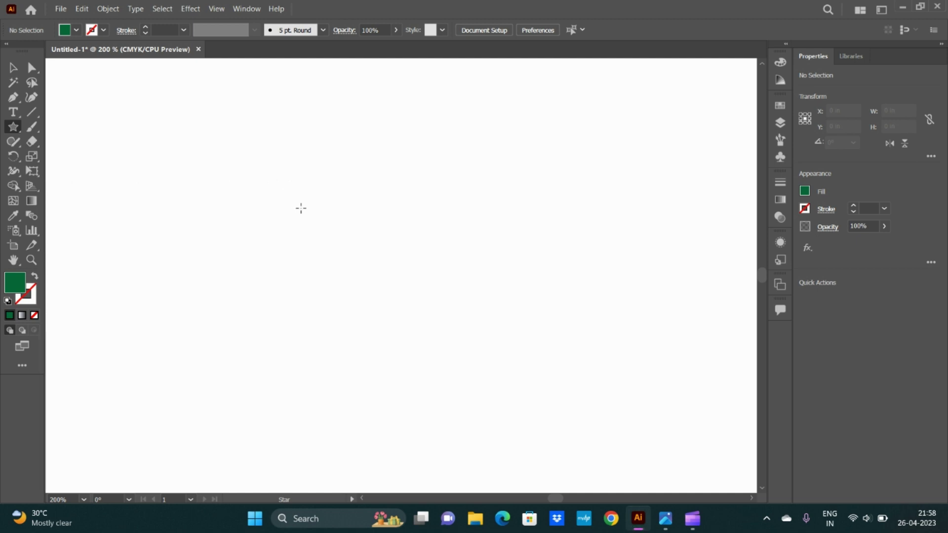
pyautogui.moveTo(269, 214); pyautogui.dragTo(342, 319)
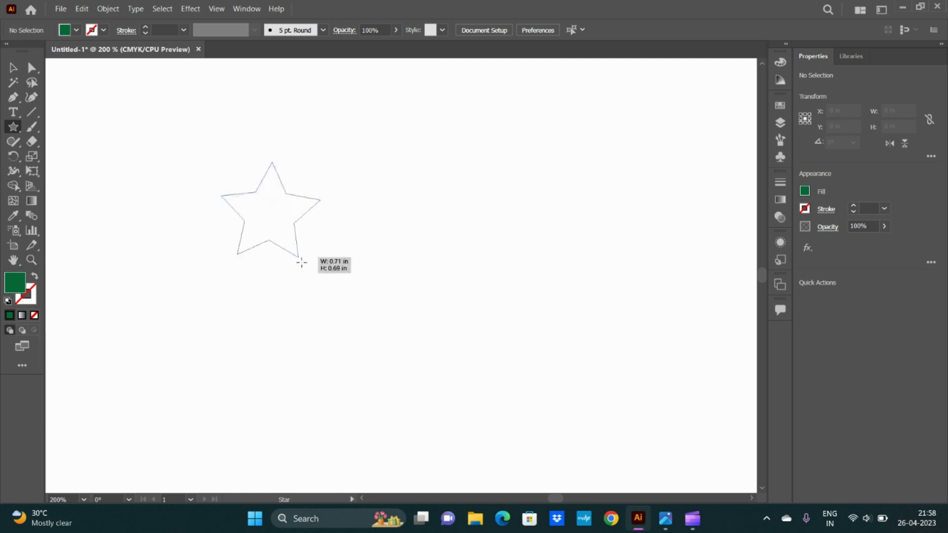
# Step: Move the green star slightly and then delete it
pyautogui.click(11, 68)
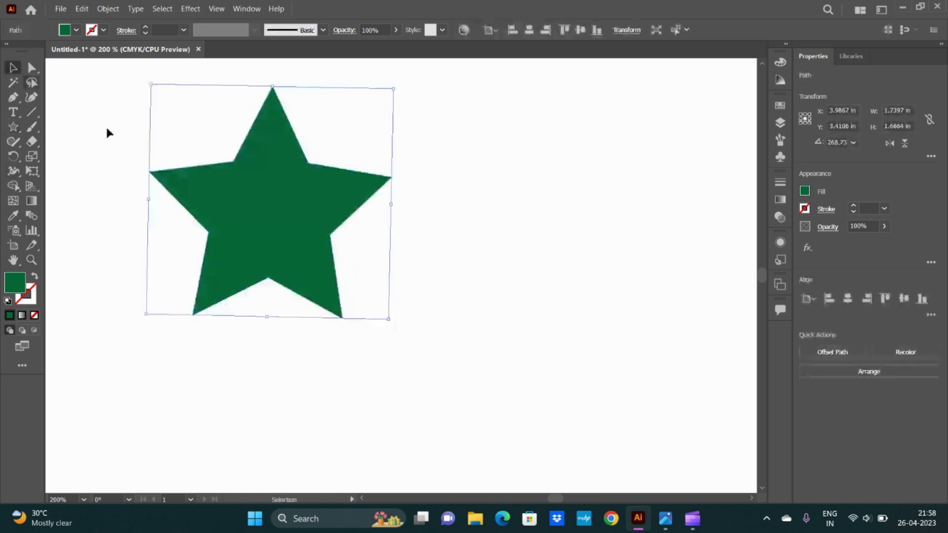
pyautogui.moveTo(250, 220); pyautogui.dragTo(345, 262)
pyautogui.press('Delete')
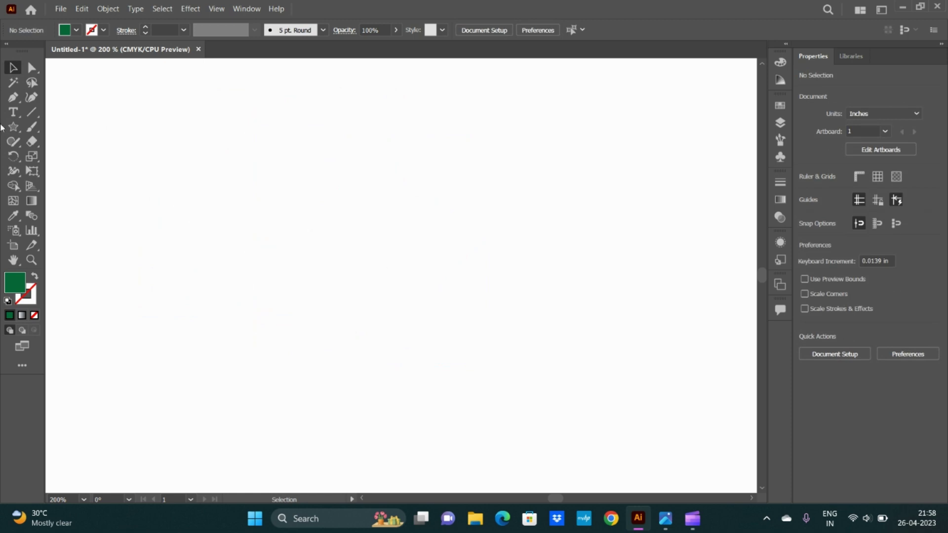
# Step: Create a 12-point star and move it toward the page centre
pyautogui.click(13, 126)
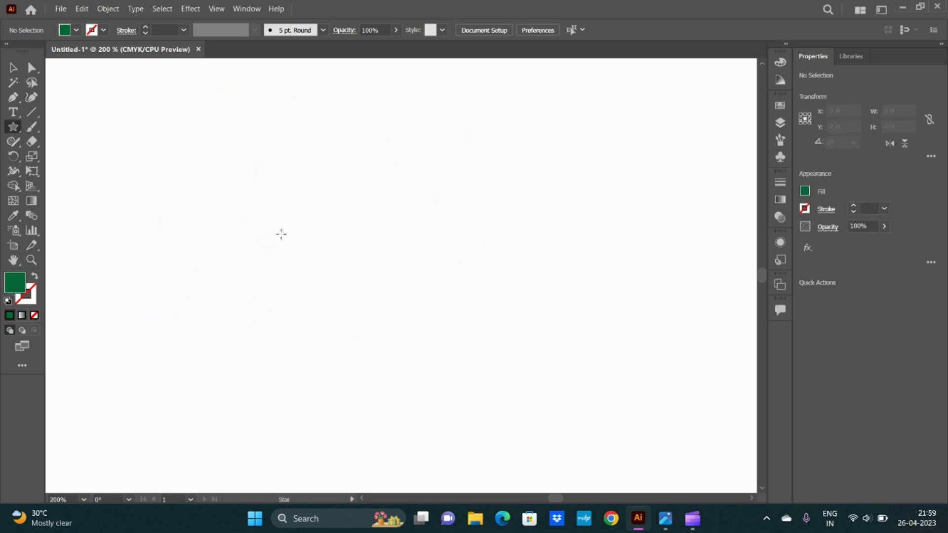
pyautogui.click(282, 234)
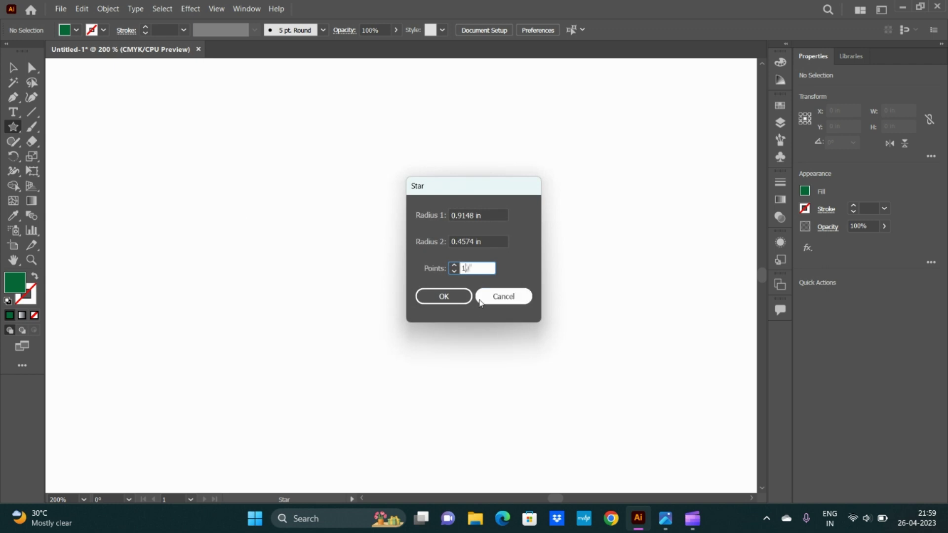
pyautogui.click(441, 296)
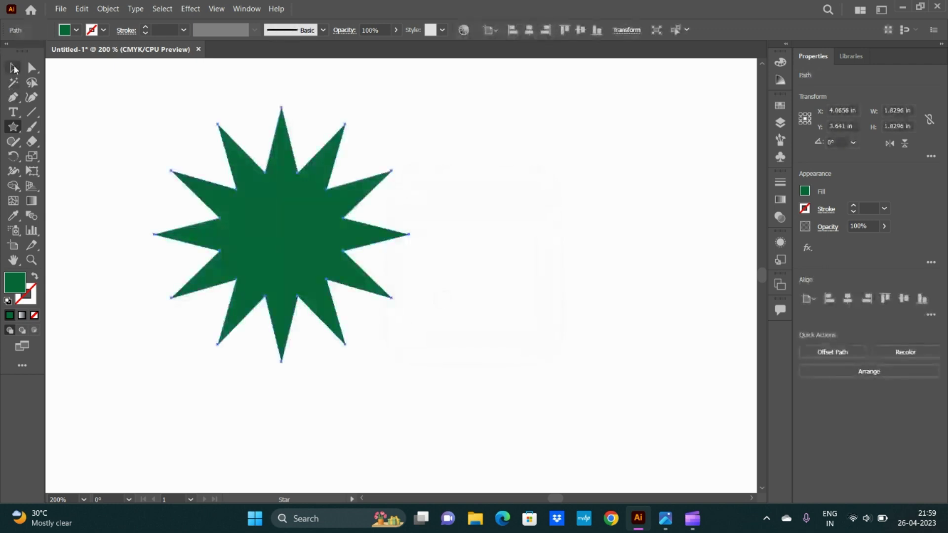
pyautogui.click(14, 67)
pyautogui.moveTo(275, 211); pyautogui.dragTo(383, 242)
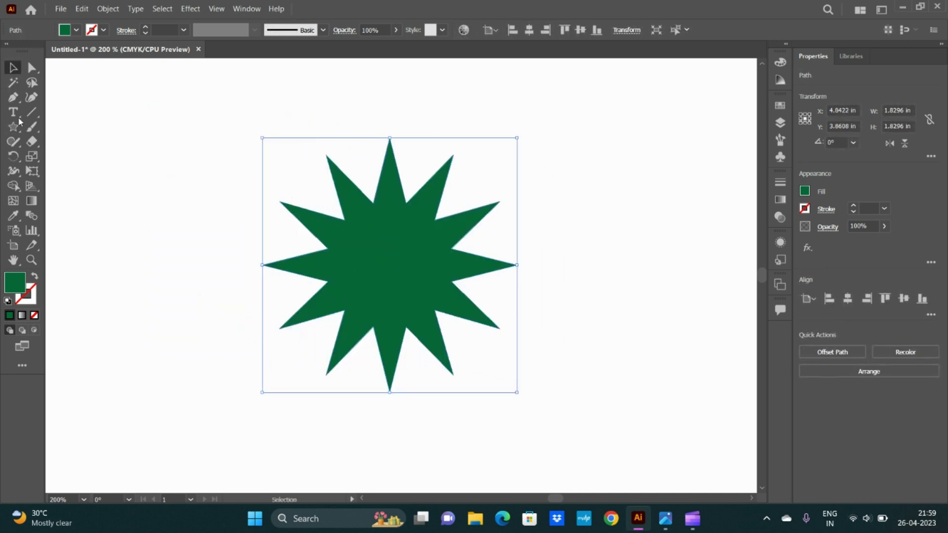
# Step: Round the star's corners into a wavy badge and move it to the upper left
pyautogui.click(32, 68)
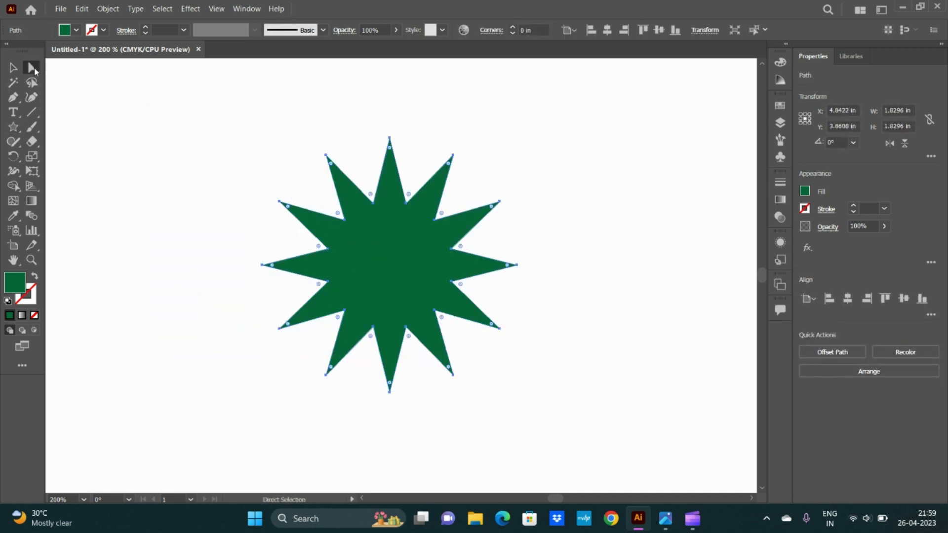
pyautogui.click(330, 167)
pyautogui.moveTo(331, 167); pyautogui.dragTo(354, 197)
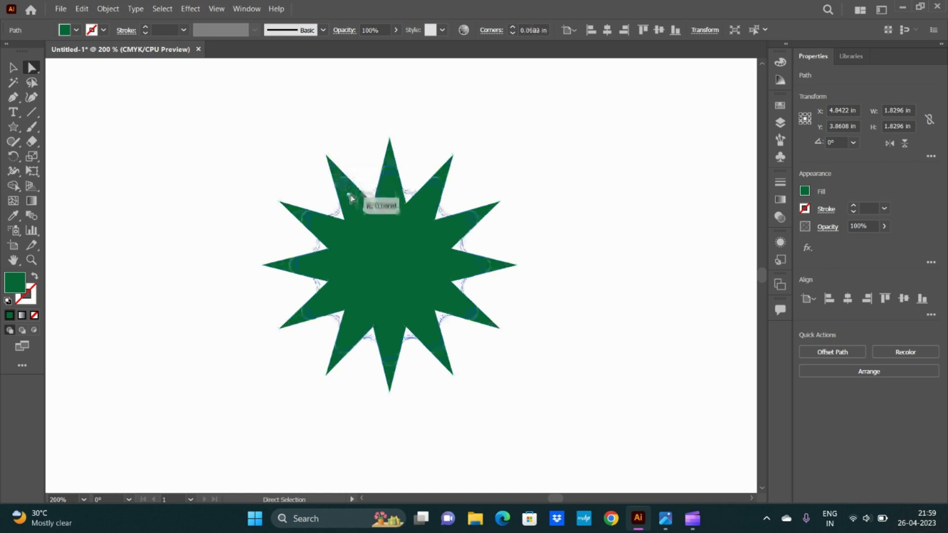
pyautogui.click(522, 399)
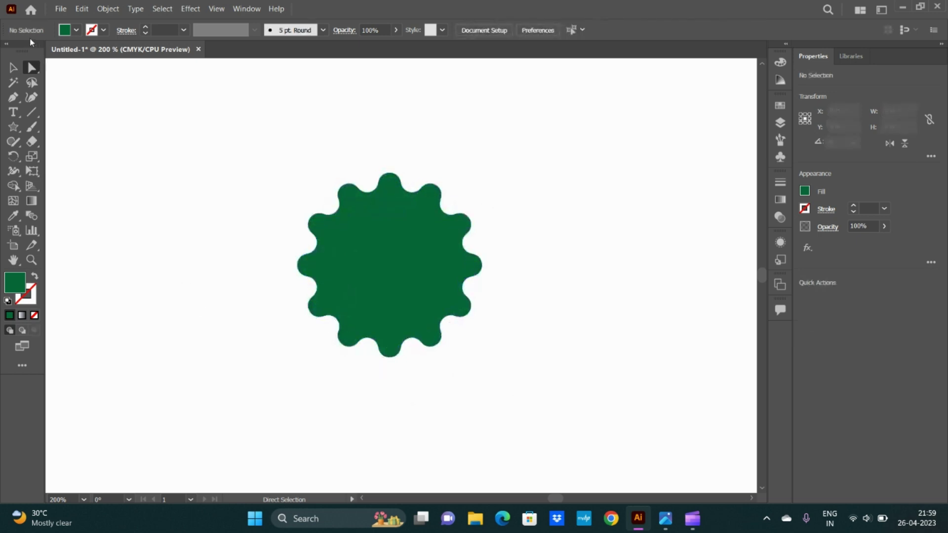
pyautogui.moveTo(254, 143); pyautogui.dragTo(565, 390)
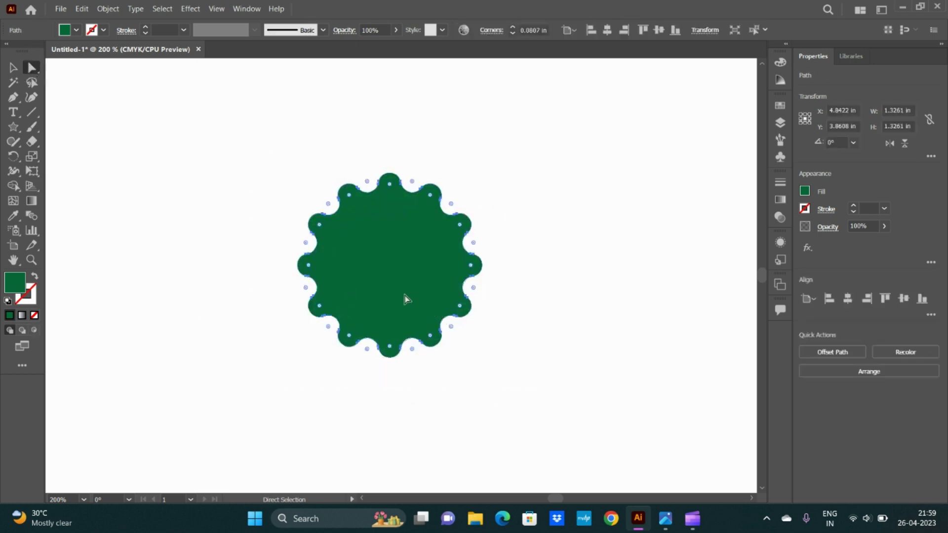
pyautogui.moveTo(404, 299); pyautogui.dragTo(214, 224)
# Step: Draw a second 12-point star with slightly rounded corners beside the badge
pyautogui.click(13, 126)
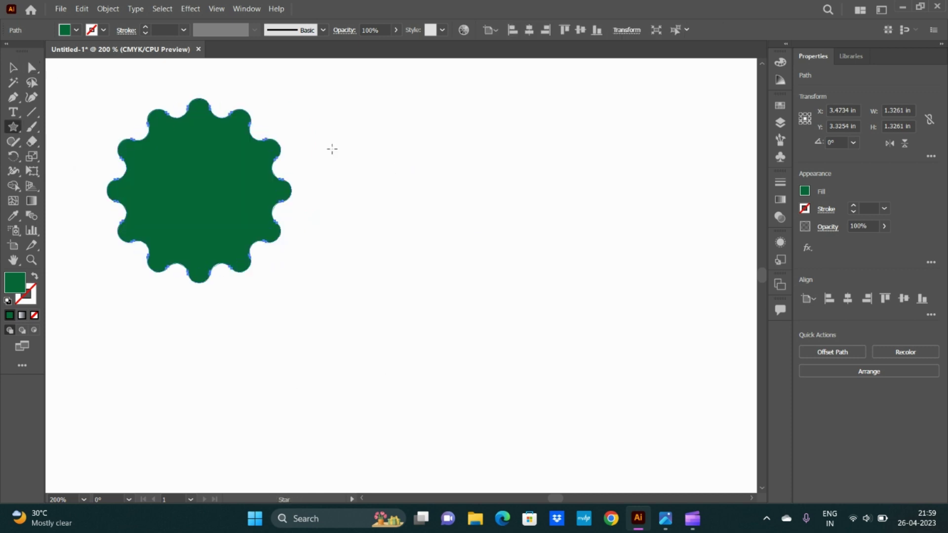
pyautogui.moveTo(440, 186); pyautogui.dragTo(517, 269)
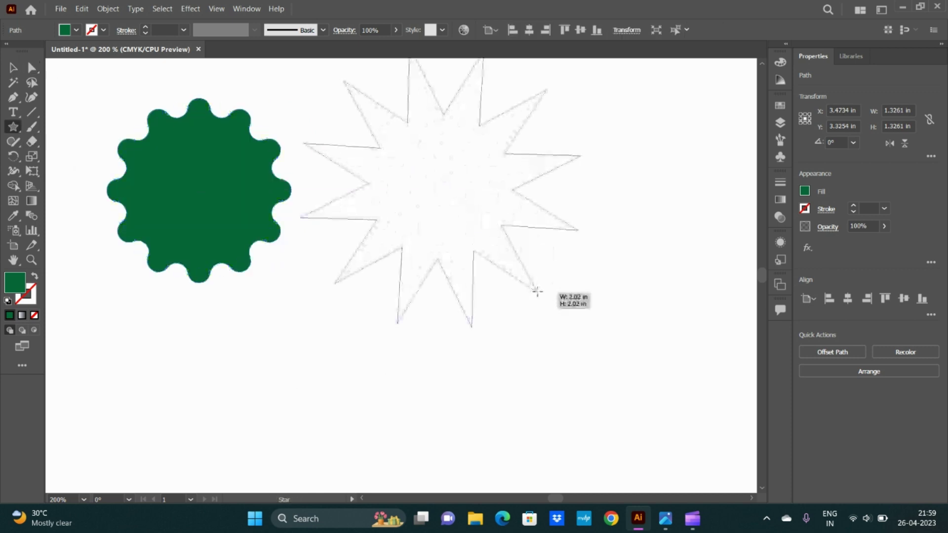
pyautogui.click(13, 67)
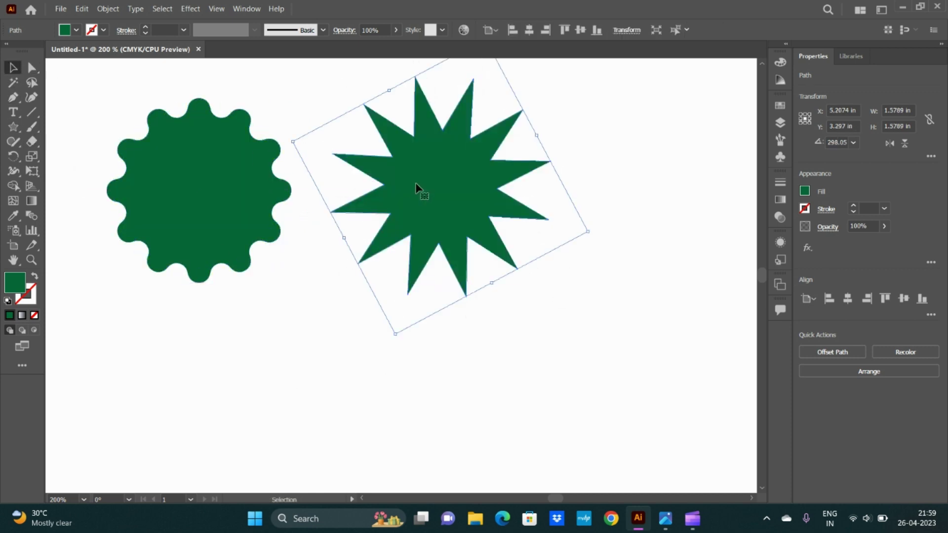
pyautogui.moveTo(419, 191); pyautogui.dragTo(474, 328)
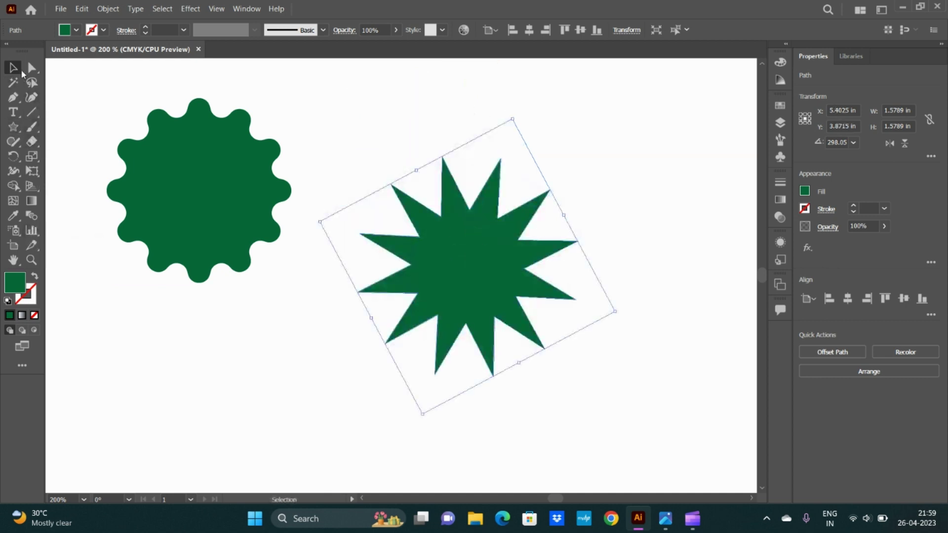
pyautogui.click(31, 67)
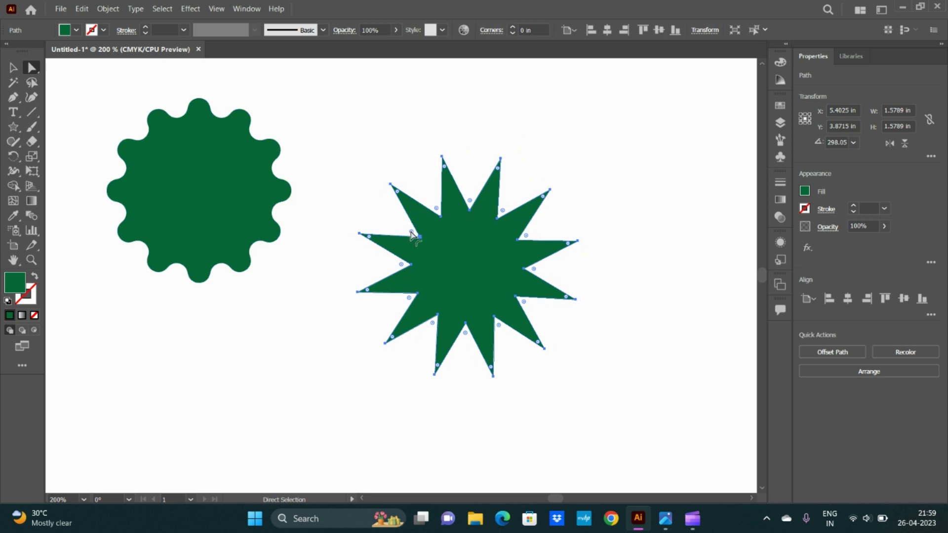
pyautogui.moveTo(412, 234)
pyautogui.mouseDown()
pyautogui.moveTo(399, 229)
pyautogui.moveTo(410, 238)
pyautogui.mouseUp()
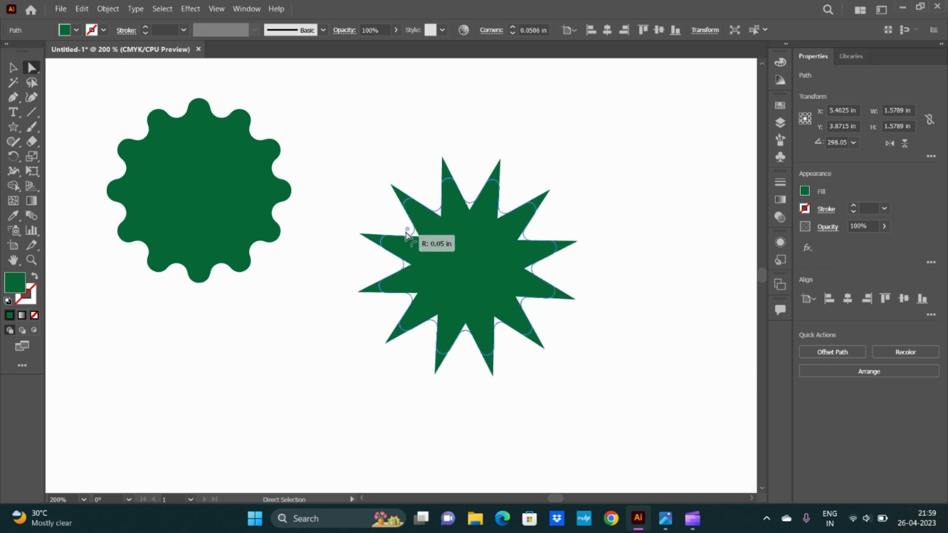
pyautogui.moveTo(411, 239); pyautogui.dragTo(410, 240)
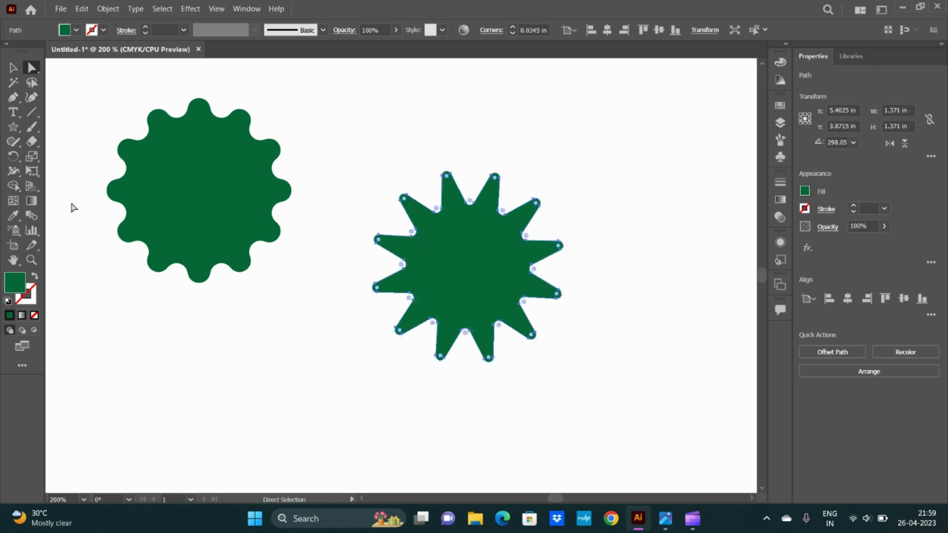
pyautogui.click(13, 68)
pyautogui.moveTo(471, 281); pyautogui.dragTo(410, 222)
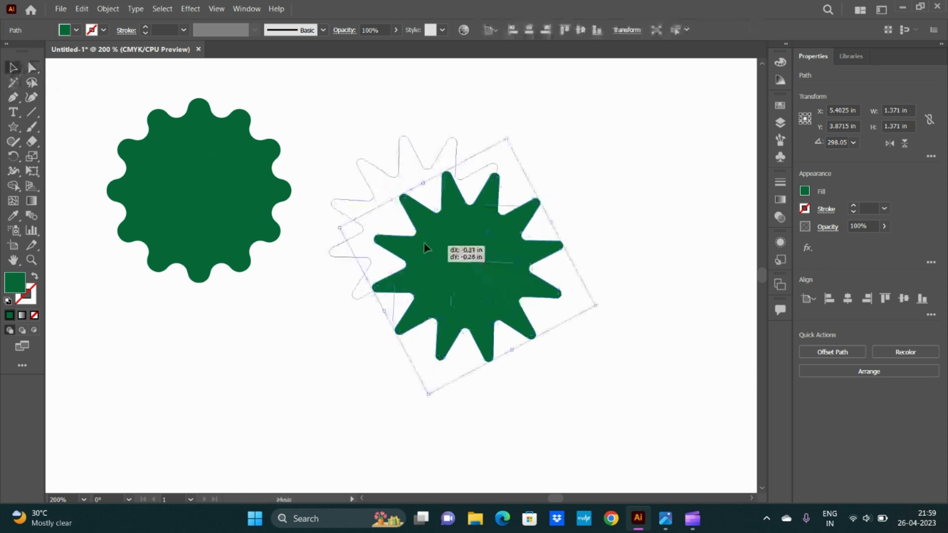
# Step: Fill the new star red, move it below the green badge and shrink it to about 1.11 × 1.04 in
pyautogui.click(76, 30)
pyautogui.click(52, 53)
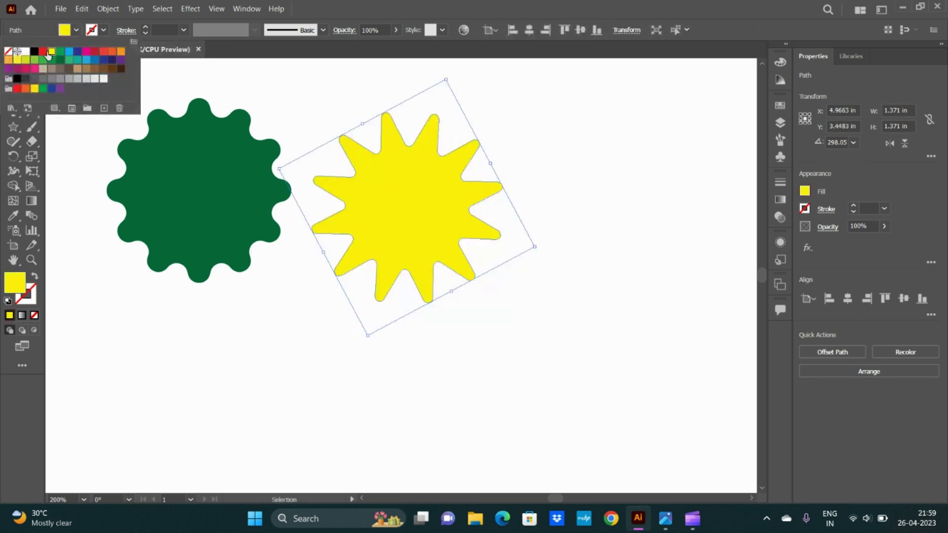
pyautogui.click(44, 51)
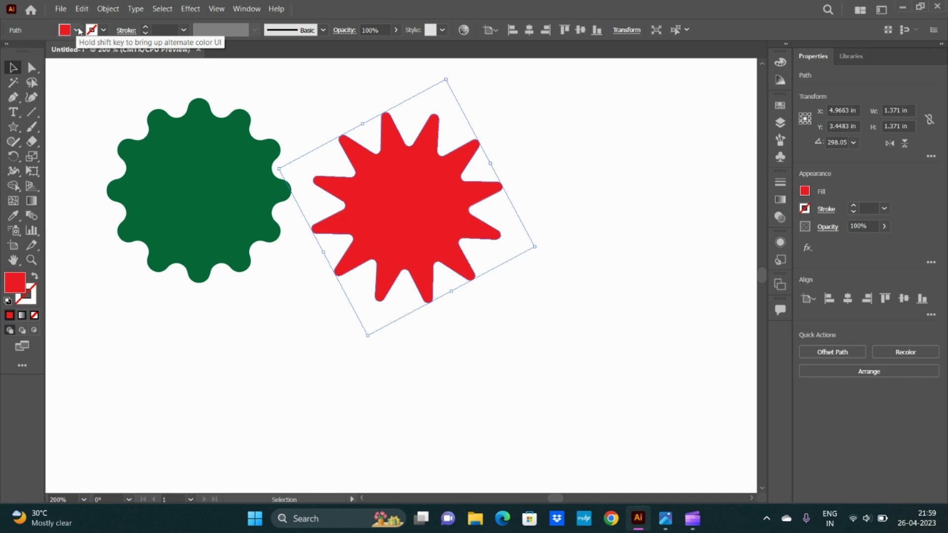
pyautogui.moveTo(404, 205)
pyautogui.mouseDown()
pyautogui.moveTo(297, 365)
pyautogui.moveTo(290, 339)
pyautogui.mouseUp()
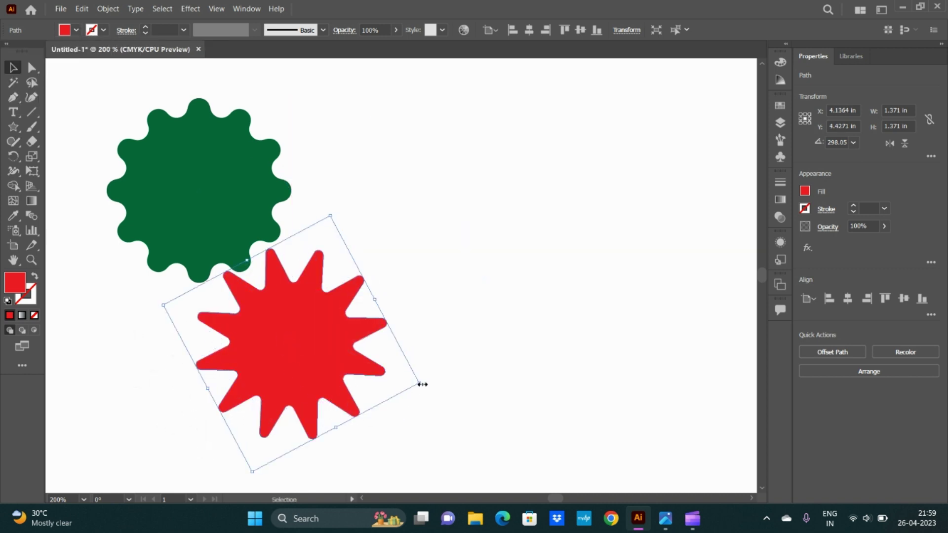
pyautogui.moveTo(421, 384); pyautogui.dragTo(275, 349)
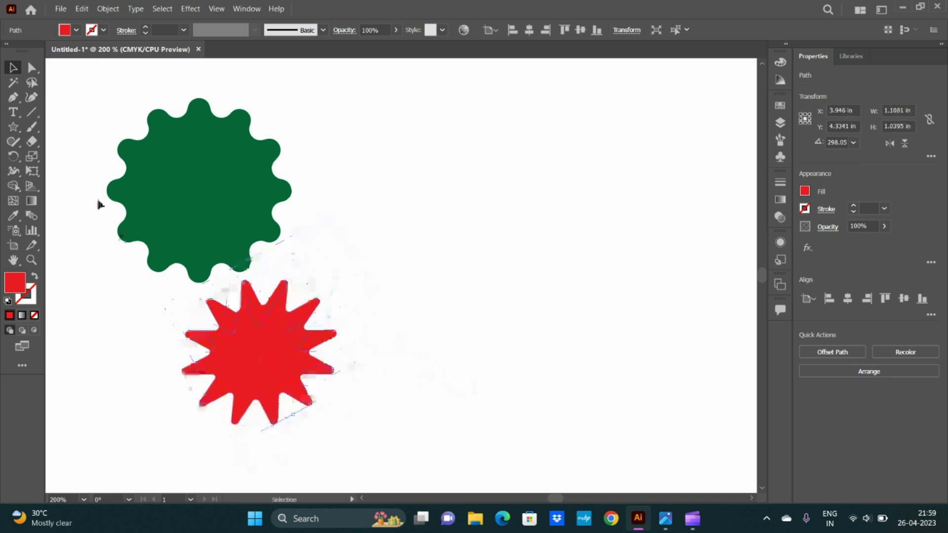
# Step: Create a red many-pointed star and move it down and right
pyautogui.press('s')
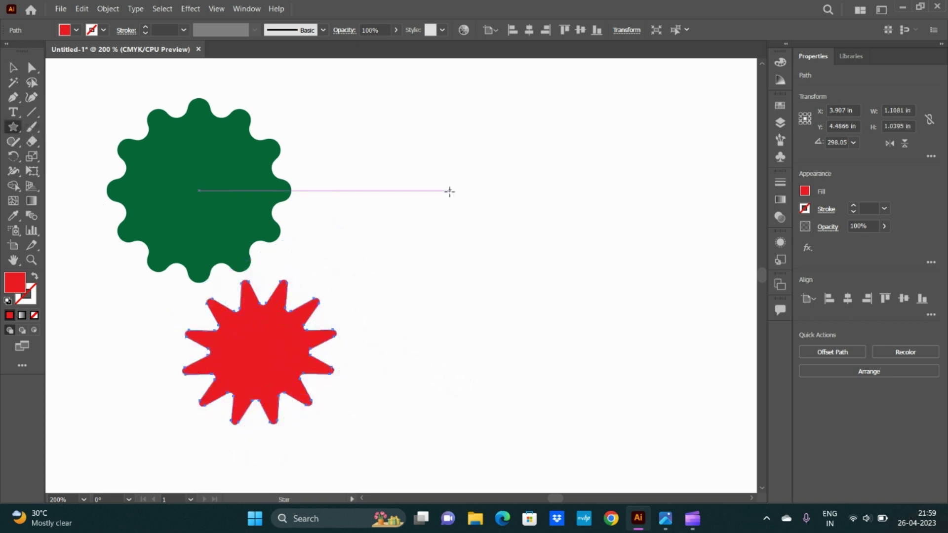
pyautogui.click(449, 191)
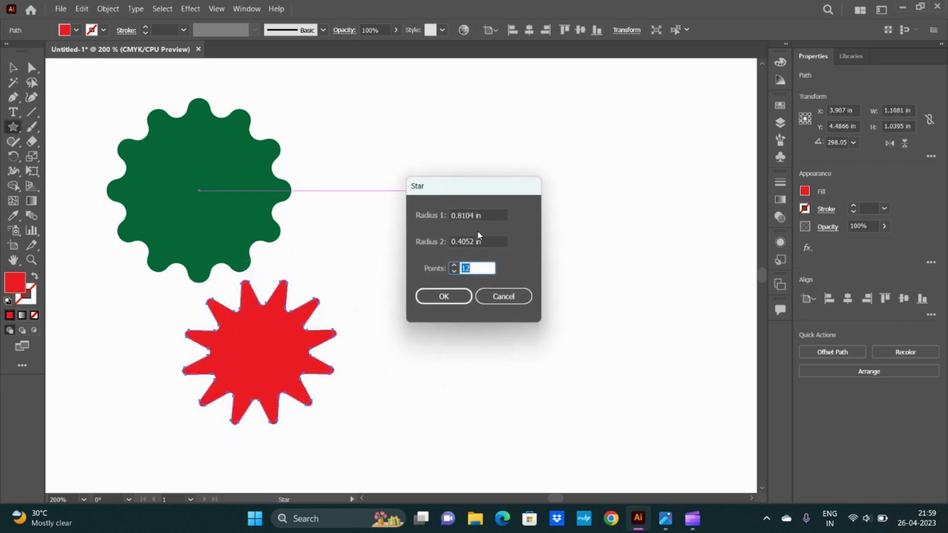
pyautogui.click(454, 268)
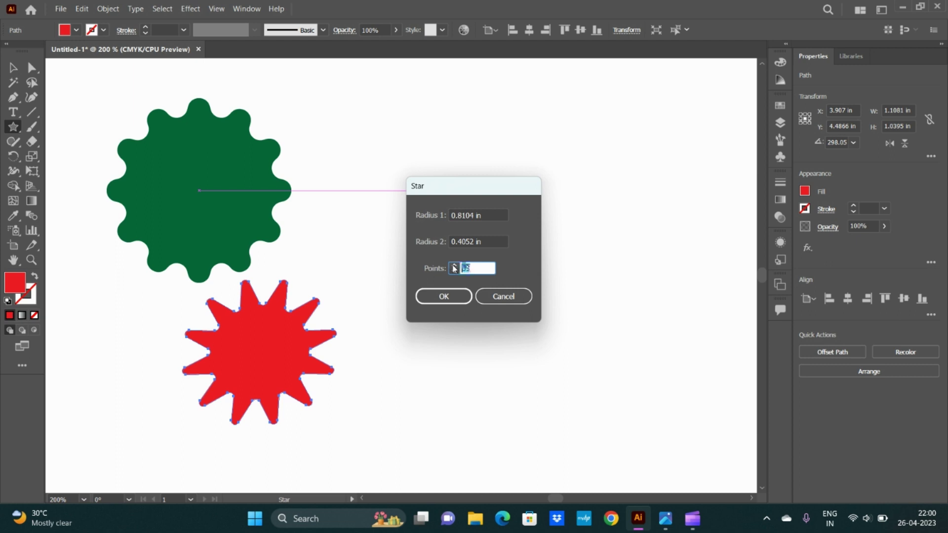
pyautogui.click(444, 296)
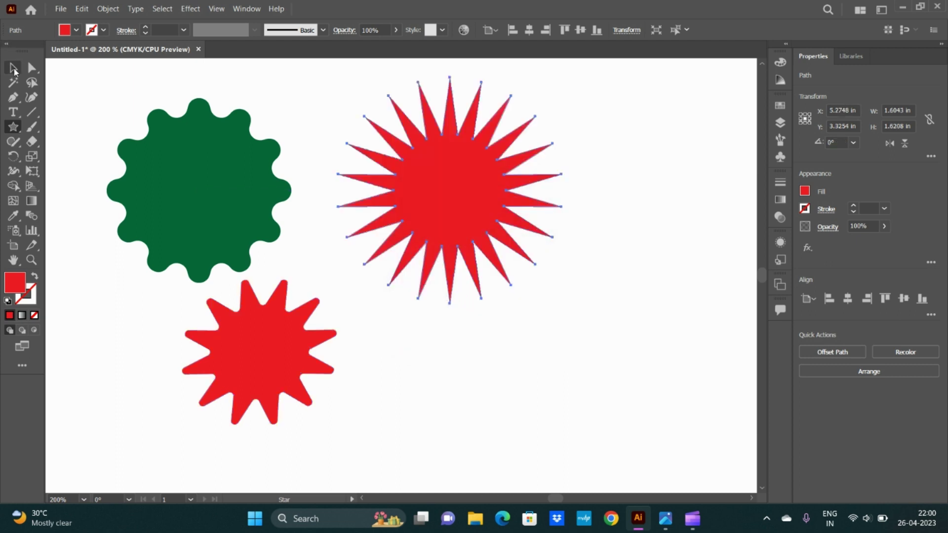
pyautogui.click(13, 66)
pyautogui.moveTo(459, 199); pyautogui.dragTo(504, 287)
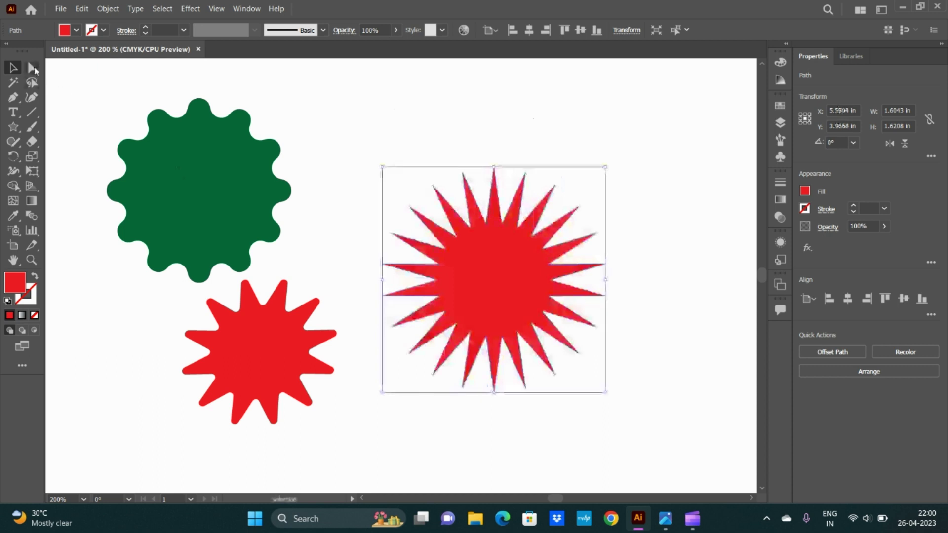
# Step: Round the red star's corners into a scalloped circle
pyautogui.press('a')
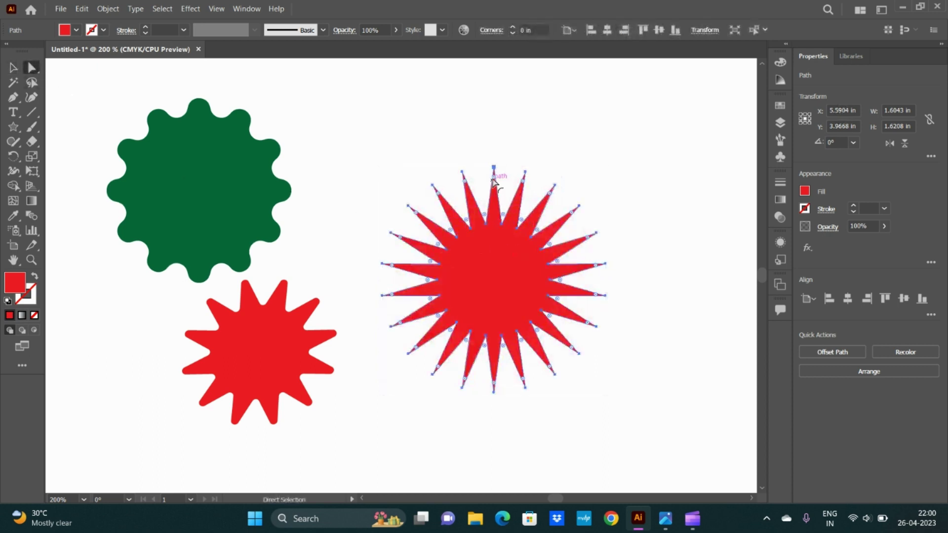
pyautogui.click(494, 168)
pyautogui.moveTo(495, 179); pyautogui.dragTo(493, 208)
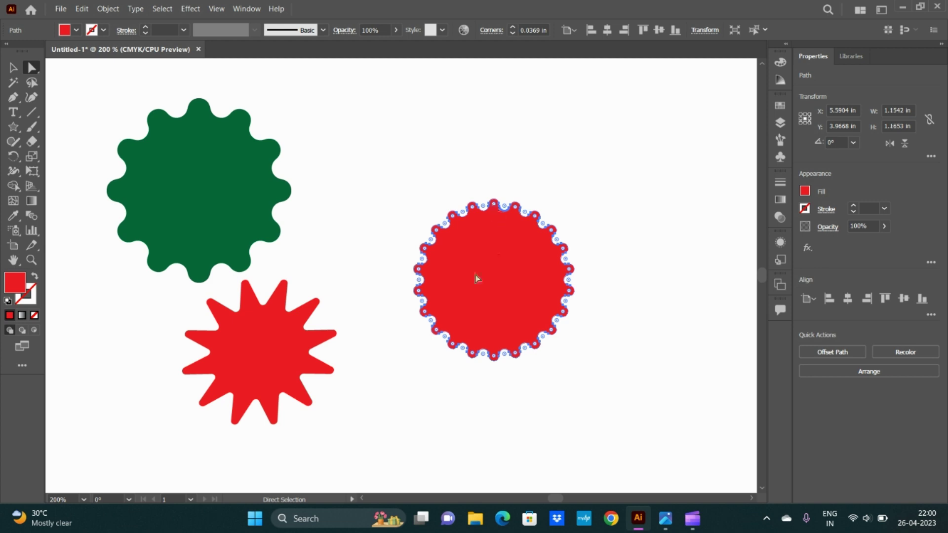
# Step: Reposition the scalloped shape and sharpen its corners back to 0 in points
pyautogui.press('v')
pyautogui.moveTo(476, 312); pyautogui.dragTo(373, 221)
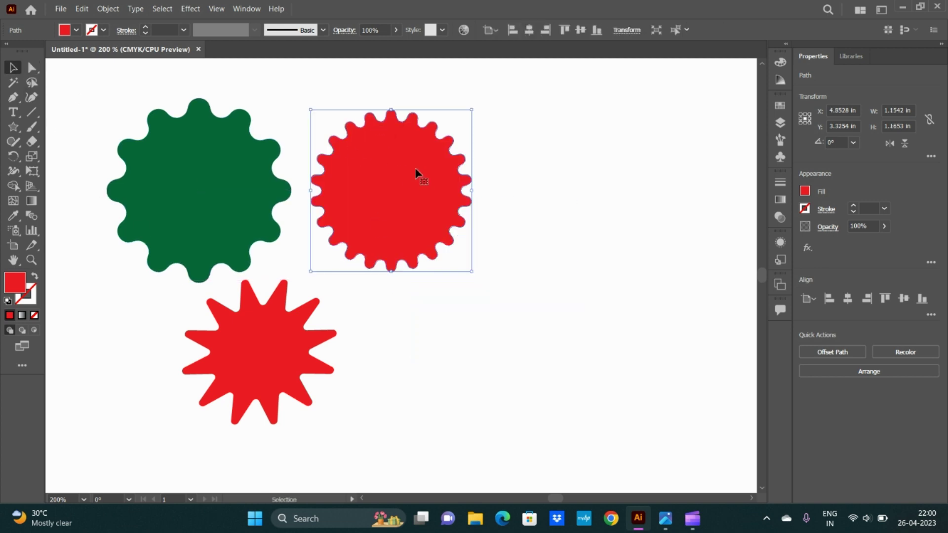
pyautogui.moveTo(415, 168); pyautogui.dragTo(500, 267)
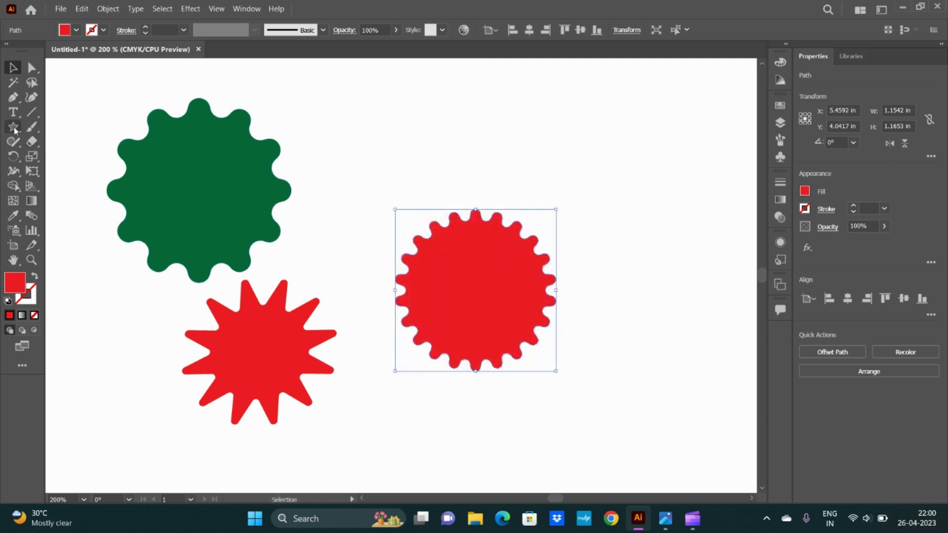
pyautogui.click(31, 69)
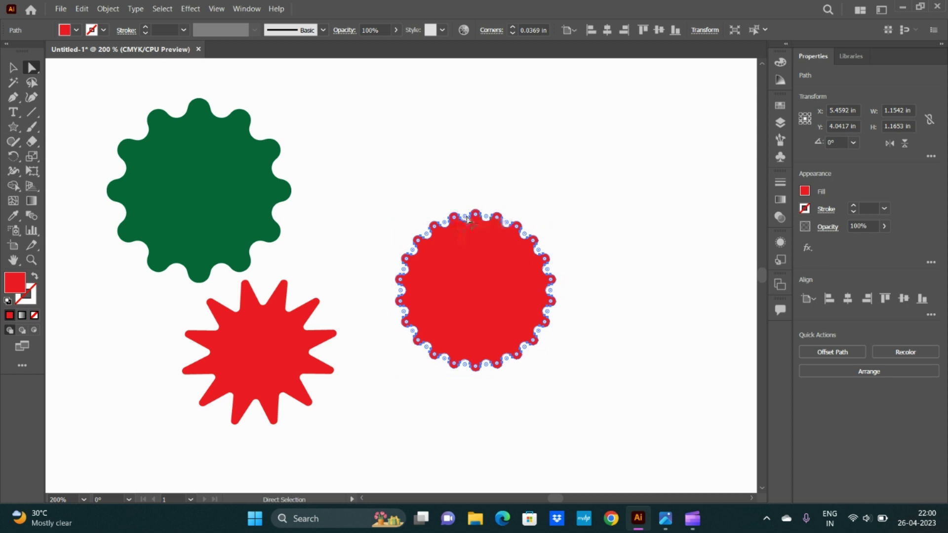
pyautogui.moveTo(464, 223); pyautogui.dragTo(468, 248)
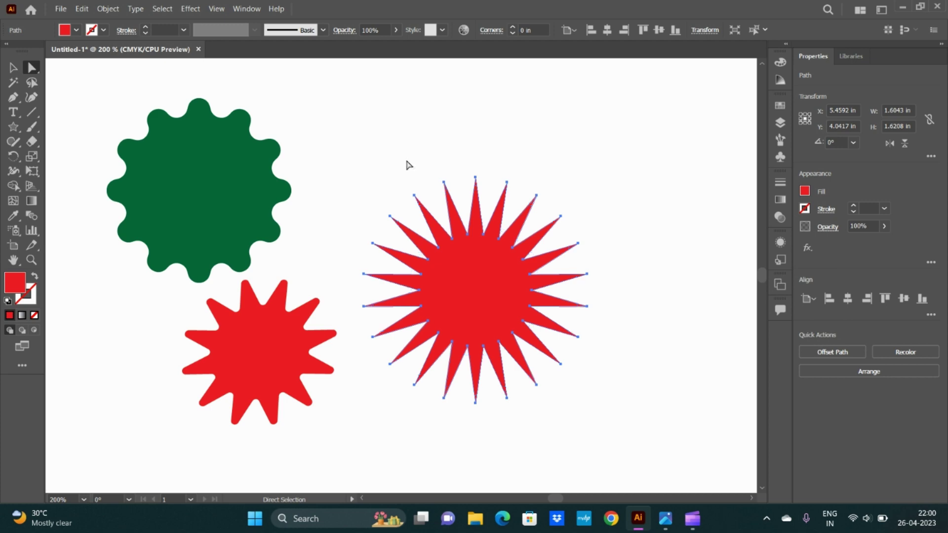
# Step: Slightly round the starburst's top spikes and move it beside the green shape
pyautogui.moveTo(407, 159); pyautogui.dragTo(552, 233)
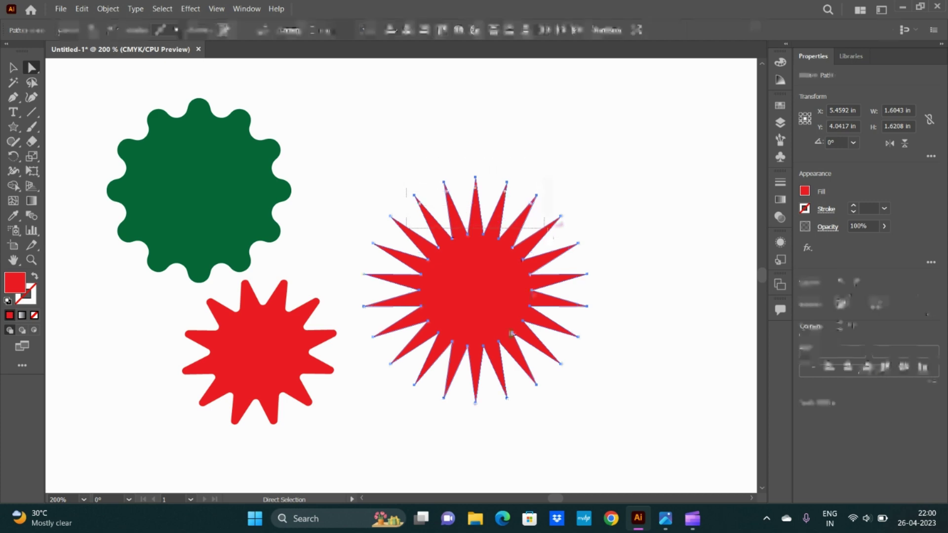
pyautogui.click(388, 165)
pyautogui.moveTo(386, 148); pyautogui.dragTo(557, 227)
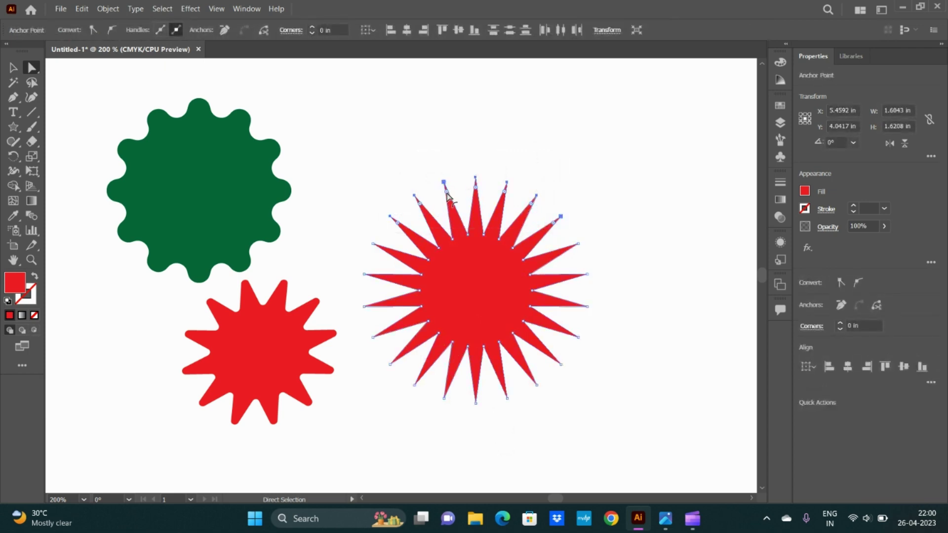
pyautogui.moveTo(447, 193)
pyautogui.mouseDown()
pyautogui.moveTo(491, 296)
pyautogui.moveTo(440, 189)
pyautogui.mouseUp()
pyautogui.click(626, 450)
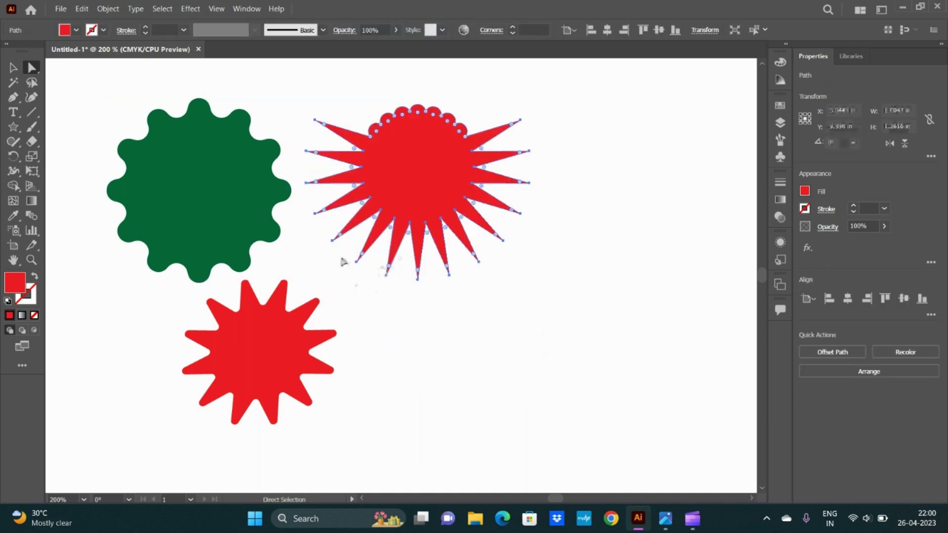
# Step: Round the starburst's bottom spikes into scallops, undoing a stray anchor edit
pyautogui.moveTo(344, 261)
pyautogui.mouseDown()
pyautogui.moveTo(533, 267)
pyautogui.moveTo(541, 327)
pyautogui.mouseUp()
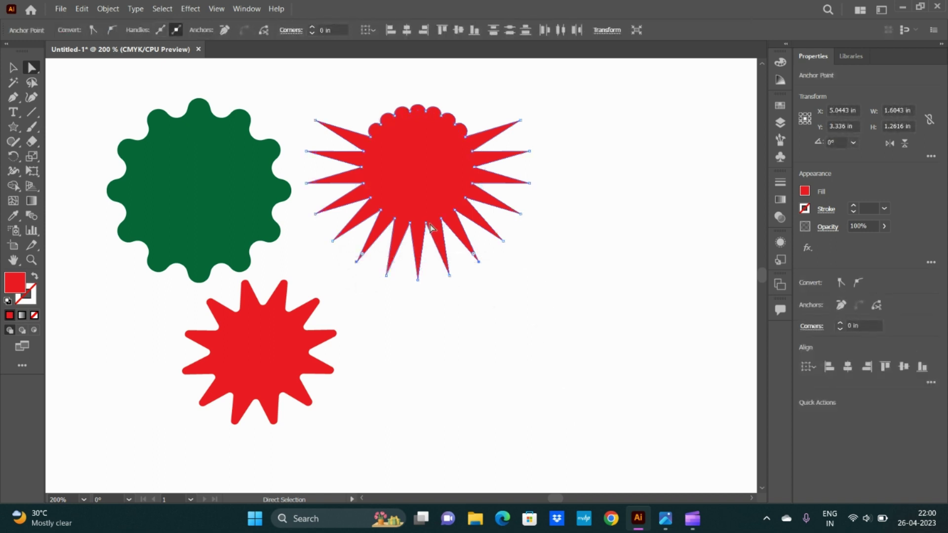
pyautogui.moveTo(428, 228); pyautogui.dragTo(431, 232)
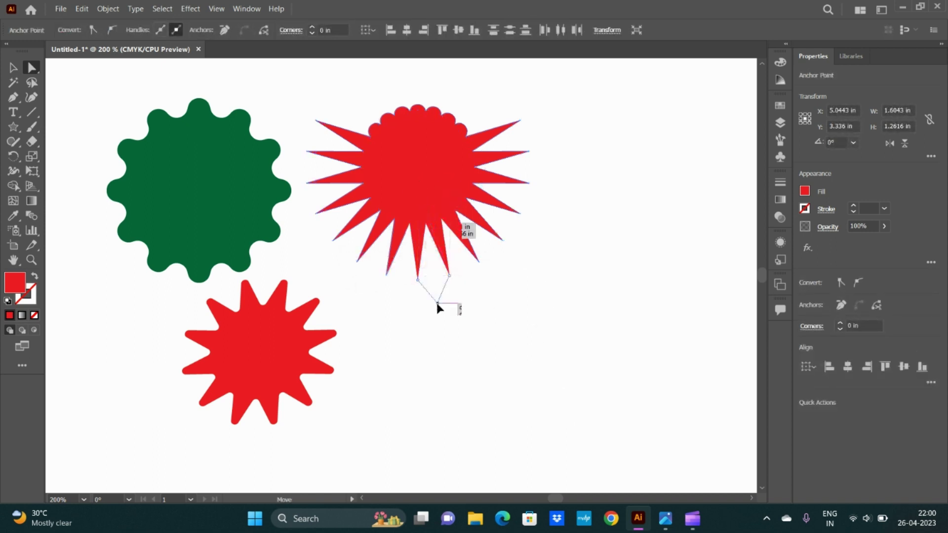
pyautogui.moveTo(431, 233)
pyautogui.mouseDown()
pyautogui.moveTo(432, 301)
pyautogui.moveTo(417, 221)
pyautogui.mouseUp()
pyautogui.hotkey('ctrl', 'z')
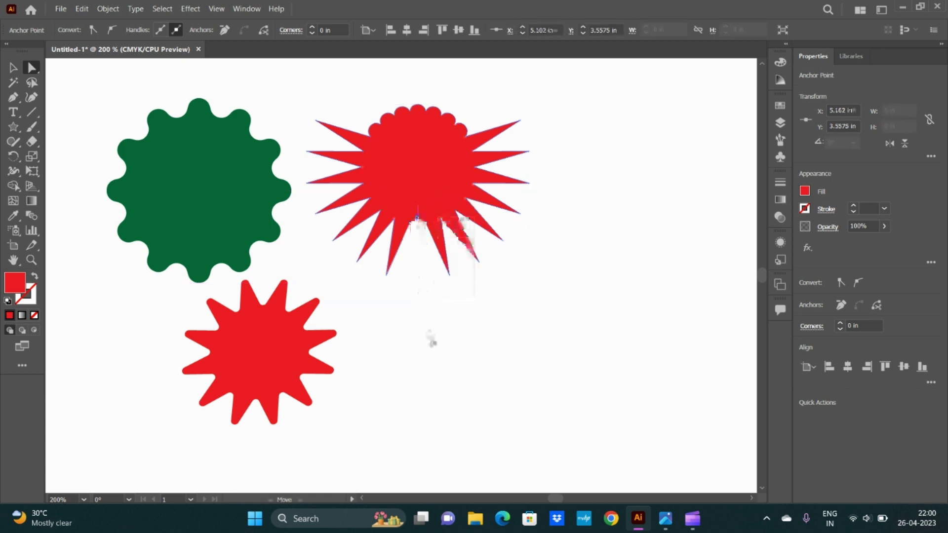
pyautogui.hotkey('ctrl', 'z')
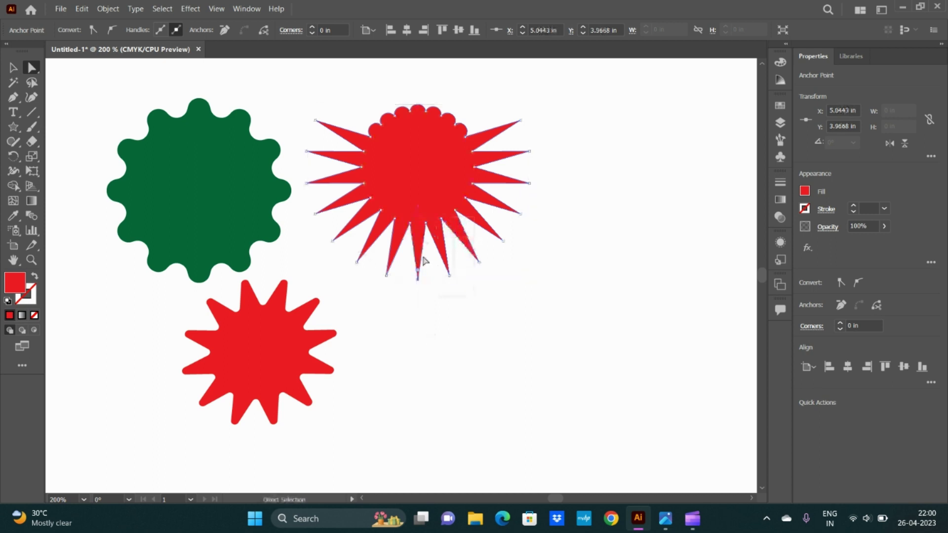
pyautogui.moveTo(559, 236)
pyautogui.mouseDown()
pyautogui.moveTo(372, 289)
pyautogui.moveTo(441, 257)
pyautogui.moveTo(424, 214)
pyautogui.moveTo(443, 233)
pyautogui.moveTo(426, 231)
pyautogui.mouseUp()
pyautogui.click(461, 349)
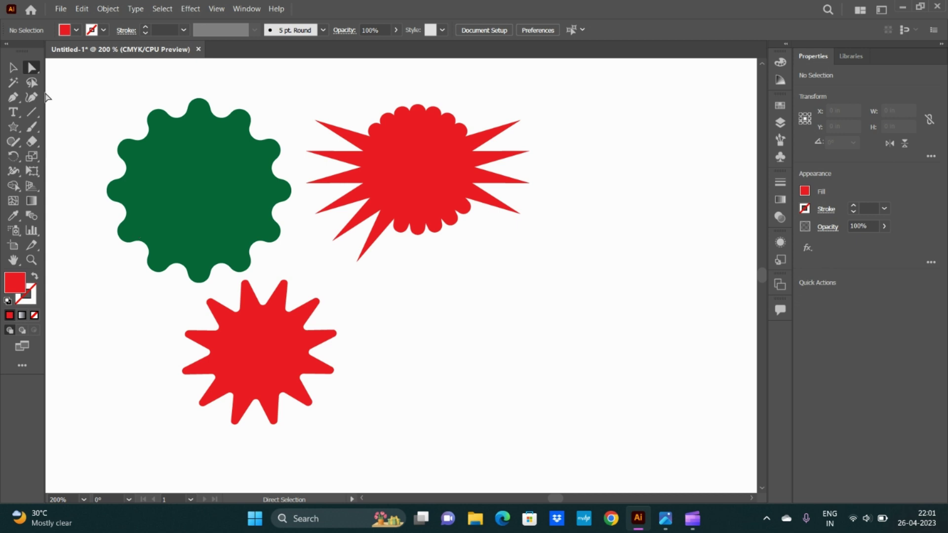
pyautogui.moveTo(89, 95)
pyautogui.mouseDown()
pyautogui.moveTo(468, 379)
pyautogui.moveTo(524, 397)
pyautogui.mouseUp()
# Step: Delete all the selected shapes and leftover red fragments from the artboard
pyautogui.press('Delete')
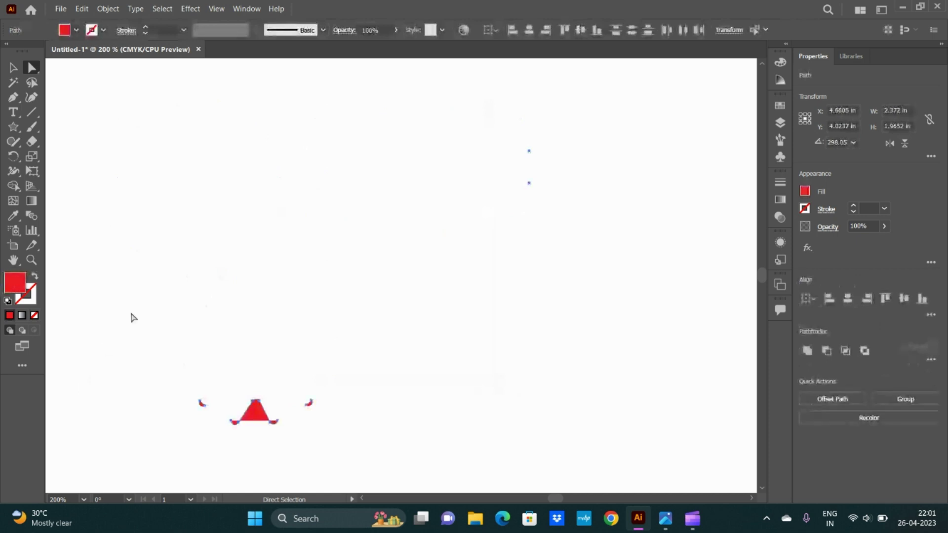
pyautogui.moveTo(187, 235); pyautogui.dragTo(438, 459)
pyautogui.press('Delete')
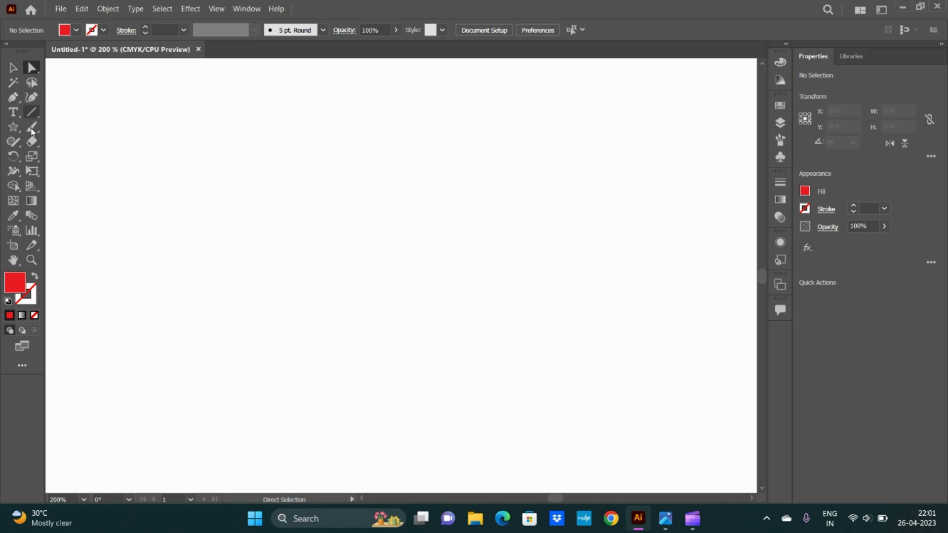
# Step: Draw a red 0.7695 in square and move it up and left
pyautogui.click(13, 127)
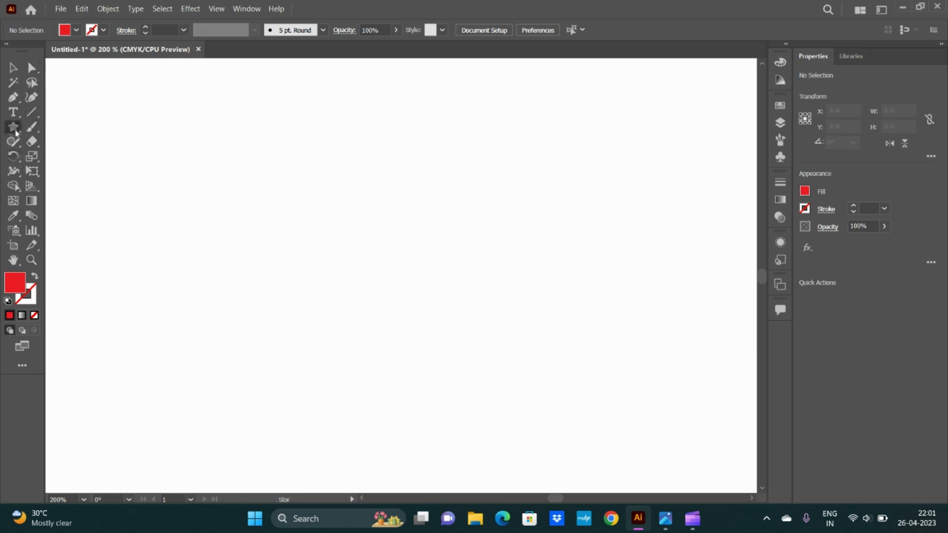
pyautogui.click(65, 127)
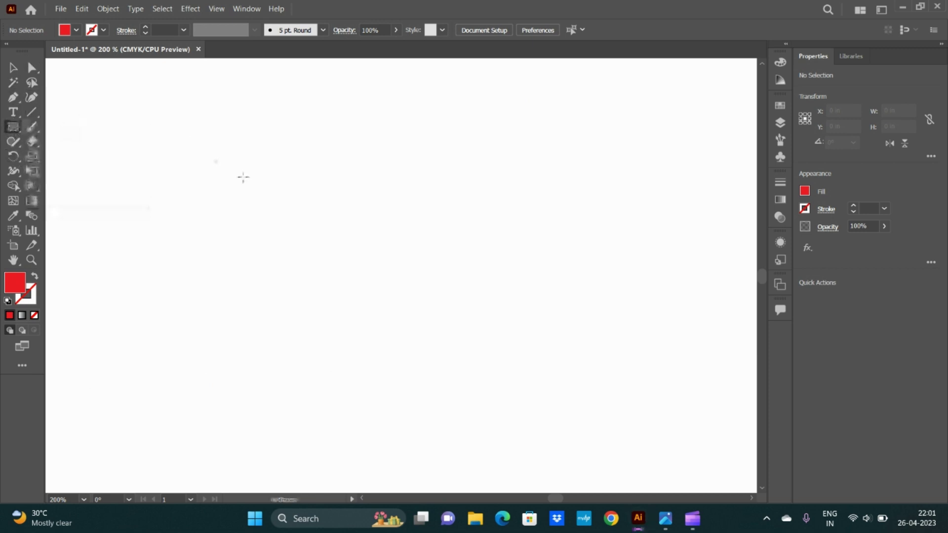
pyautogui.moveTo(246, 193); pyautogui.dragTo(354, 298)
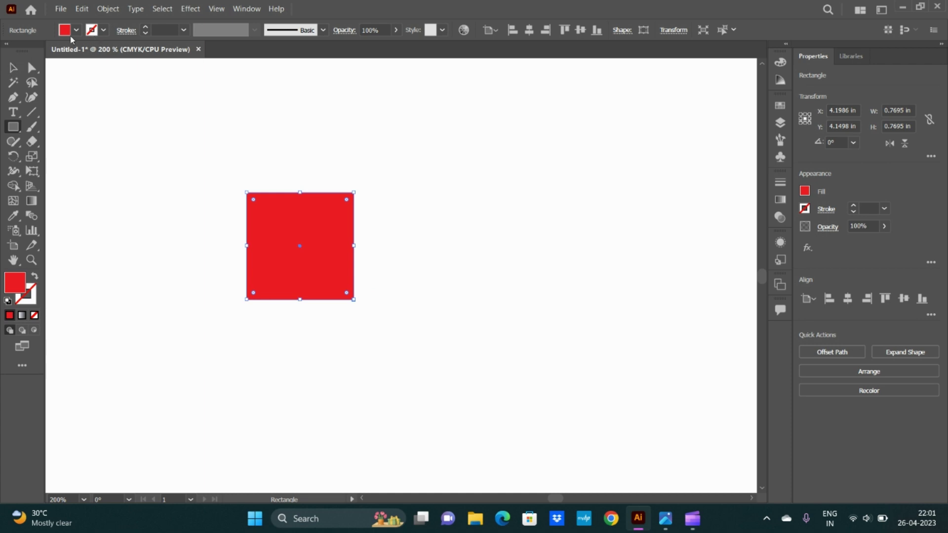
pyautogui.click(15, 67)
pyautogui.moveTo(311, 253); pyautogui.dragTo(269, 223)
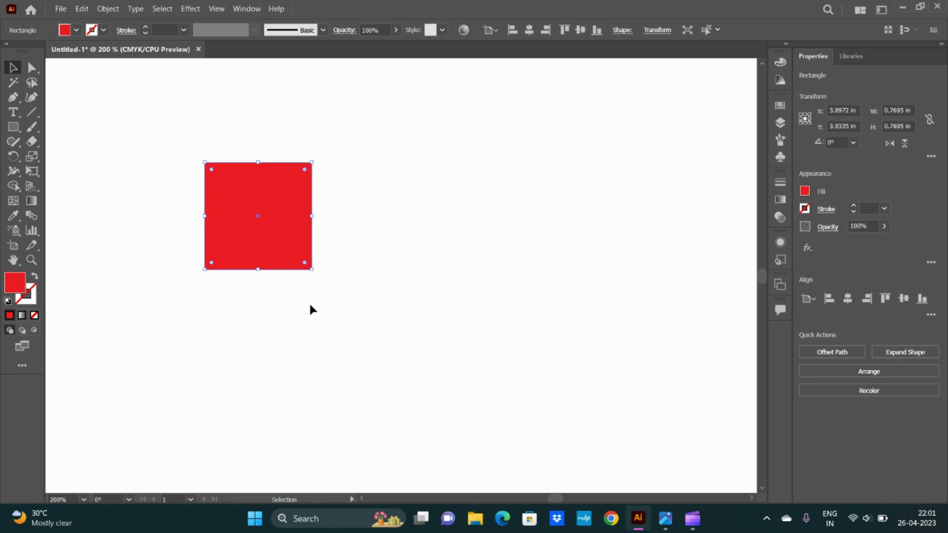
# Step: Duplicate the square below and to the right to form an L of three squares
pyautogui.moveTo(279, 231); pyautogui.dragTo(282, 339)
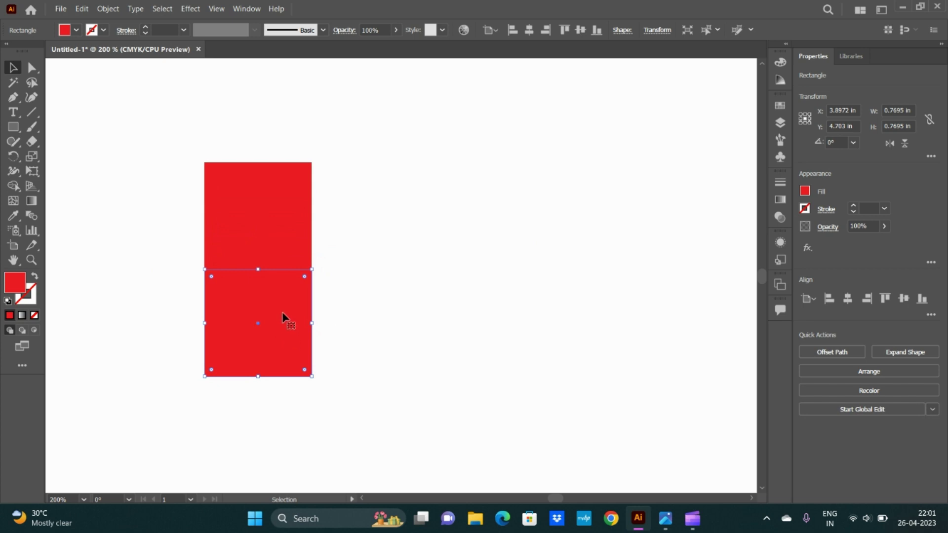
pyautogui.moveTo(282, 313); pyautogui.dragTo(385, 316)
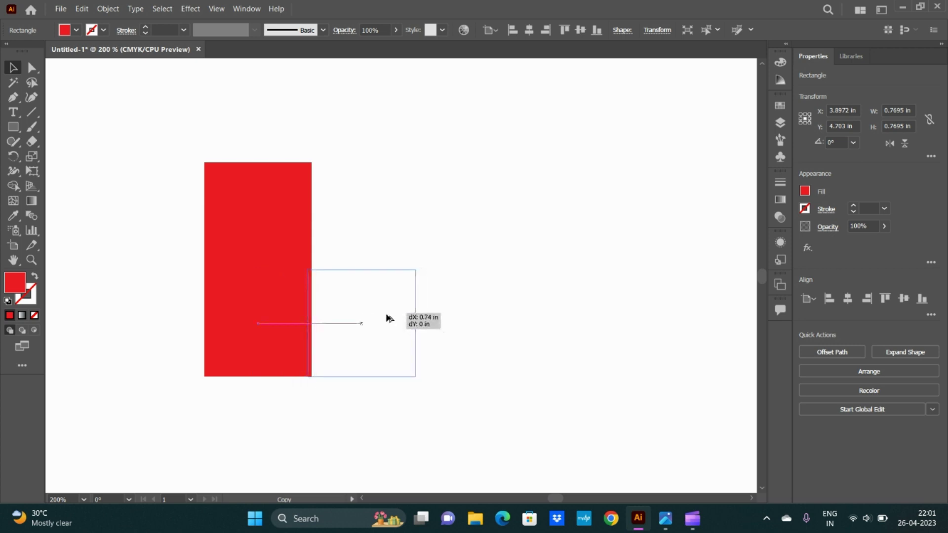
pyautogui.moveTo(386, 318); pyautogui.dragTo(392, 317)
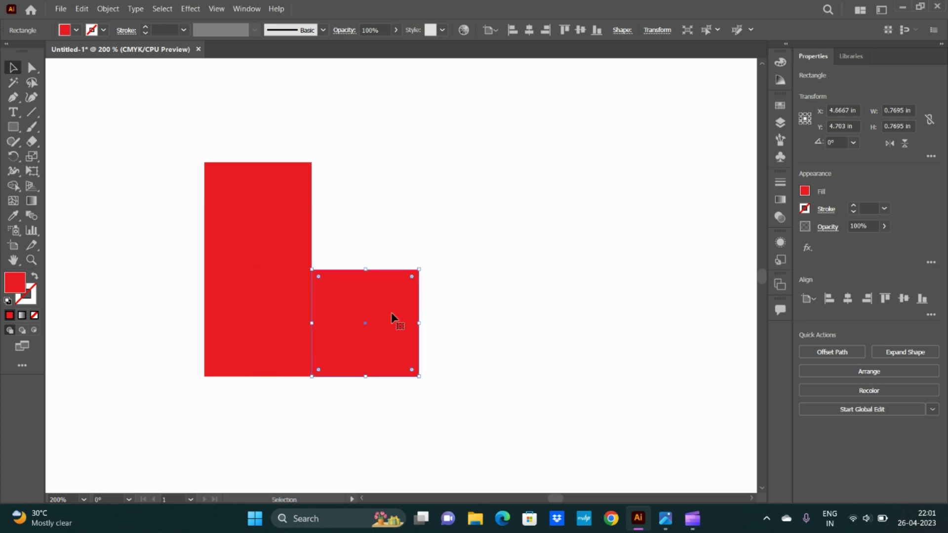
pyautogui.click(514, 370)
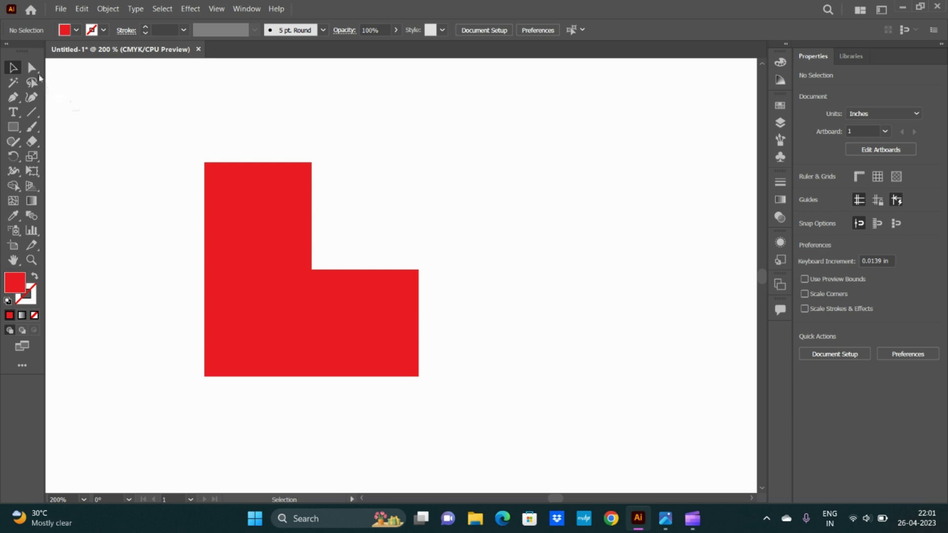
# Step: Give all three squares a green fill and a yellow 1 pt stroke
pyautogui.moveTo(129, 131); pyautogui.dragTo(465, 404)
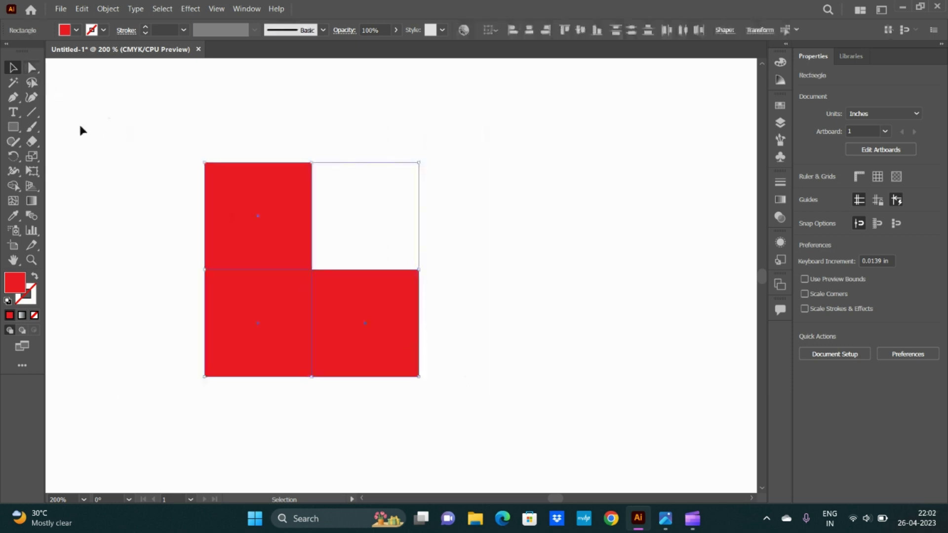
pyautogui.click(66, 32)
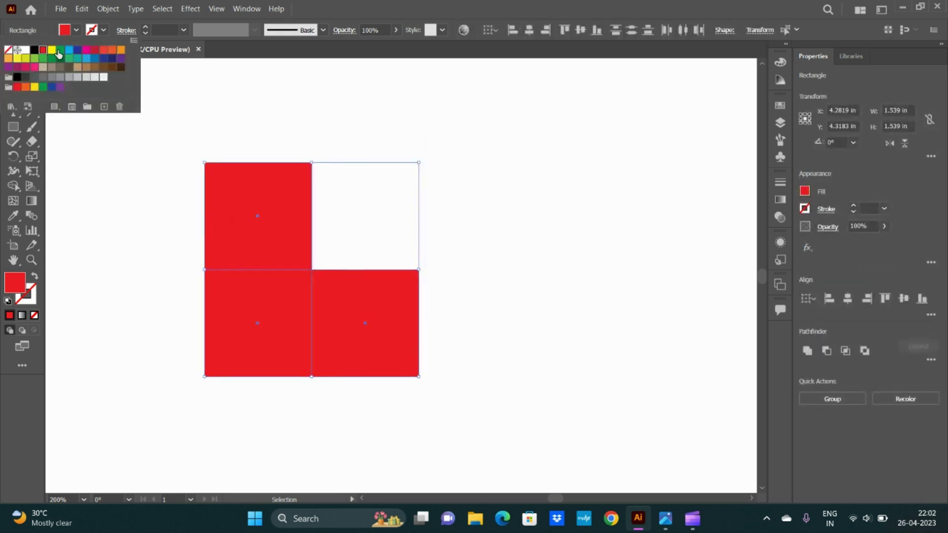
pyautogui.click(60, 51)
pyautogui.click(192, 394)
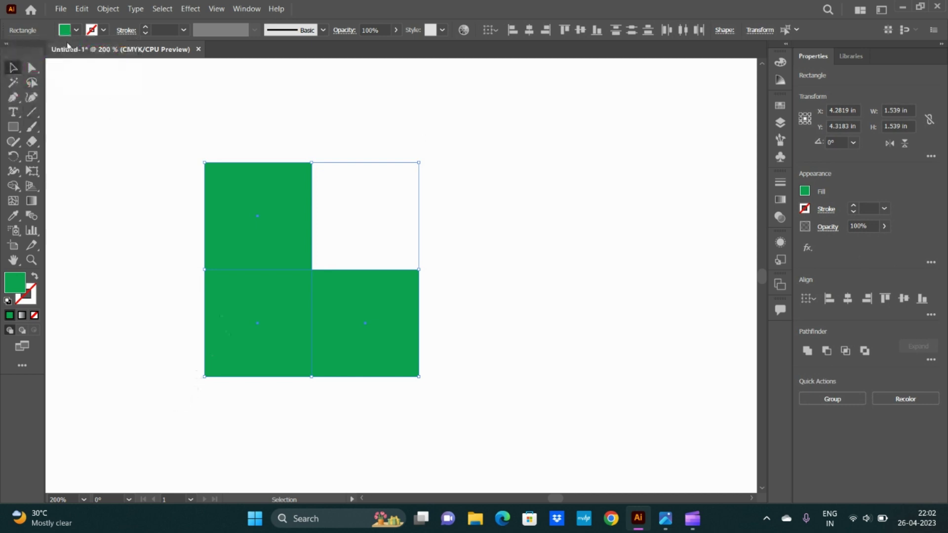
pyautogui.click(104, 30)
pyautogui.click(52, 55)
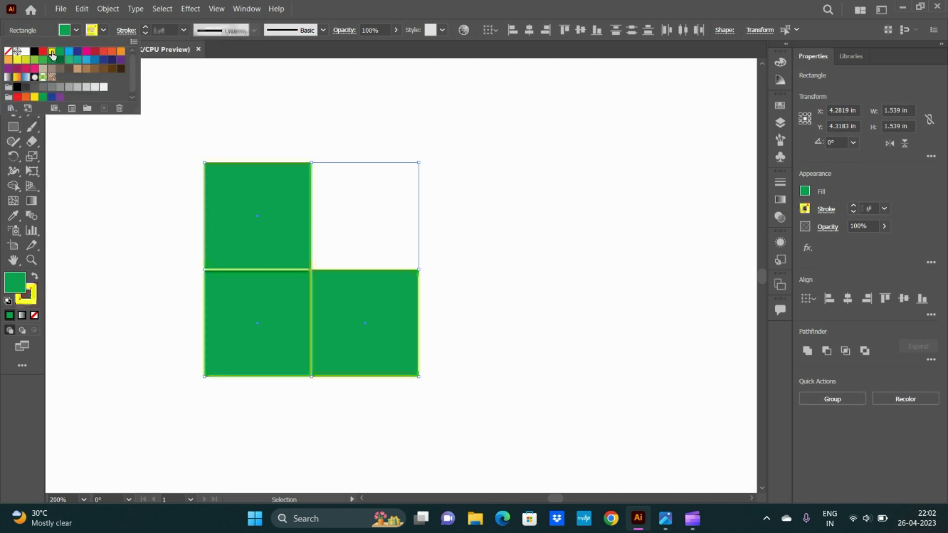
pyautogui.click(487, 290)
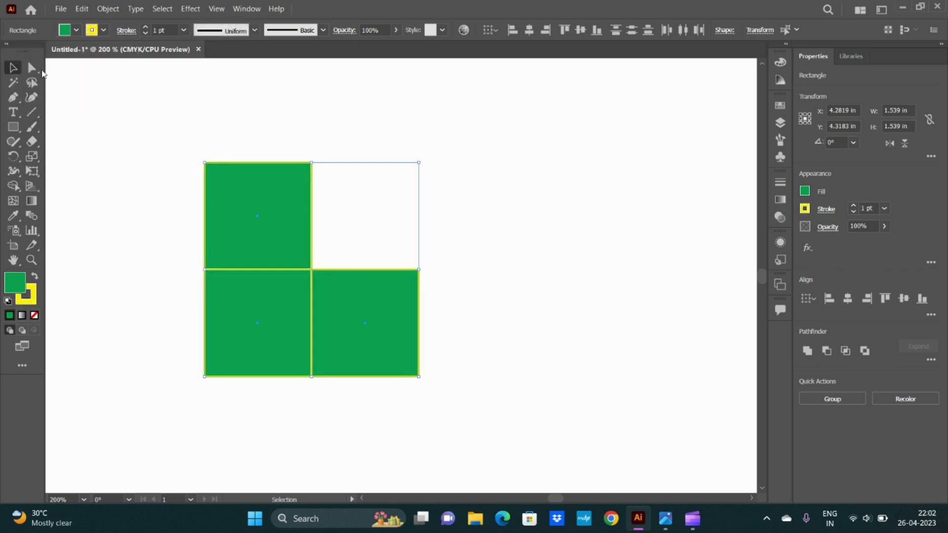
pyautogui.click(32, 68)
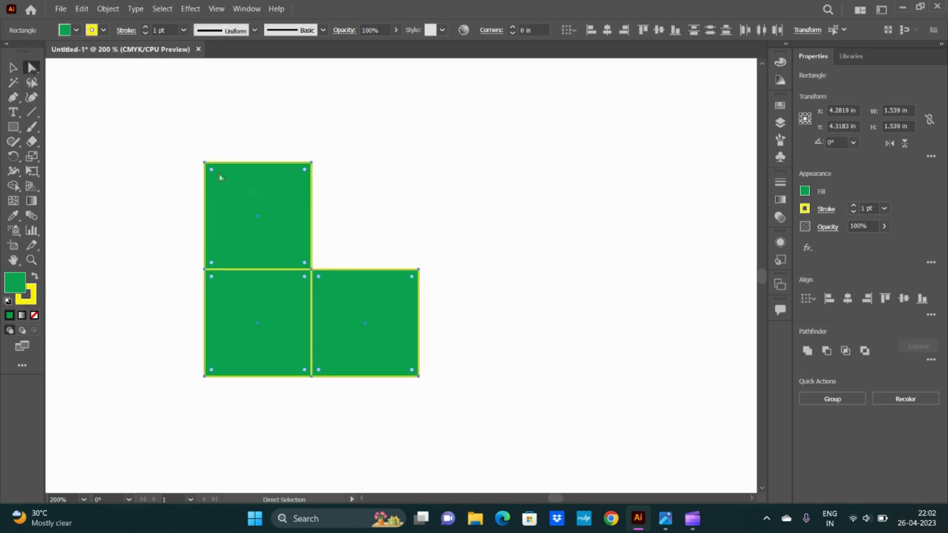
# Step: Slant the top square into a lid and skew the right square into a side face meeting it
pyautogui.moveTo(182, 149); pyautogui.dragTo(350, 206)
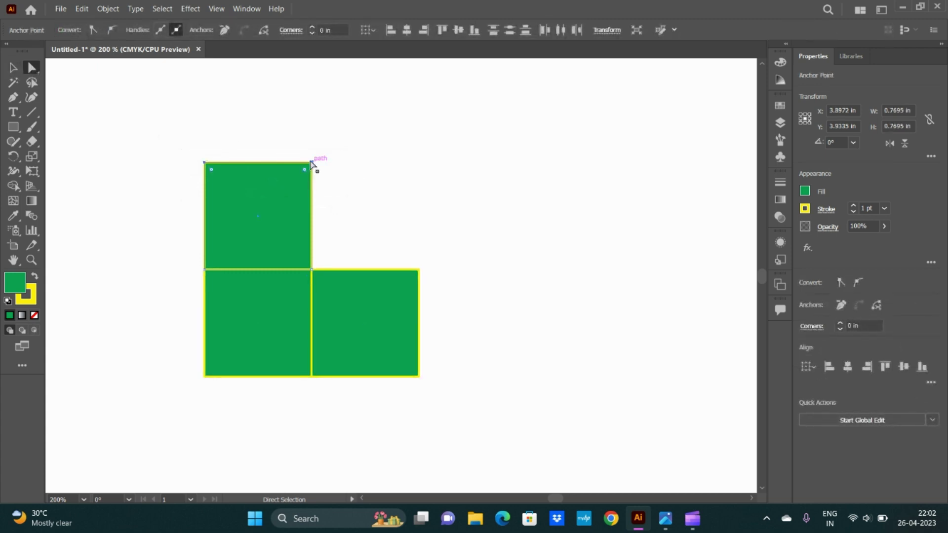
pyautogui.moveTo(311, 164); pyautogui.dragTo(344, 254)
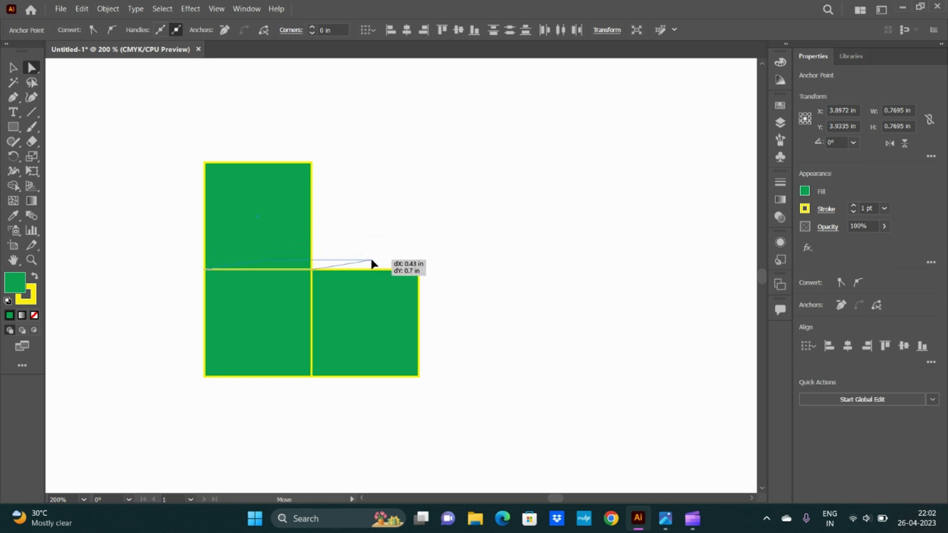
pyautogui.moveTo(345, 253)
pyautogui.mouseDown()
pyautogui.moveTo(372, 260)
pyautogui.moveTo(421, 404)
pyautogui.mouseUp()
pyautogui.moveTo(419, 270); pyautogui.dragTo(372, 264)
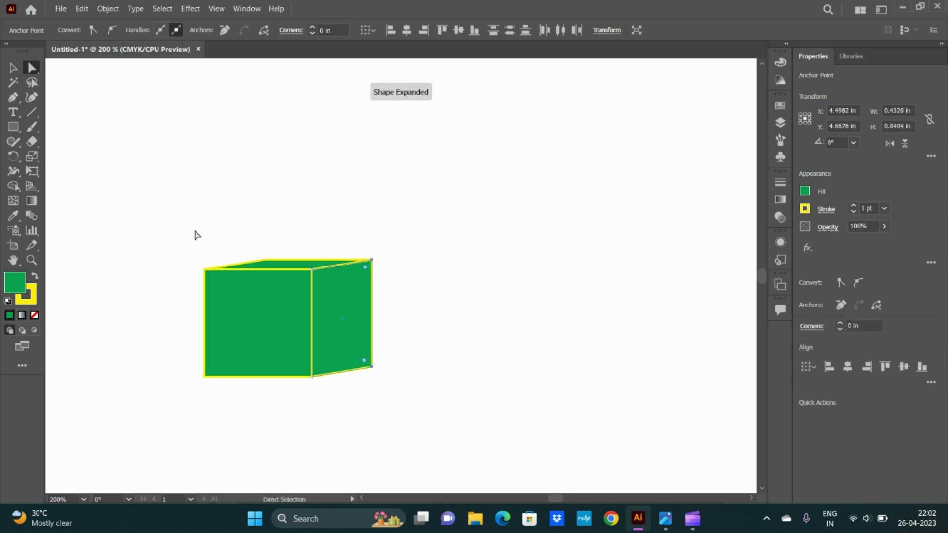
pyautogui.hotkey('ctrl', 'z')
pyautogui.hotkey('ctrl', 'z')
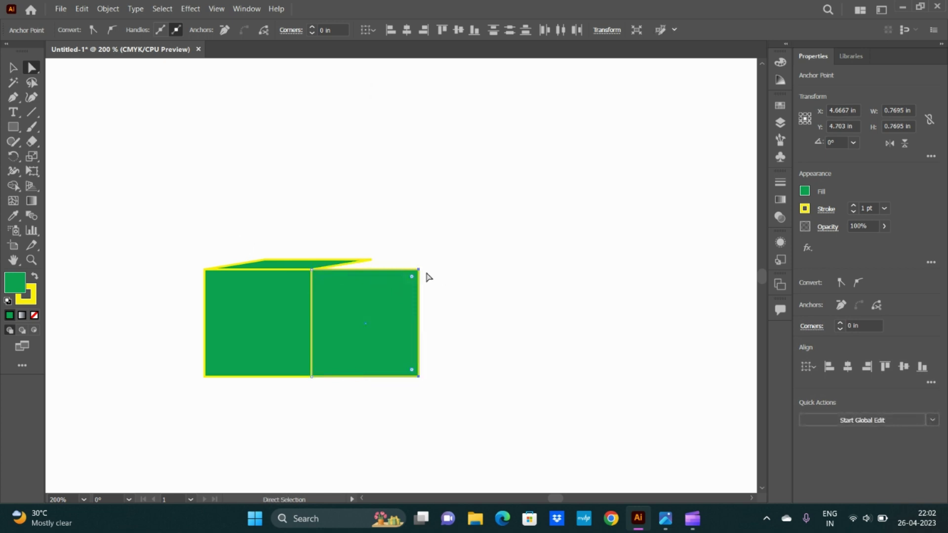
pyautogui.moveTo(419, 269); pyautogui.dragTo(372, 265)
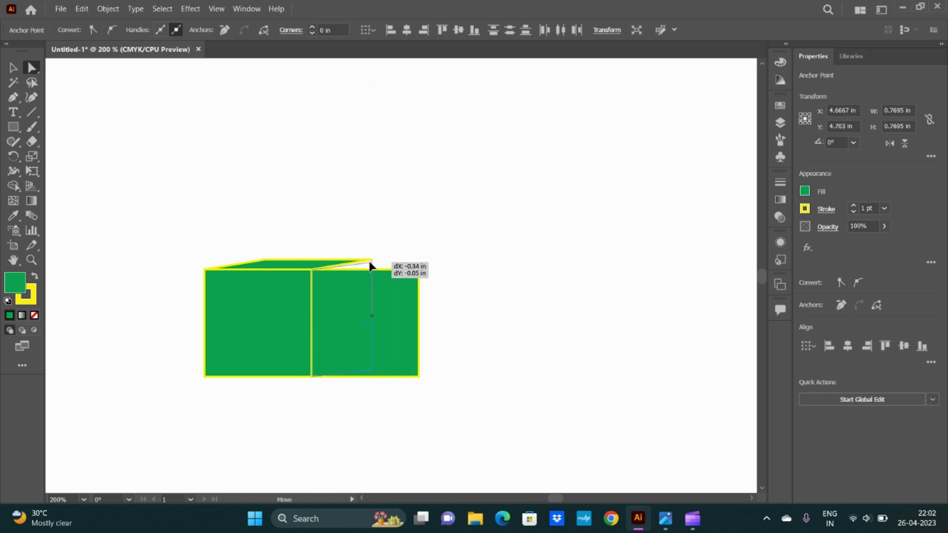
pyautogui.moveTo(371, 266); pyautogui.dragTo(373, 263)
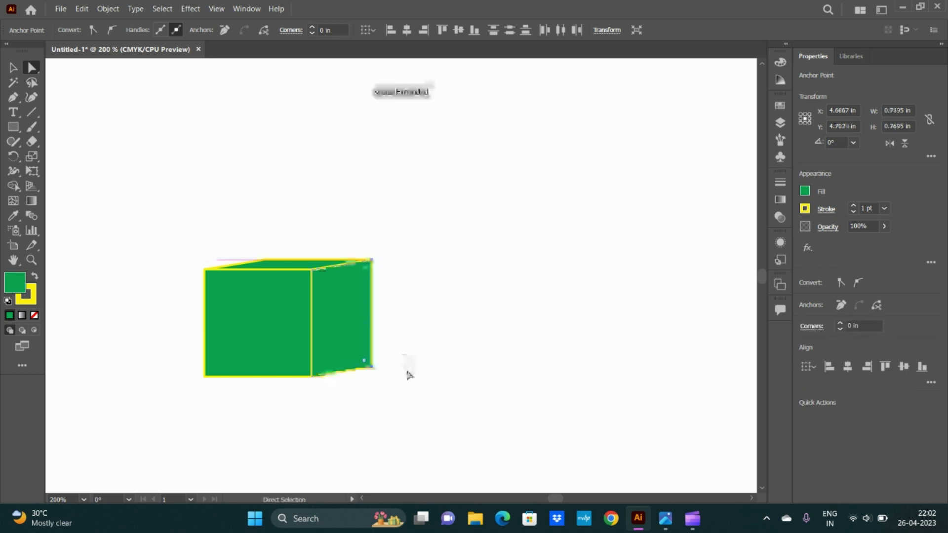
# Step: Lower the cube's top edge and raise it back to full height
pyautogui.moveTo(132, 210); pyautogui.dragTo(426, 445)
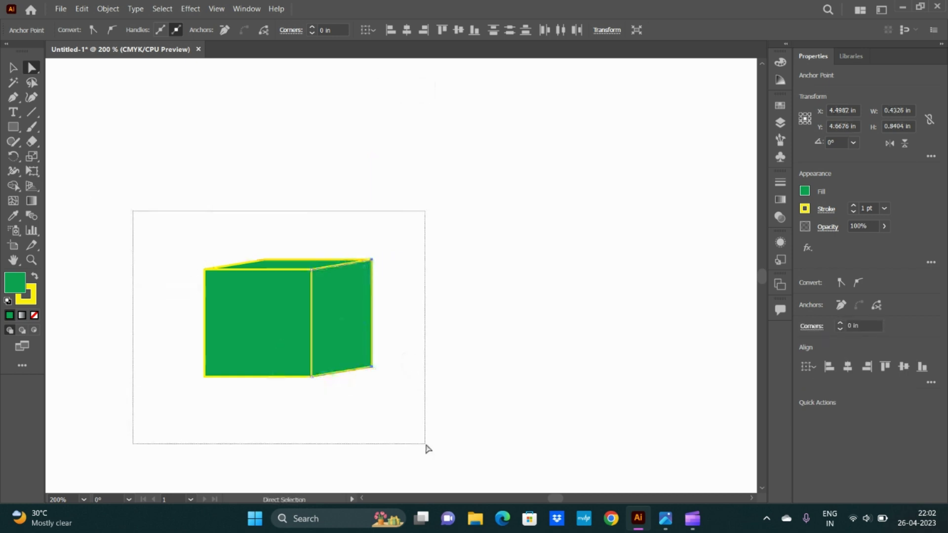
pyautogui.moveTo(260, 317)
pyautogui.mouseDown()
pyautogui.moveTo(381, 299)
pyautogui.moveTo(351, 244)
pyautogui.moveTo(336, 295)
pyautogui.mouseUp()
pyautogui.moveTo(254, 216); pyautogui.dragTo(481, 280)
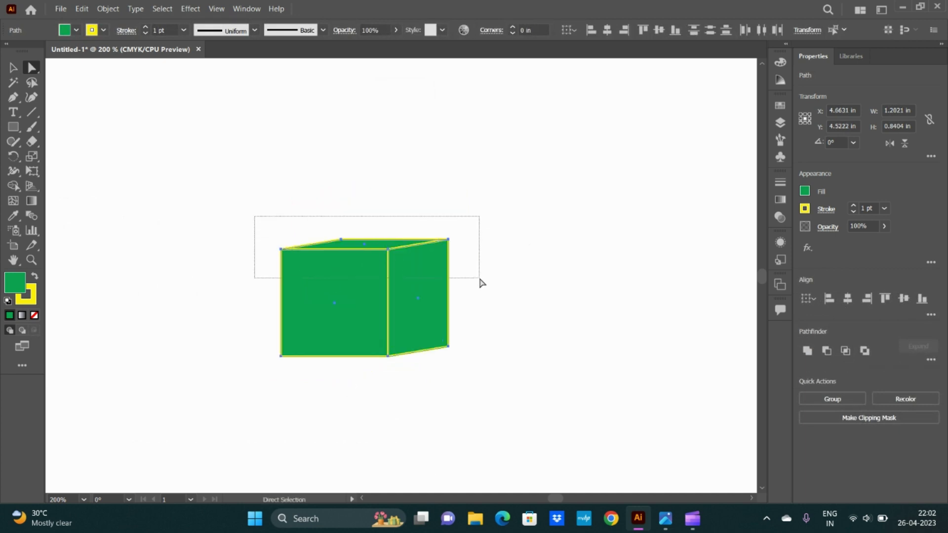
pyautogui.moveTo(391, 252); pyautogui.dragTo(390, 252)
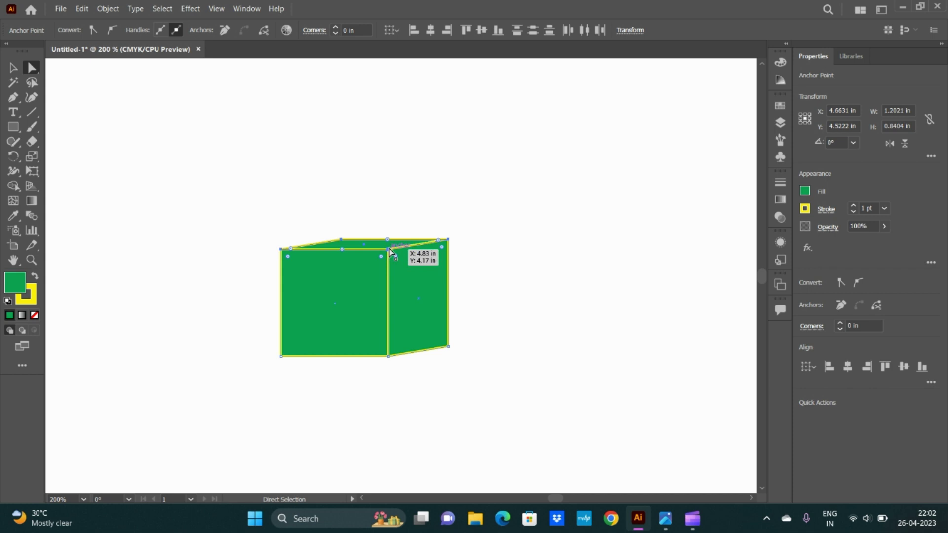
pyautogui.moveTo(388, 249); pyautogui.dragTo(393, 307)
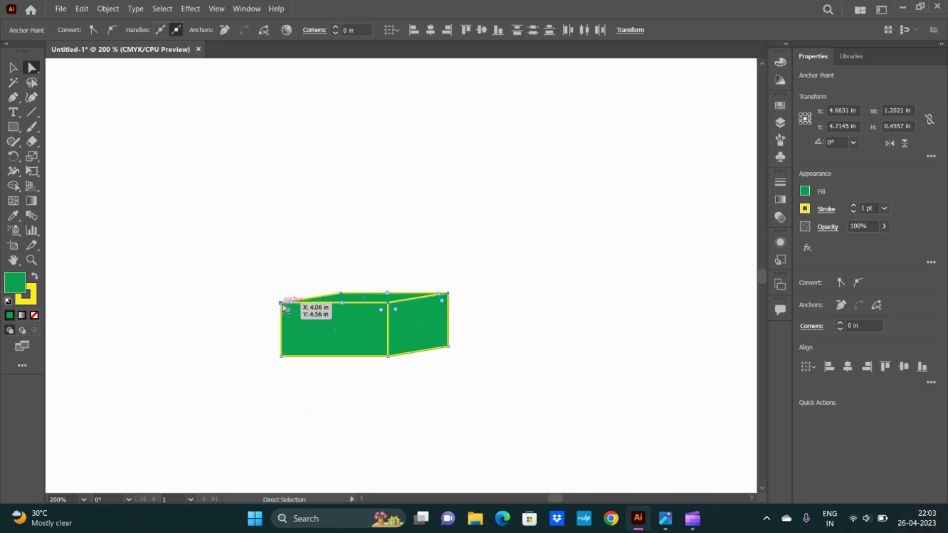
pyautogui.moveTo(289, 303)
pyautogui.mouseDown()
pyautogui.moveTo(396, 224)
pyautogui.moveTo(175, 180)
pyautogui.moveTo(461, 156)
pyautogui.moveTo(599, 203)
pyautogui.moveTo(187, 164)
pyautogui.moveTo(307, 178)
pyautogui.moveTo(613, 251)
pyautogui.moveTo(218, 205)
pyautogui.moveTo(413, 161)
pyautogui.moveTo(216, 140)
pyautogui.moveTo(322, 132)
pyautogui.moveTo(263, 134)
pyautogui.moveTo(288, 137)
pyautogui.moveTo(277, 140)
pyautogui.moveTo(277, 190)
pyautogui.moveTo(283, 157)
pyautogui.moveTo(274, 157)
pyautogui.moveTo(290, 252)
pyautogui.moveTo(281, 290)
pyautogui.moveTo(282, 236)
pyautogui.mouseUp()
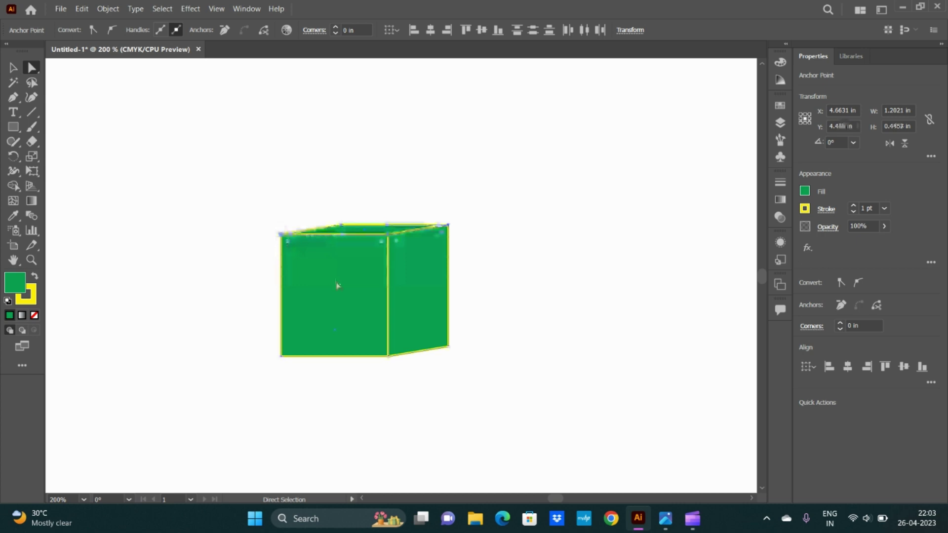
pyautogui.moveTo(338, 285); pyautogui.dragTo(600, 268)
# Step: Undo the stray face copy and duplicate the whole cube to its right
pyautogui.hotkey('ctrl', 'z')
pyautogui.moveTo(240, 184); pyautogui.dragTo(499, 401)
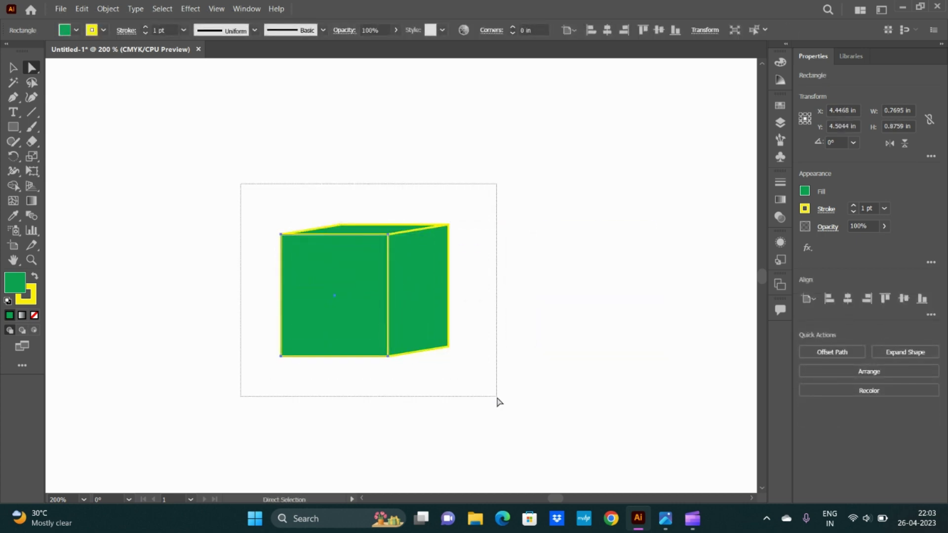
pyautogui.moveTo(345, 326); pyautogui.dragTo(570, 324)
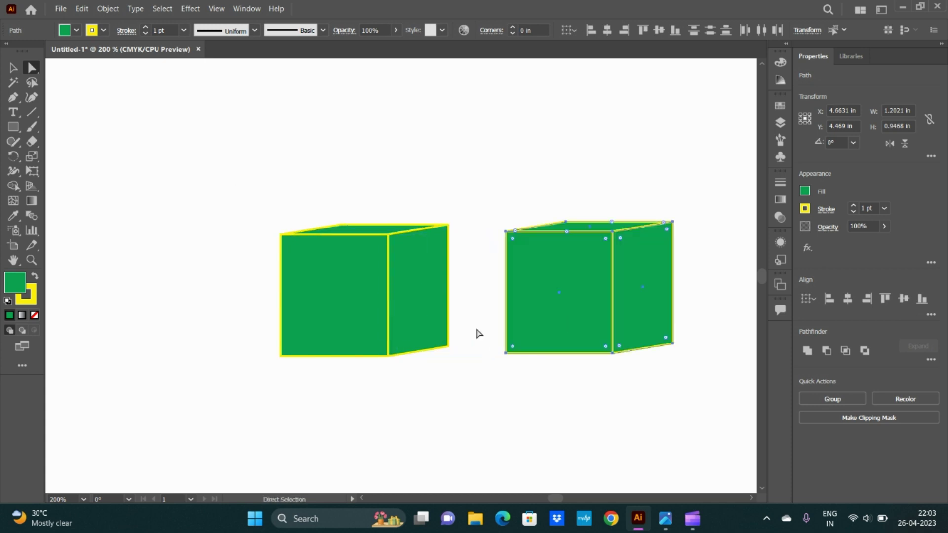
# Step: Flatten the duplicate cube into a thin lid by lowering its top anchors
pyautogui.moveTo(476, 161)
pyautogui.mouseDown()
pyautogui.moveTo(628, 269)
pyautogui.moveTo(680, 270)
pyautogui.mouseUp()
pyautogui.moveTo(491, 184); pyautogui.dragTo(676, 286)
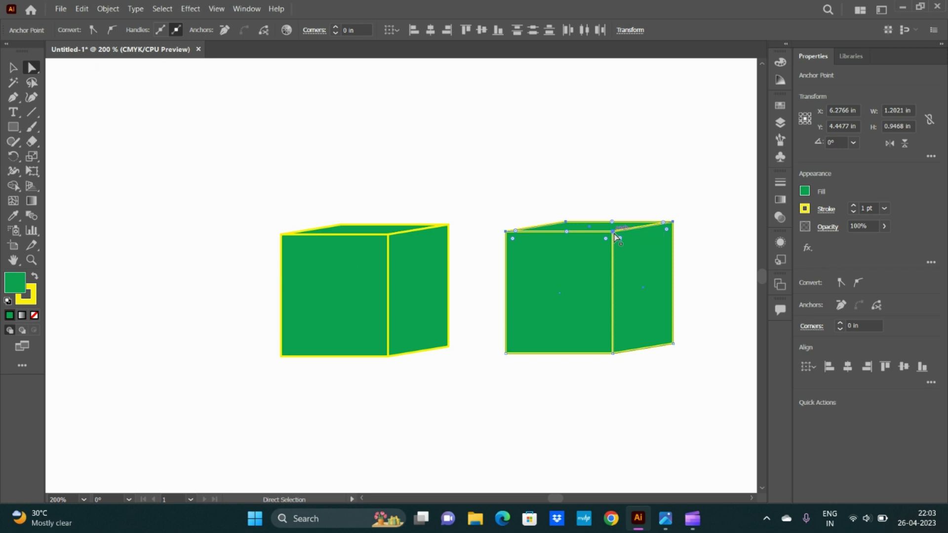
pyautogui.moveTo(614, 233)
pyautogui.mouseDown()
pyautogui.moveTo(613, 242)
pyautogui.moveTo(612, 233)
pyautogui.mouseUp()
pyautogui.moveTo(489, 211); pyautogui.dragTo(694, 301)
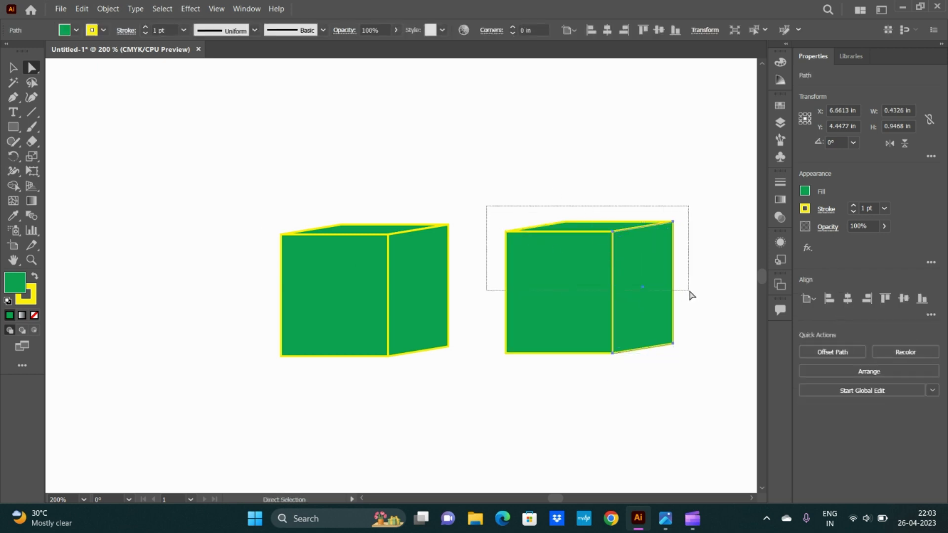
pyautogui.moveTo(613, 236); pyautogui.dragTo(610, 326)
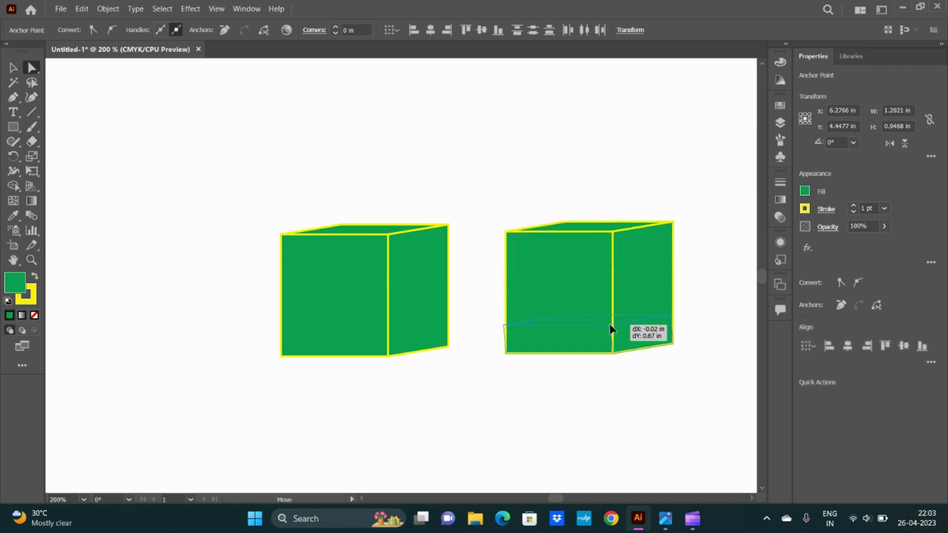
pyautogui.moveTo(609, 324); pyautogui.dragTo(610, 325)
# Step: Fill the flat lid red and move it up to the cube's top level
pyautogui.moveTo(498, 299); pyautogui.dragTo(683, 384)
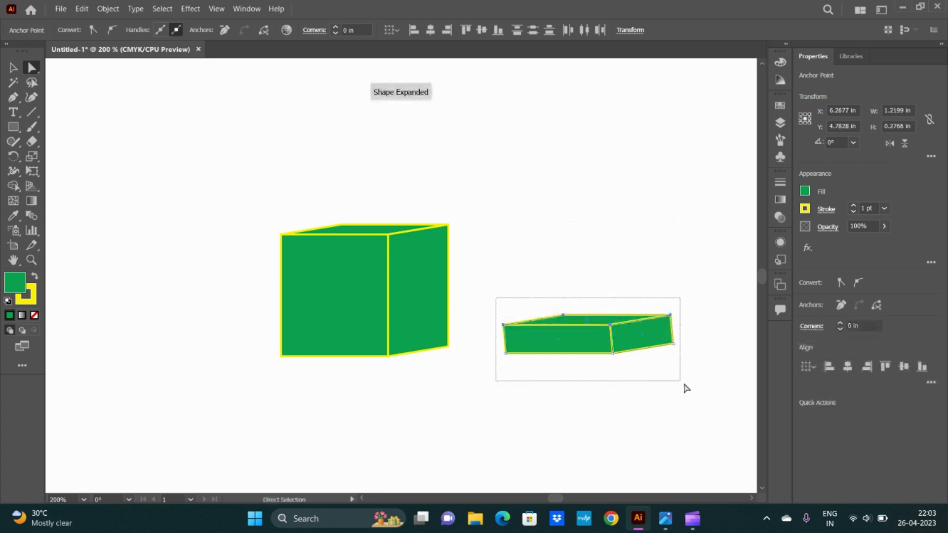
pyautogui.click(76, 31)
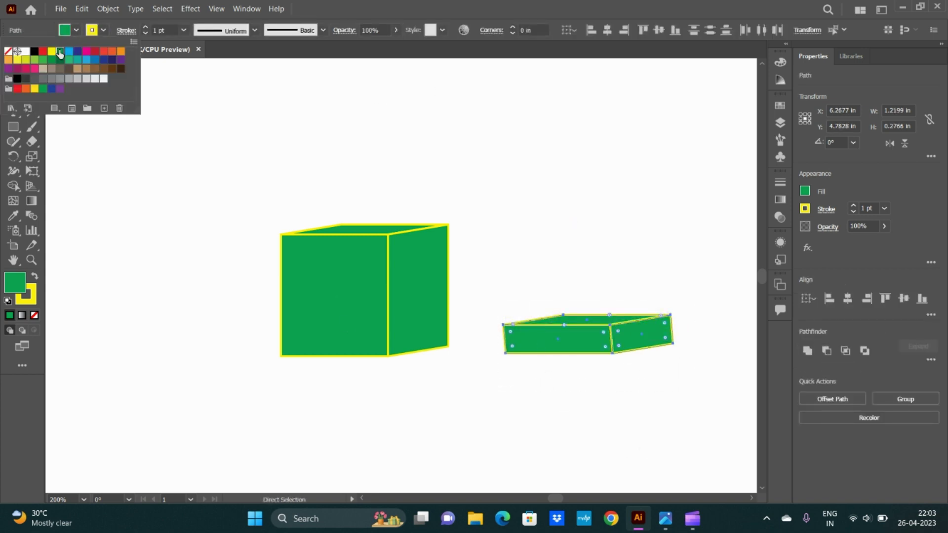
pyautogui.click(43, 51)
pyautogui.click(499, 280)
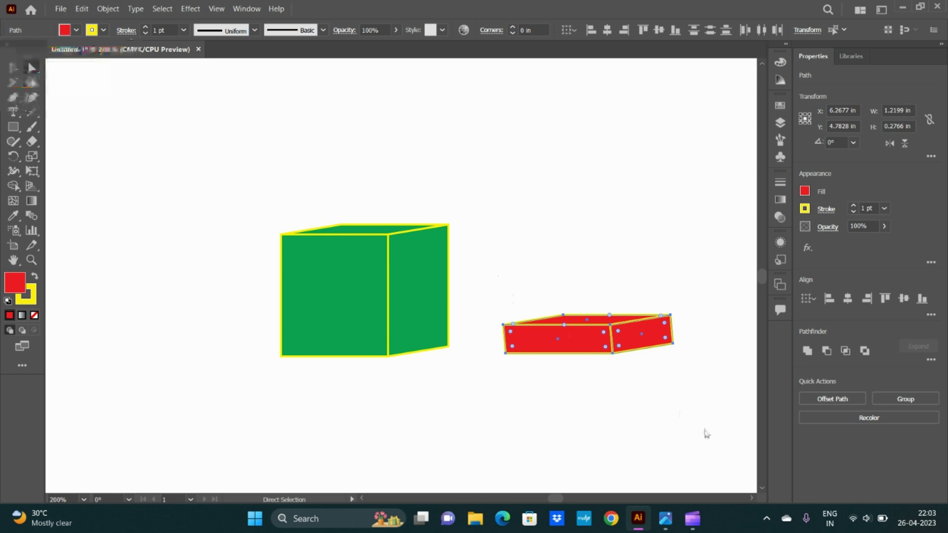
pyautogui.moveTo(474, 280); pyautogui.dragTo(667, 400)
pyautogui.moveTo(579, 350); pyautogui.dragTo(408, 211)
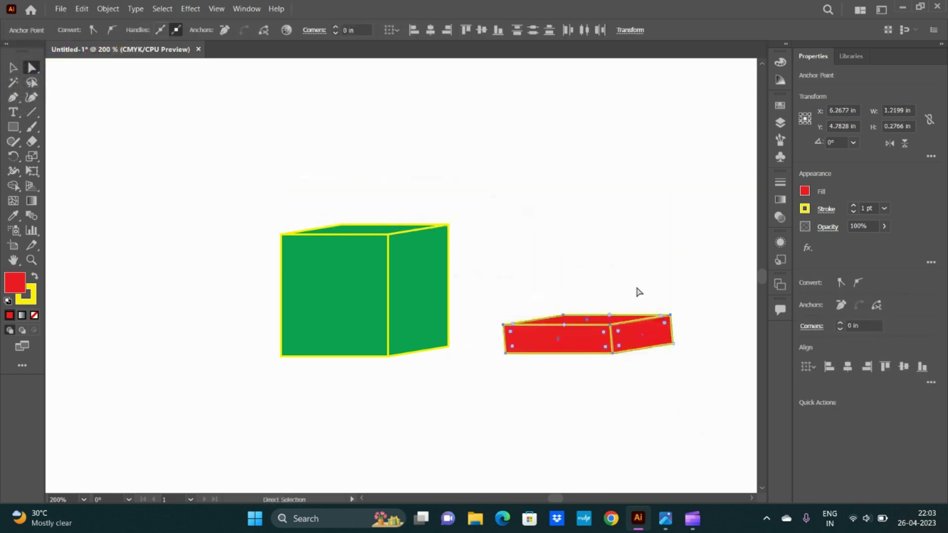
pyautogui.moveTo(499, 278); pyautogui.dragTo(705, 422)
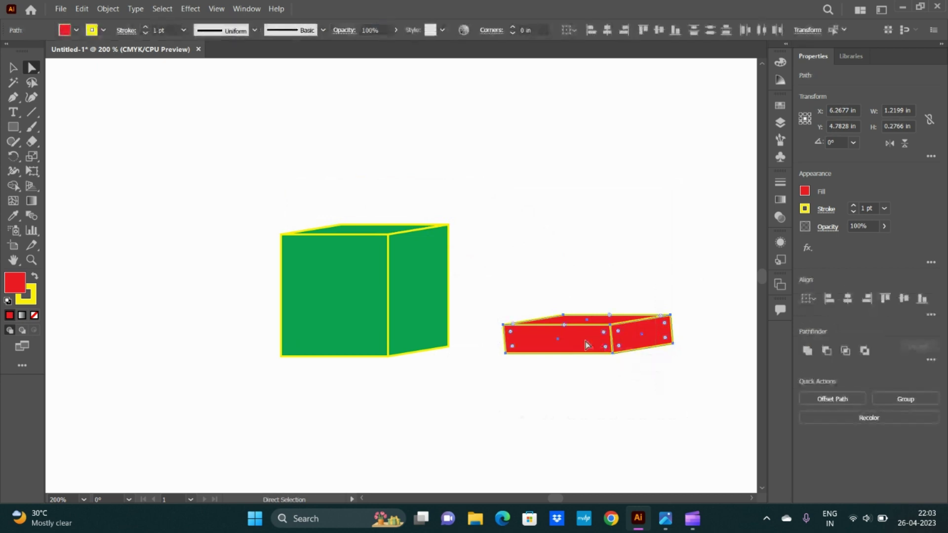
pyautogui.moveTo(583, 342)
pyautogui.mouseDown()
pyautogui.moveTo(572, 303)
pyautogui.moveTo(449, 210)
pyautogui.moveTo(377, 218)
pyautogui.moveTo(357, 230)
pyautogui.moveTo(435, 218)
pyautogui.moveTo(538, 226)
pyautogui.mouseUp()
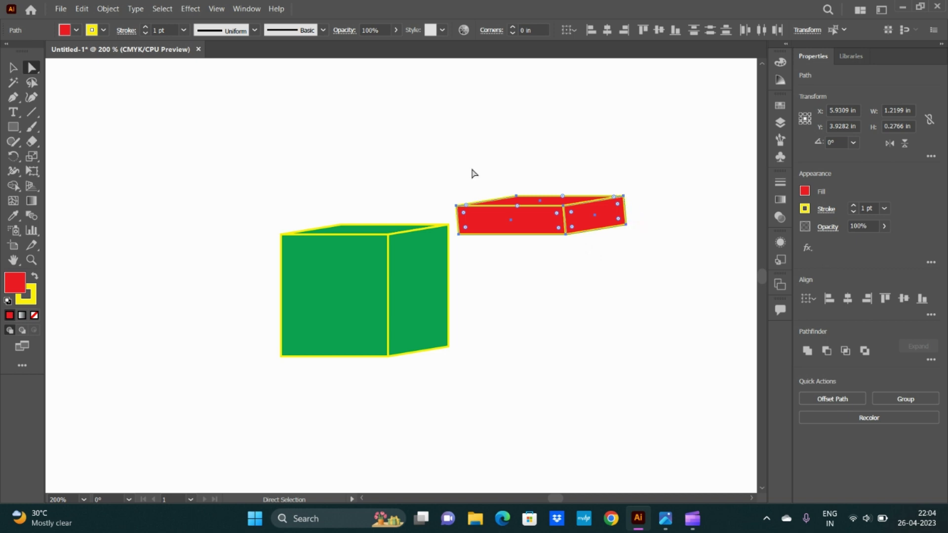
# Step: Widen the red lid slightly and seat it on top of the green cube
pyautogui.click(13, 70)
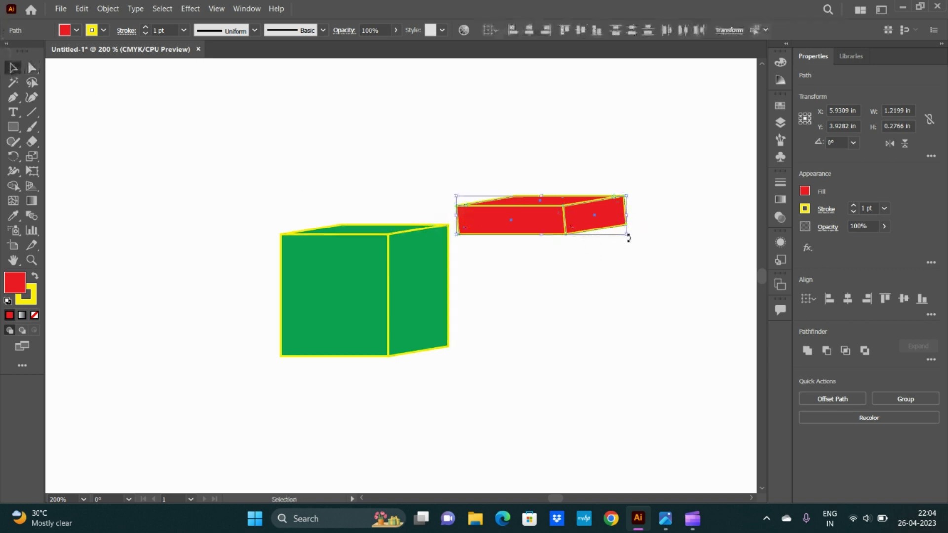
pyautogui.moveTo(626, 236)
pyautogui.mouseDown()
pyautogui.moveTo(643, 244)
pyautogui.moveTo(637, 238)
pyautogui.mouseUp()
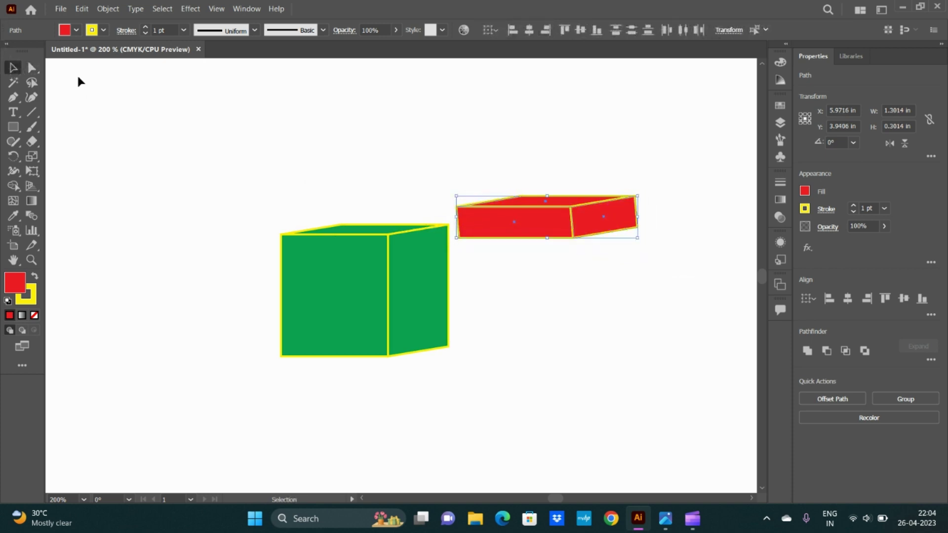
pyautogui.moveTo(437, 158); pyautogui.dragTo(644, 260)
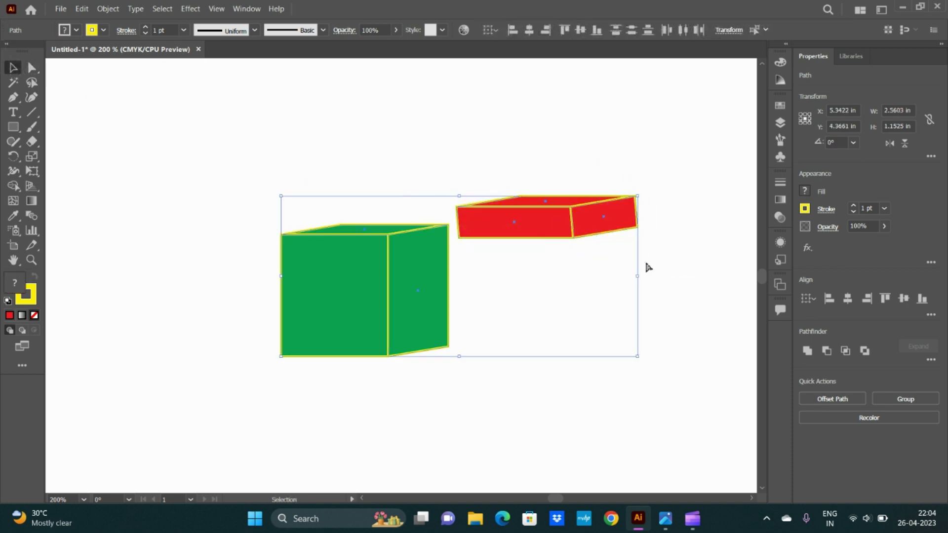
pyautogui.moveTo(634, 140); pyautogui.dragTo(476, 266)
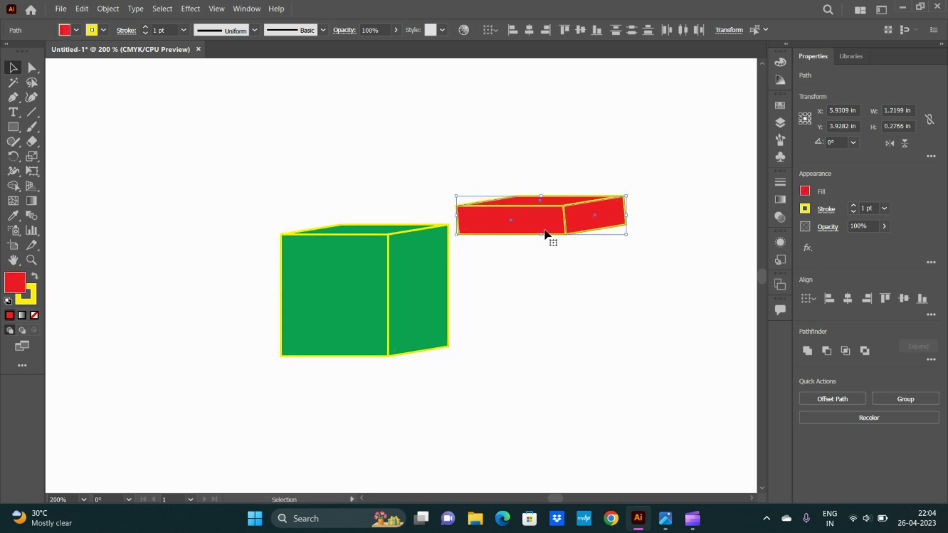
pyautogui.moveTo(547, 231)
pyautogui.mouseDown()
pyautogui.moveTo(521, 220)
pyautogui.moveTo(376, 247)
pyautogui.mouseUp()
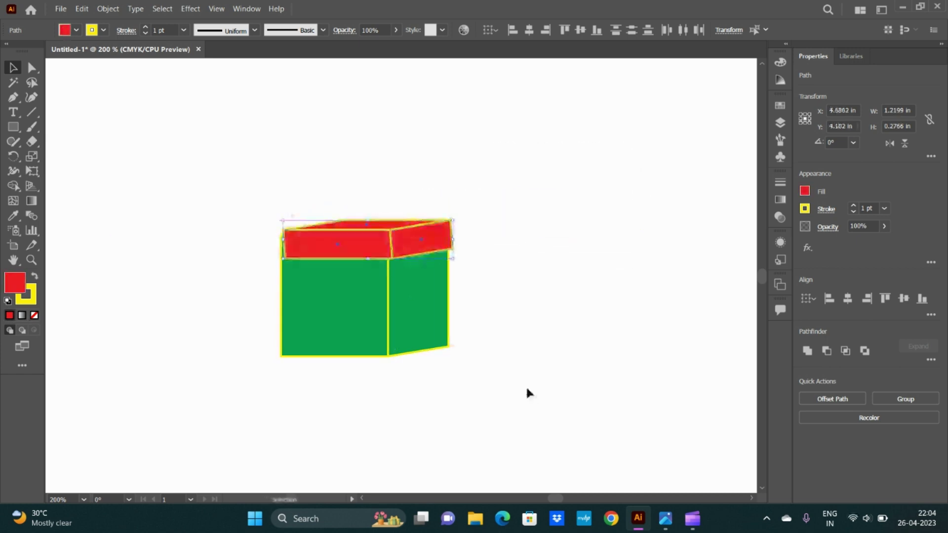
pyautogui.press('Left')
pyautogui.click(539, 388)
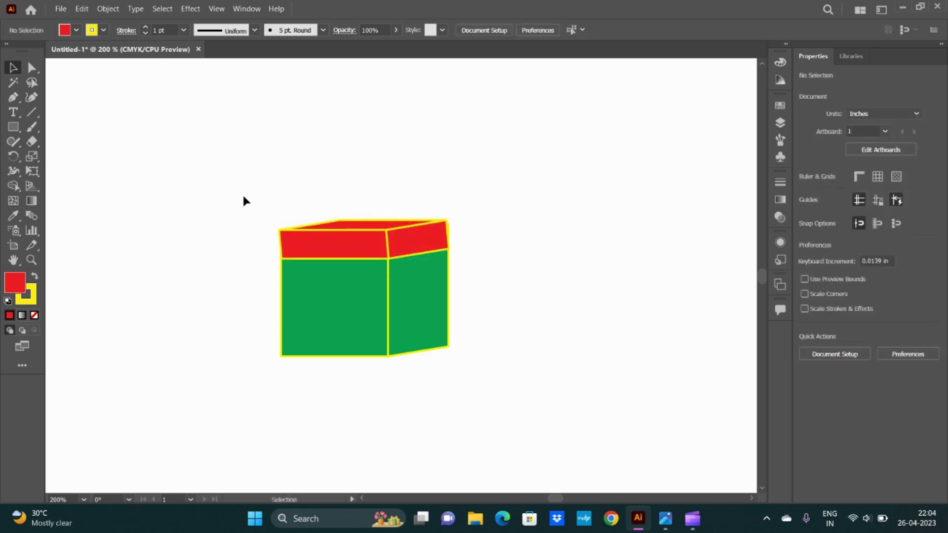
# Step: Shrink the box, undo a stray face move, and place the whole box at the upper right
pyautogui.moveTo(354, 341); pyautogui.dragTo(184, 240)
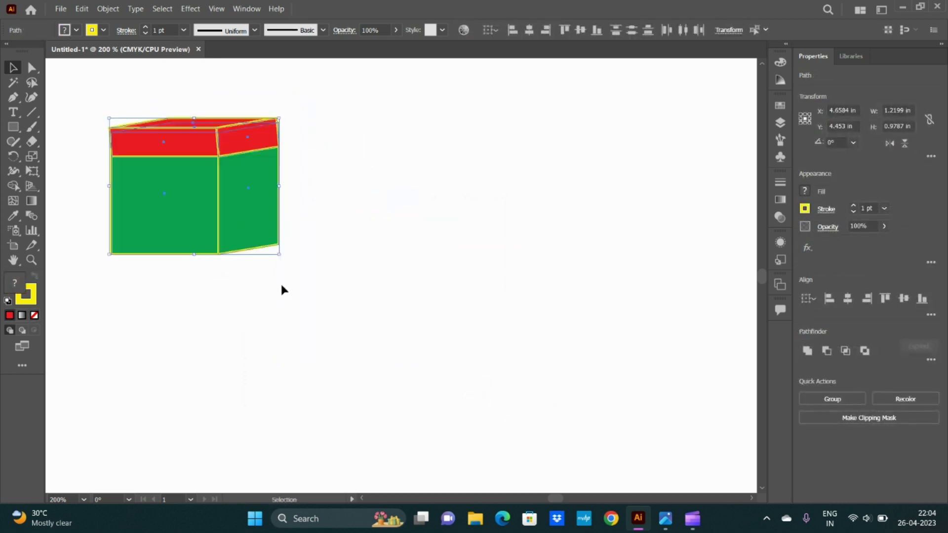
pyautogui.moveTo(279, 255); pyautogui.dragTo(225, 211)
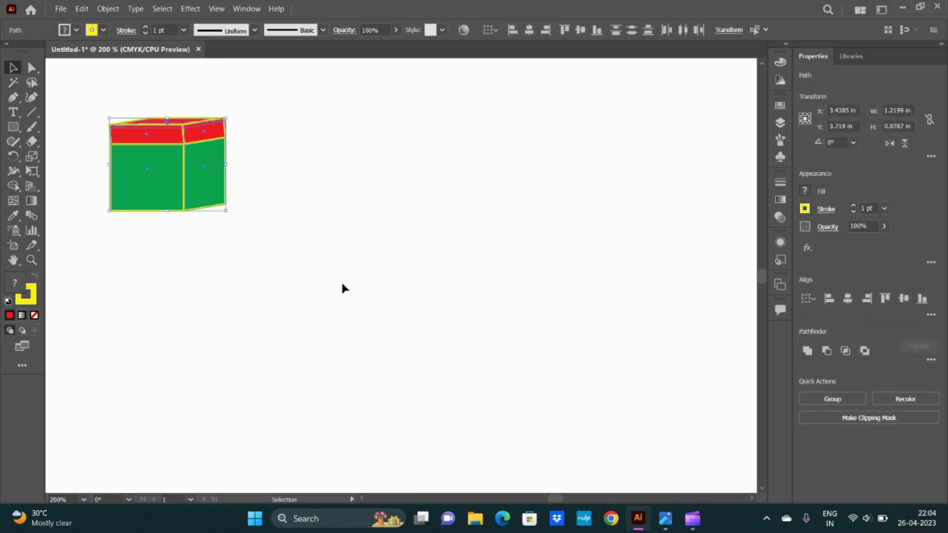
pyautogui.click(346, 321)
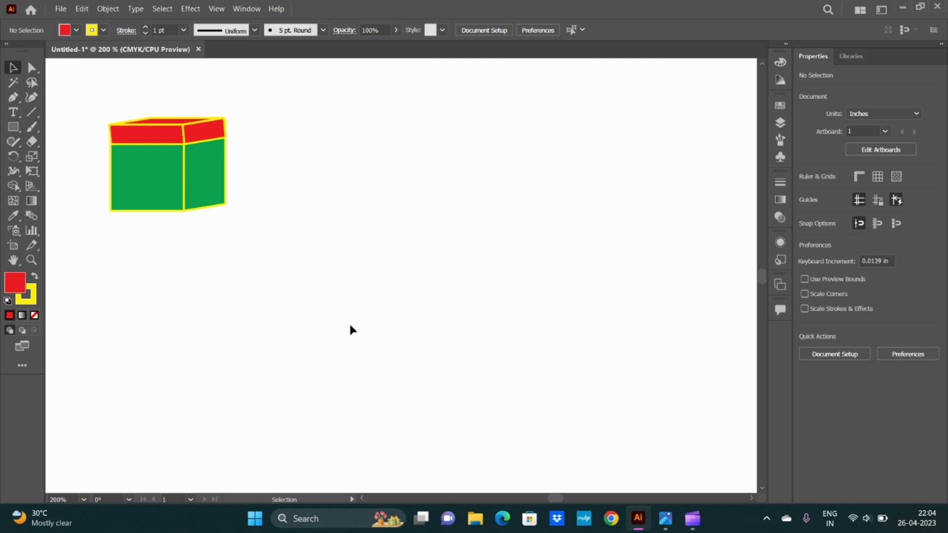
pyautogui.moveTo(169, 175); pyautogui.dragTo(273, 179)
pyautogui.hotkey('ctrl', 'z')
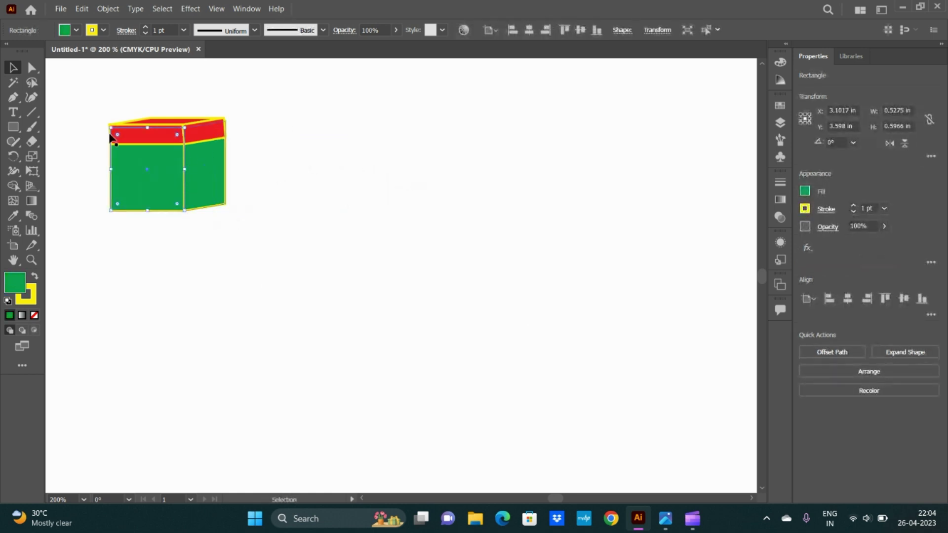
pyautogui.hotkey('ctrl', 'a')
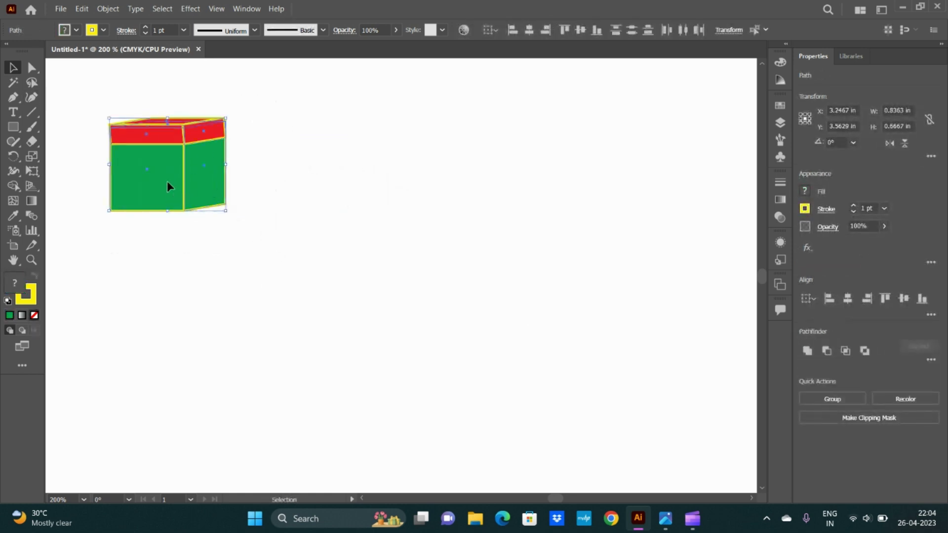
pyautogui.moveTo(168, 184)
pyautogui.mouseDown()
pyautogui.moveTo(682, 143)
pyautogui.moveTo(669, 141)
pyautogui.mouseUp()
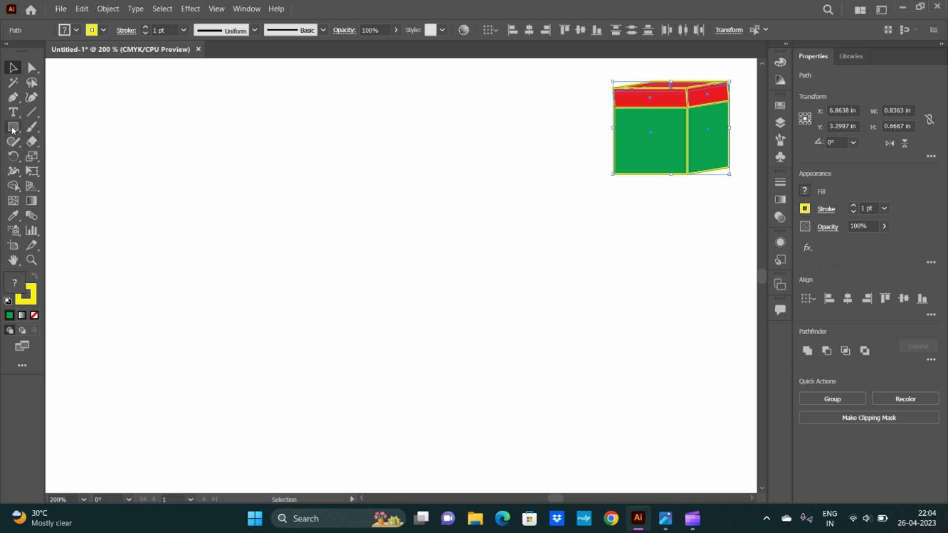
# Step: Marquee-select every piece of the box and drag it to the middle of the artboard
pyautogui.moveTo(14, 128); pyautogui.dragTo(75, 133)
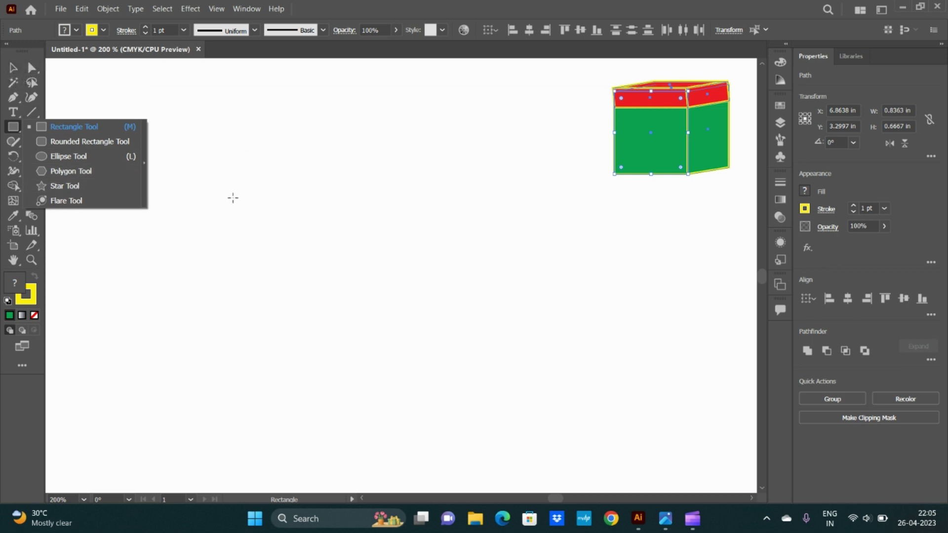
pyautogui.click(12, 68)
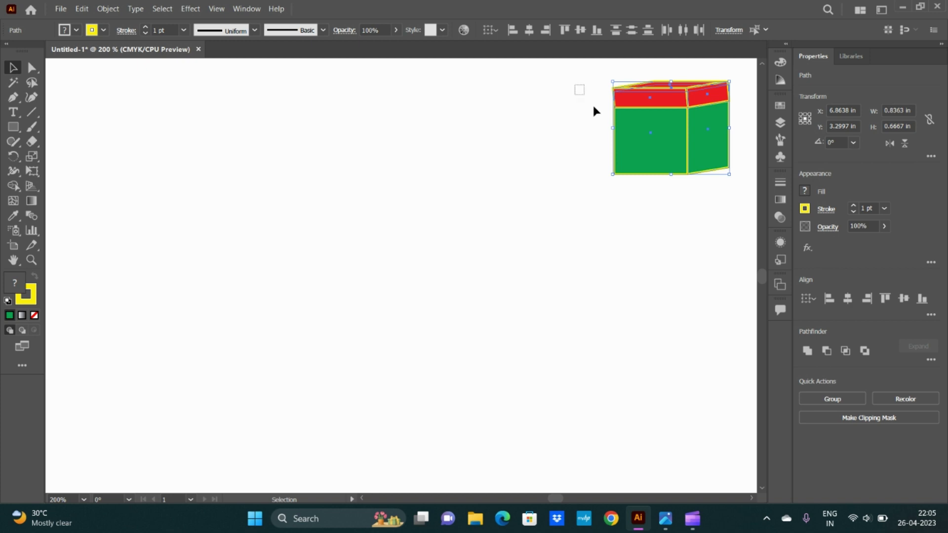
pyautogui.moveTo(575, 84); pyautogui.dragTo(732, 247)
pyautogui.moveTo(622, 169)
pyautogui.mouseDown()
pyautogui.moveTo(481, 235)
pyautogui.moveTo(410, 230)
pyautogui.mouseUp()
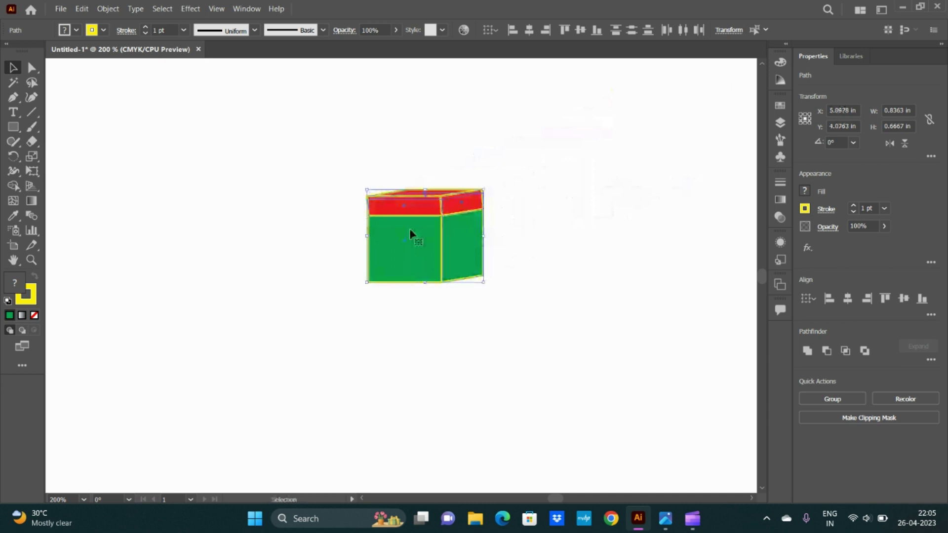
# Step: Save the document as 'selection tool' in Adobe Illustrator (*.AI) format with default Illustrator options
pyautogui.click(65, 10)
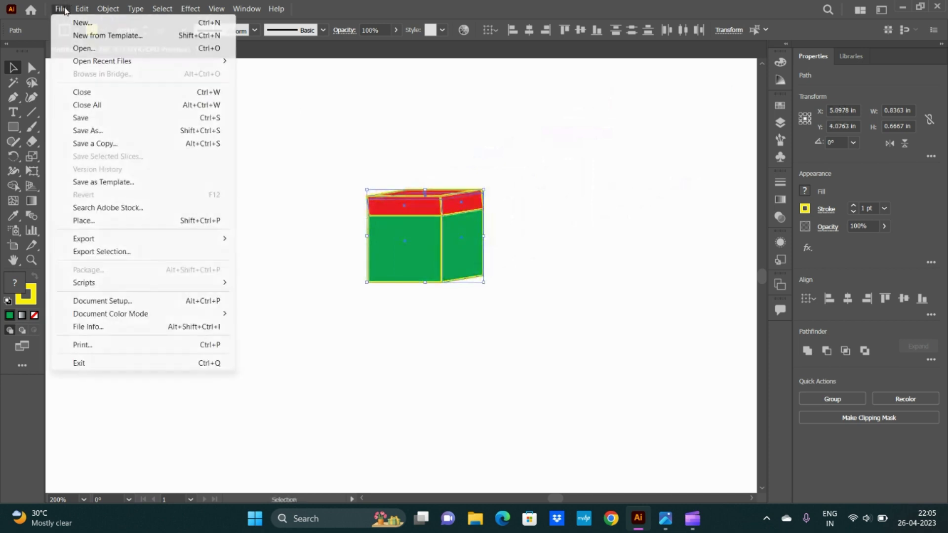
pyautogui.click(73, 130)
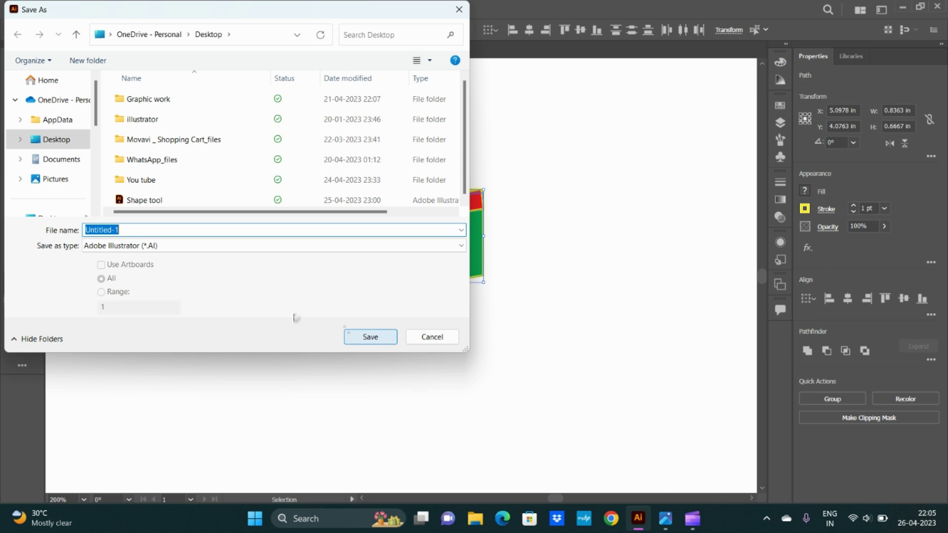
pyautogui.click(445, 246)
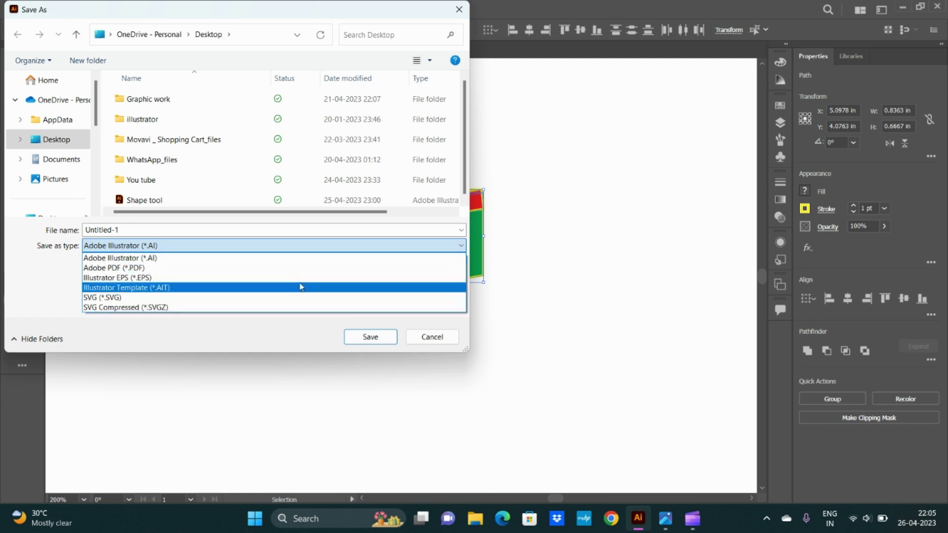
pyautogui.click(118, 258)
pyautogui.click(119, 229)
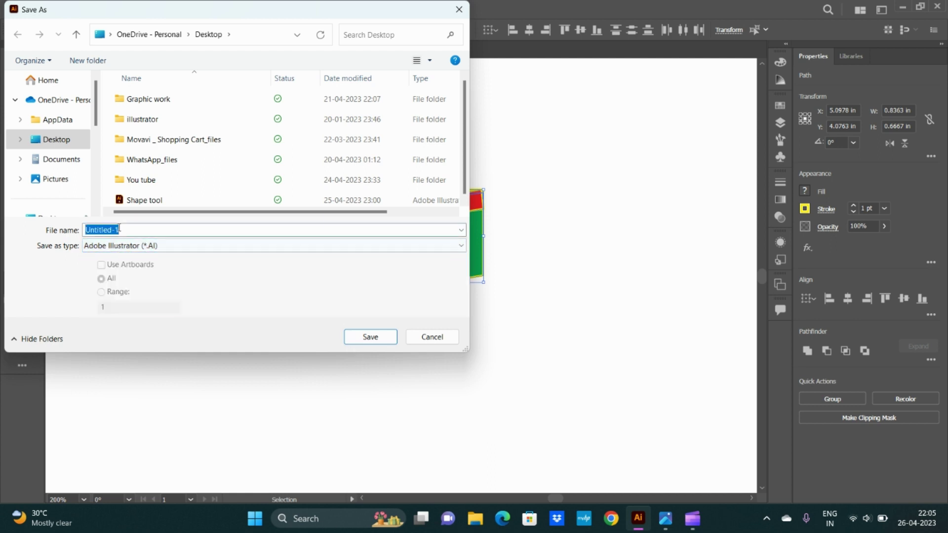
pyautogui.press('BackSpace')
pyautogui.write('se')
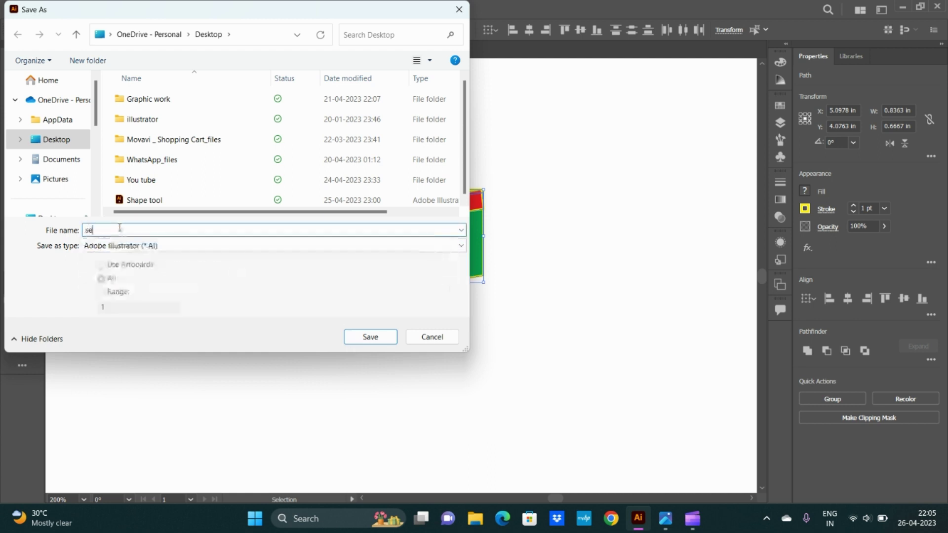
pyautogui.write('lection')
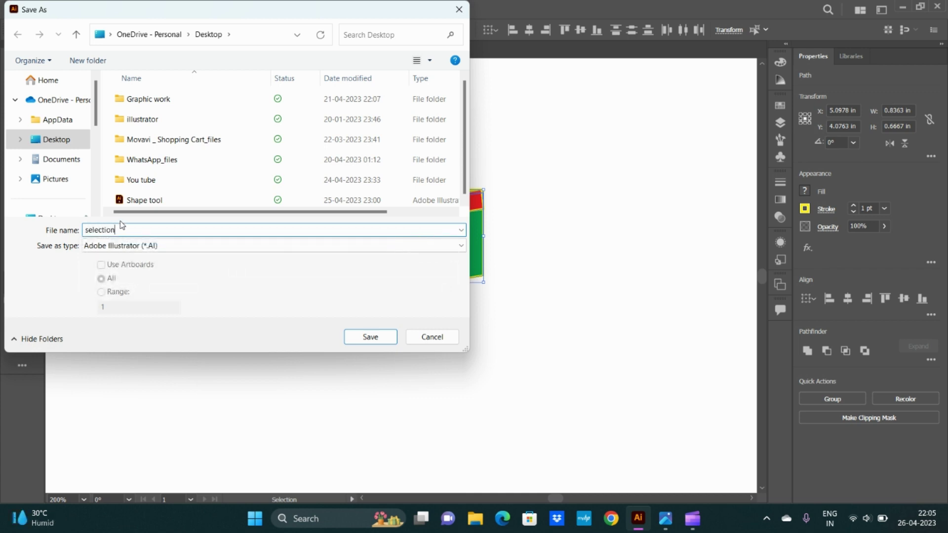
pyautogui.write(' tool')
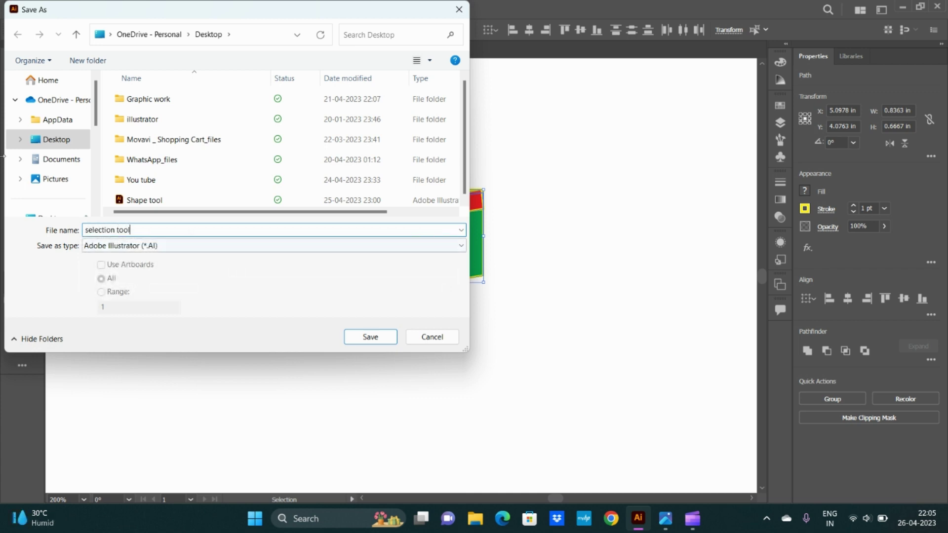
pyautogui.click(368, 338)
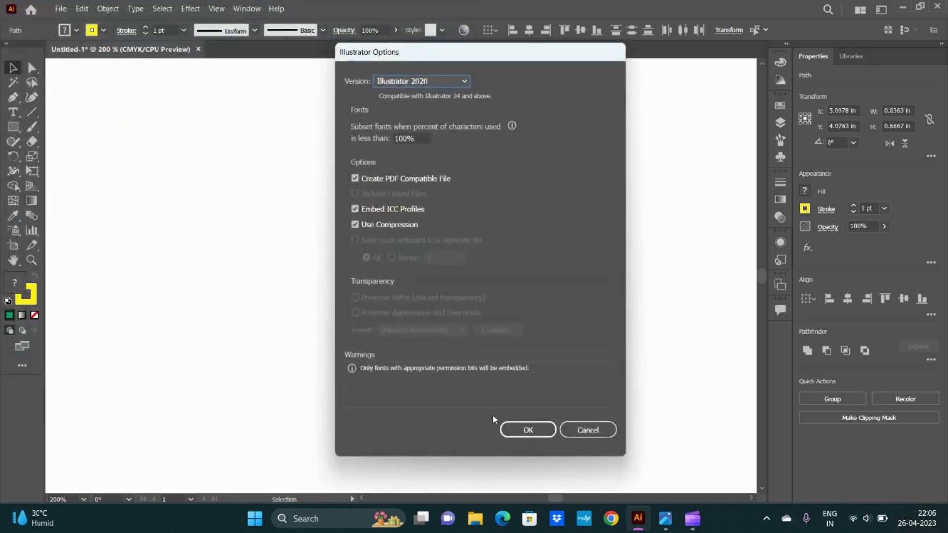
pyautogui.click(511, 431)
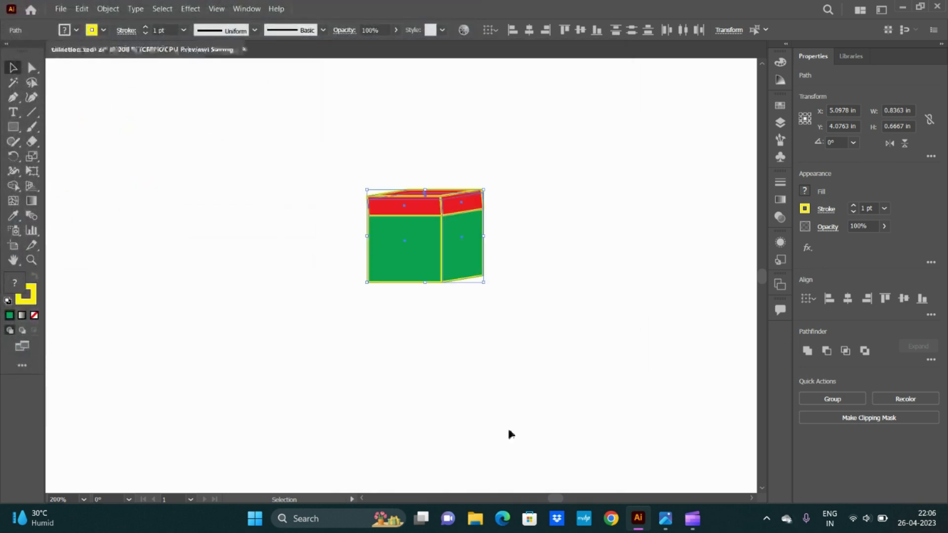
# Step: Export the drawing as a JPEG (*.JPG) through Export As
pyautogui.click(60, 9)
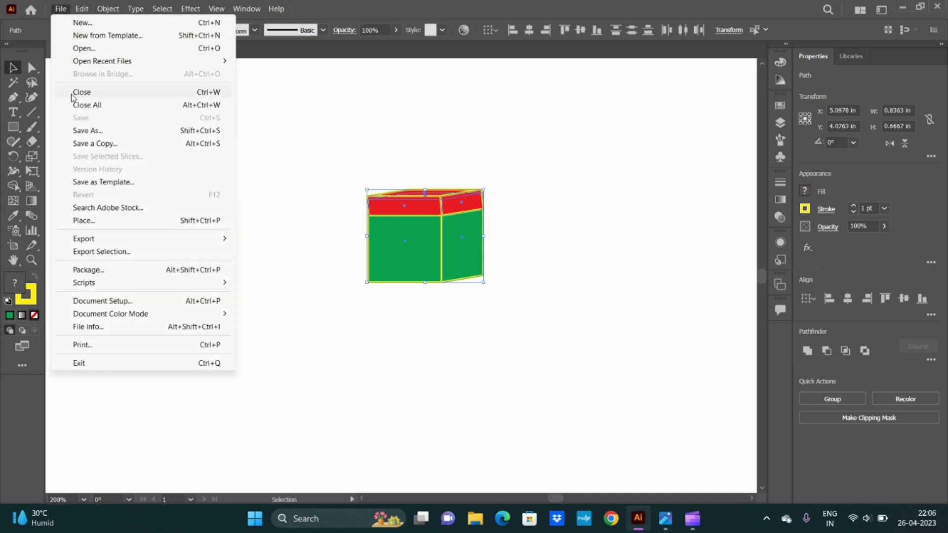
pyautogui.moveTo(84, 238)
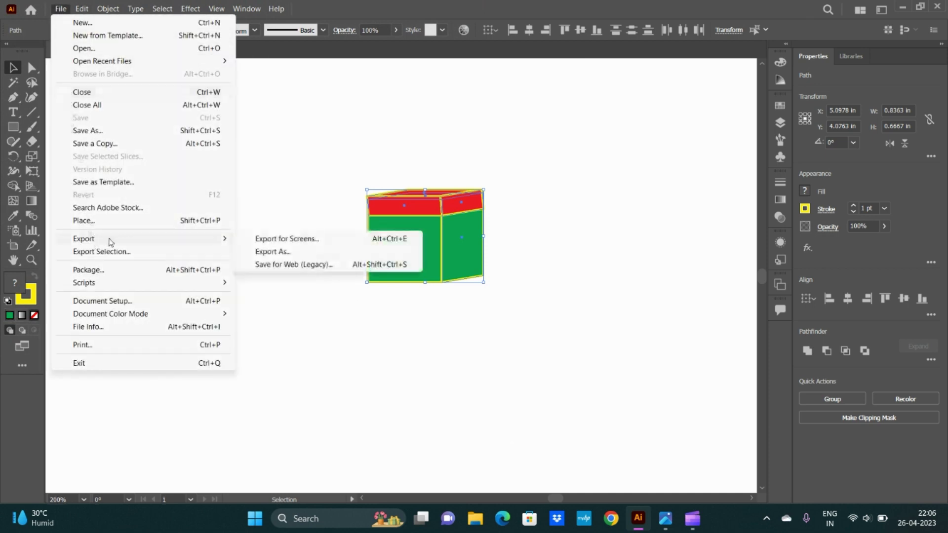
pyautogui.click(271, 252)
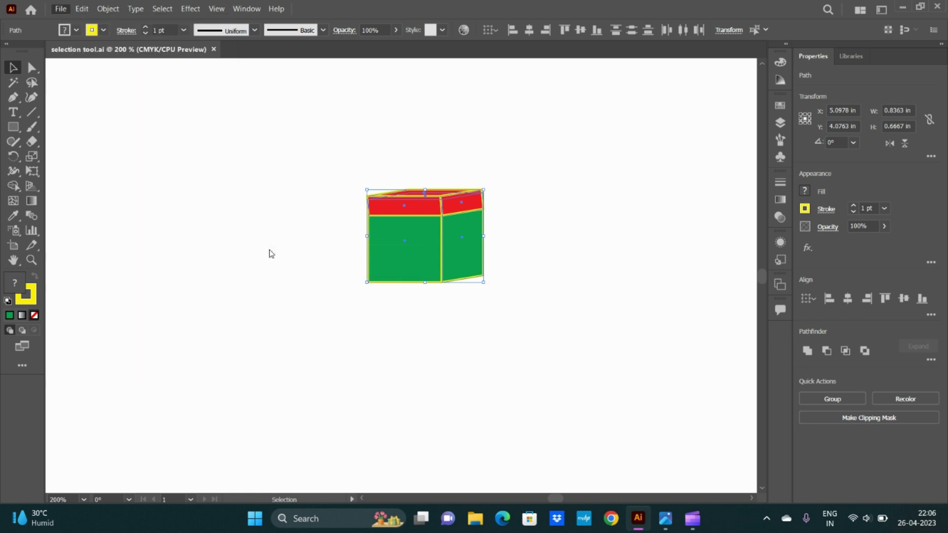
pyautogui.click(462, 247)
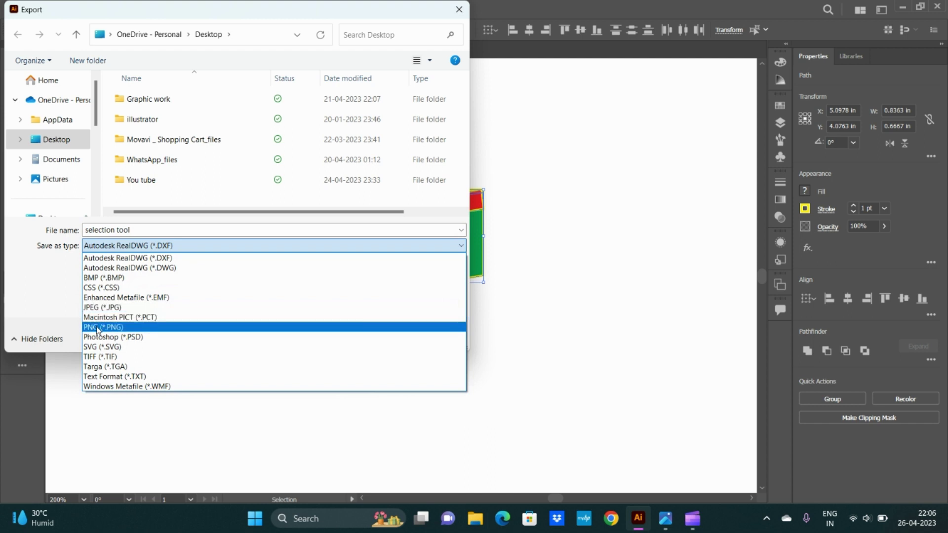
pyautogui.click(98, 307)
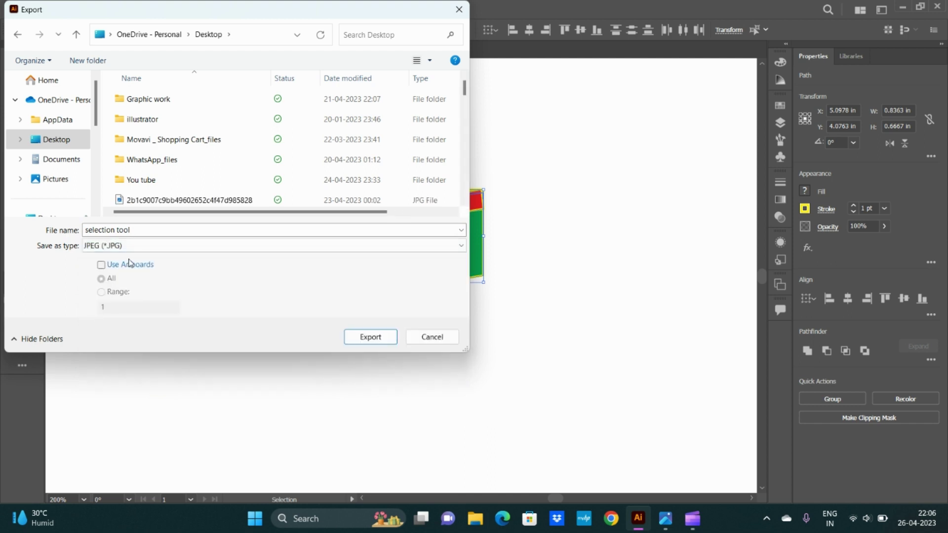
pyautogui.click(368, 338)
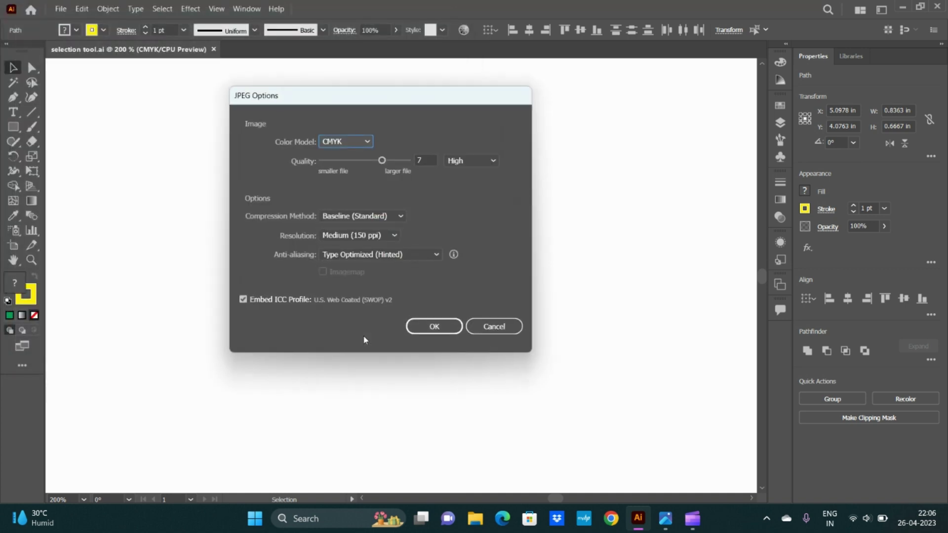
# Step: Set the JPEG options to RGB colour model at Medium (150 ppi) and confirm
pyautogui.moveTo(330, 96); pyautogui.dragTo(332, 147)
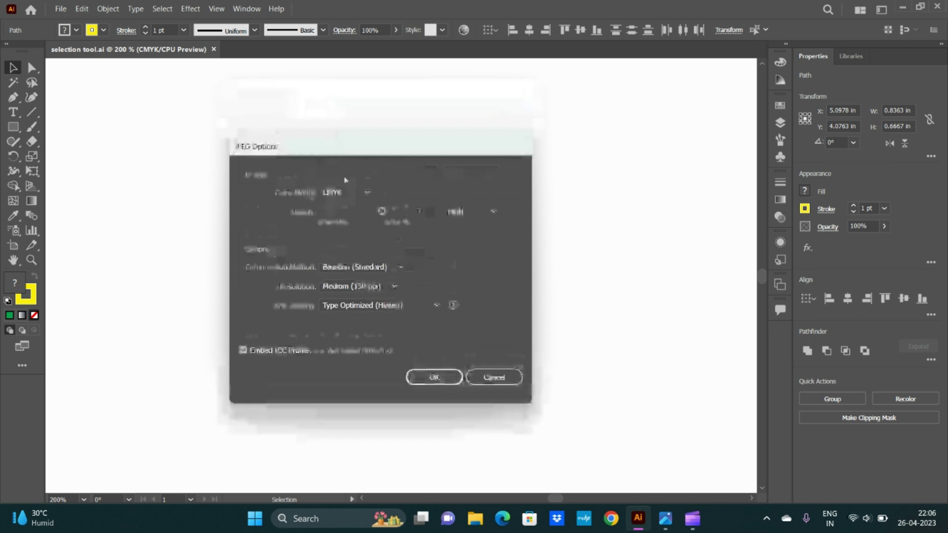
pyautogui.click(395, 288)
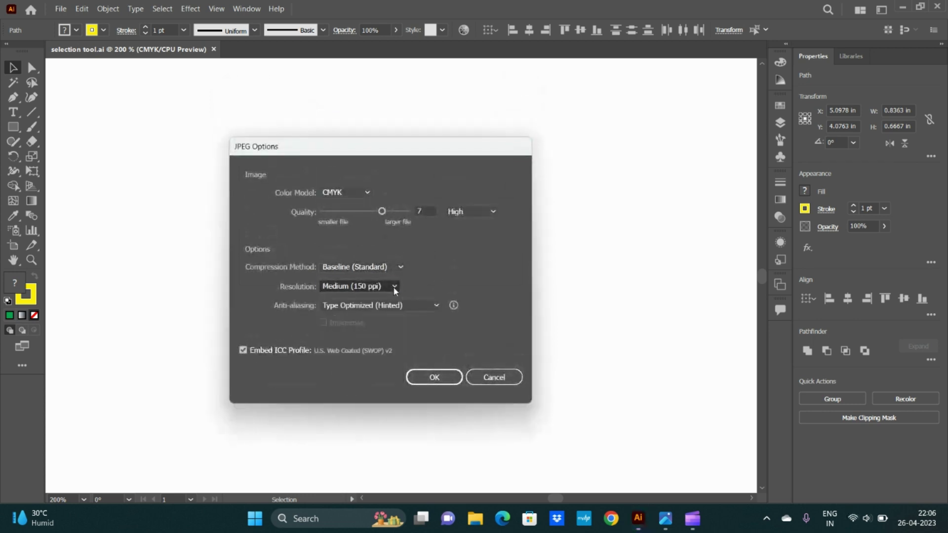
pyautogui.click(395, 287)
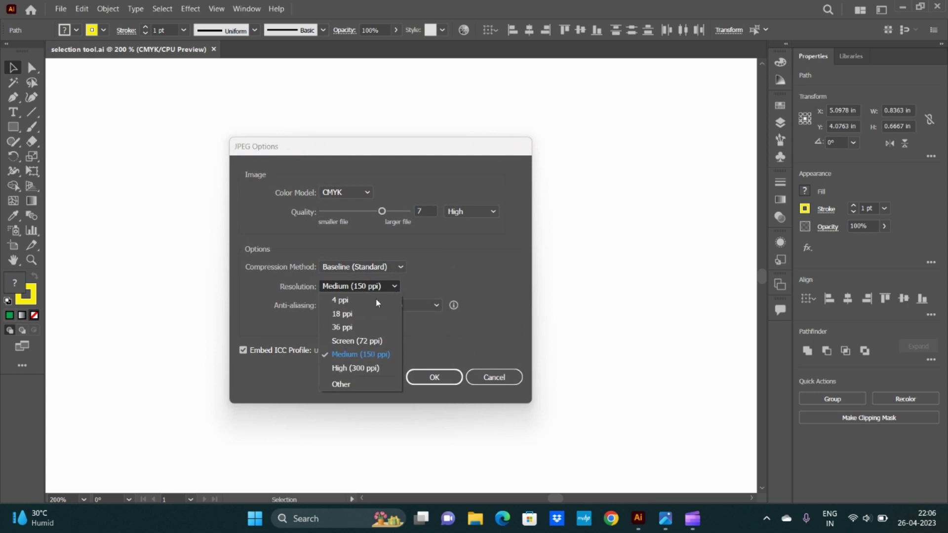
pyautogui.click(353, 355)
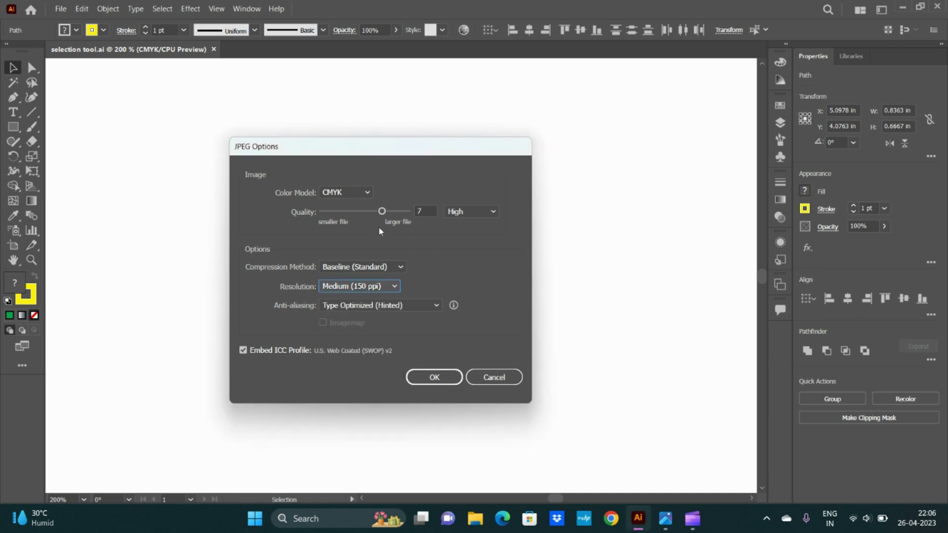
pyautogui.click(365, 191)
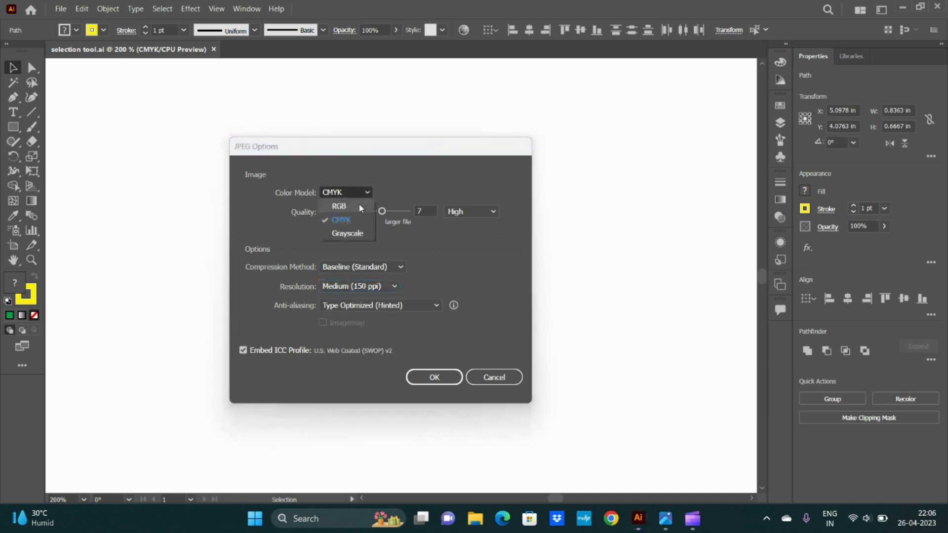
pyautogui.click(361, 207)
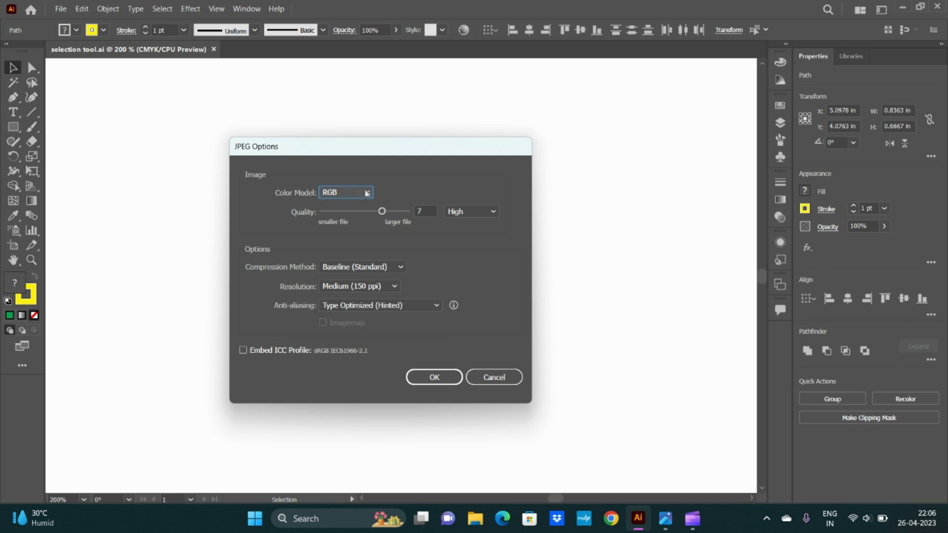
pyautogui.click(411, 377)
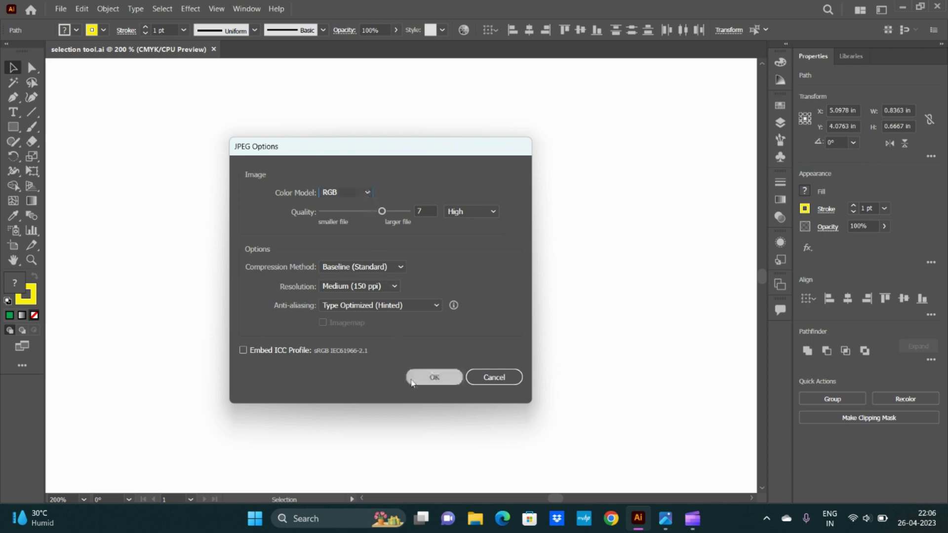
# Step: Minimize Illustrator, open selection tool.jpg from the desktop in Photos, then bring Illustrator back
pyautogui.click(903, 7)
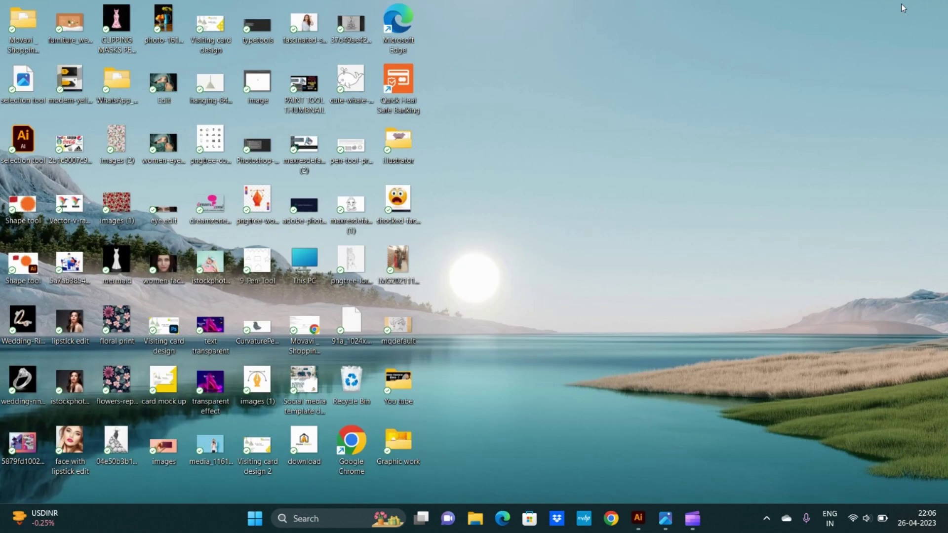
pyautogui.doubleClick(30, 83)
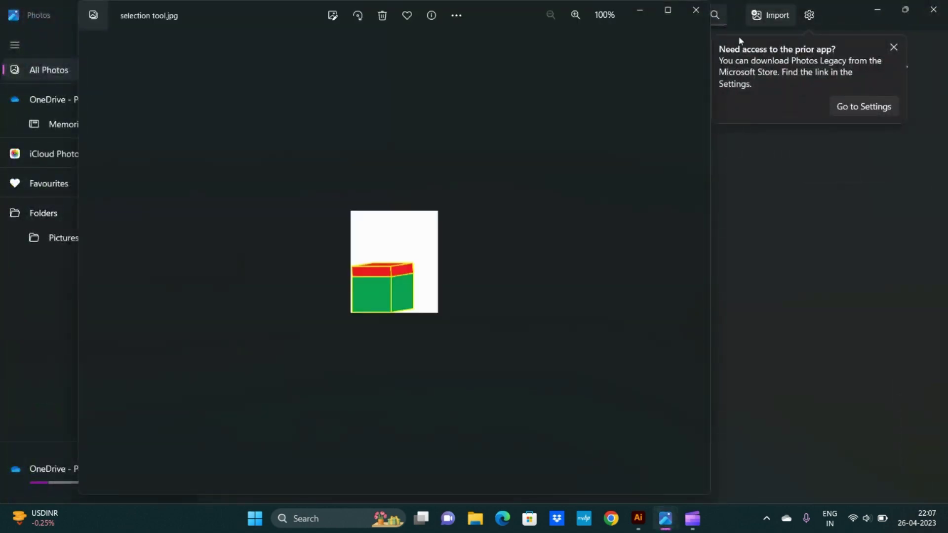
pyautogui.click(873, 10)
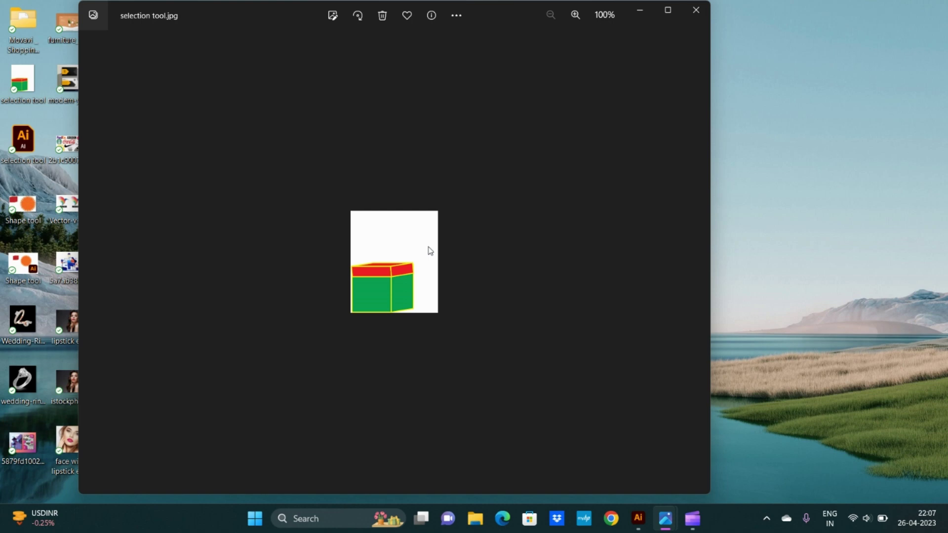
pyautogui.click(638, 519)
pyautogui.click(60, 8)
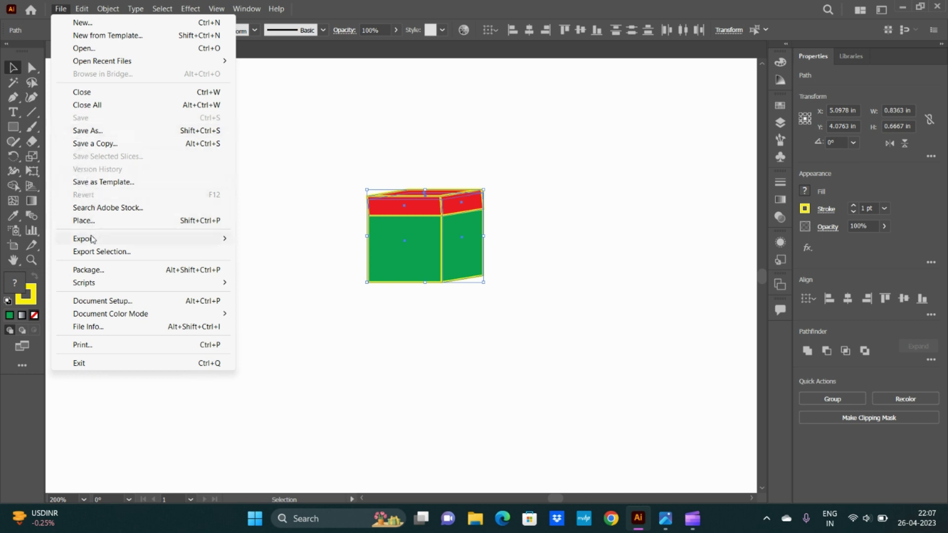
# Step: Re-export the JPEG over the existing selection tool file at High (300 ppi) resolution
pyautogui.moveTo(83, 239)
pyautogui.click(286, 252)
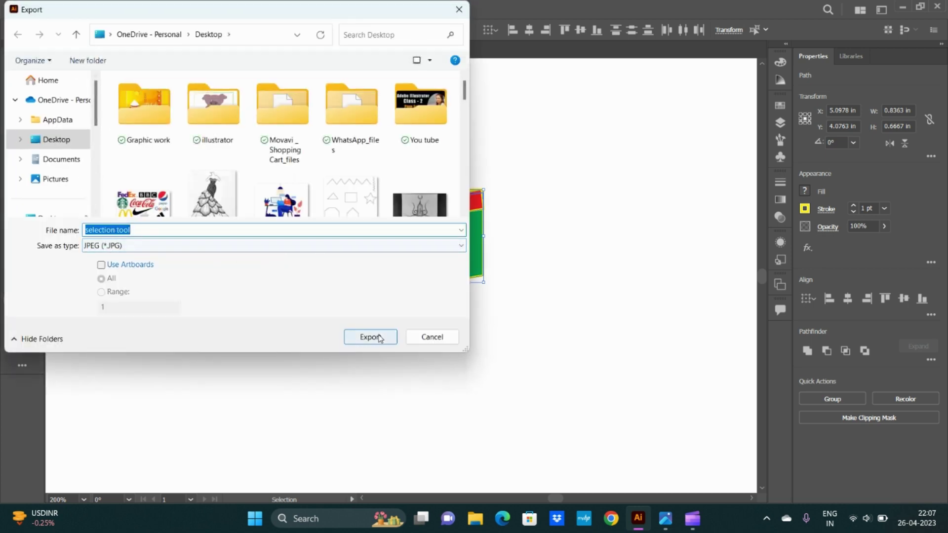
pyautogui.click(379, 337)
pyautogui.click(508, 303)
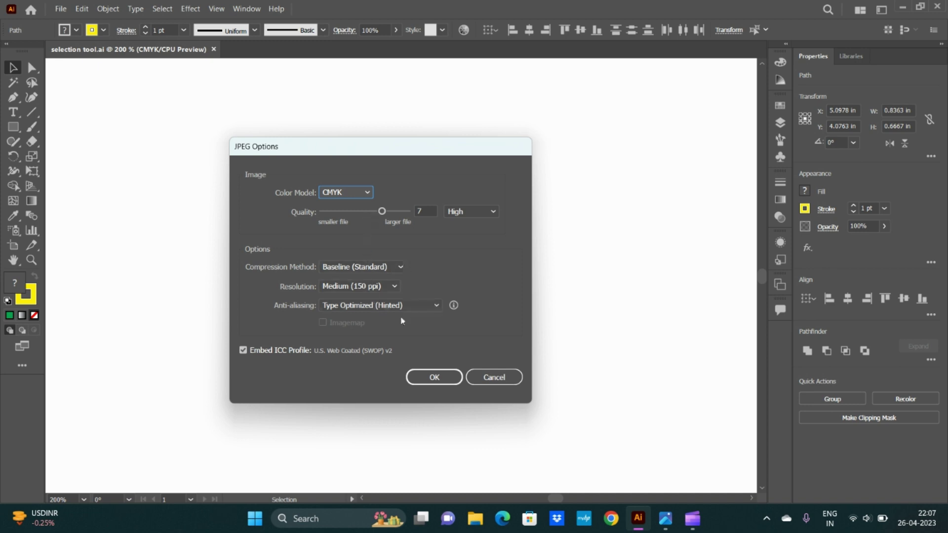
pyautogui.click(394, 287)
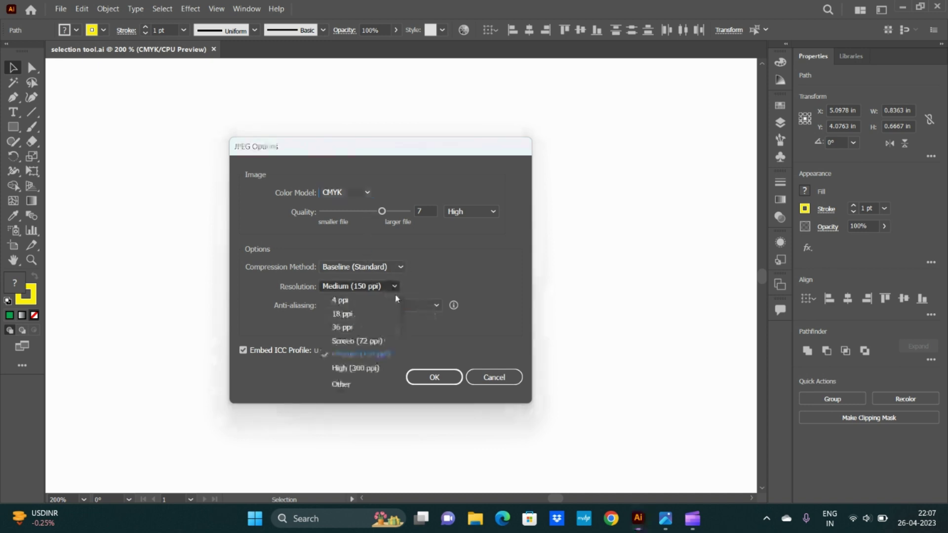
pyautogui.click(381, 369)
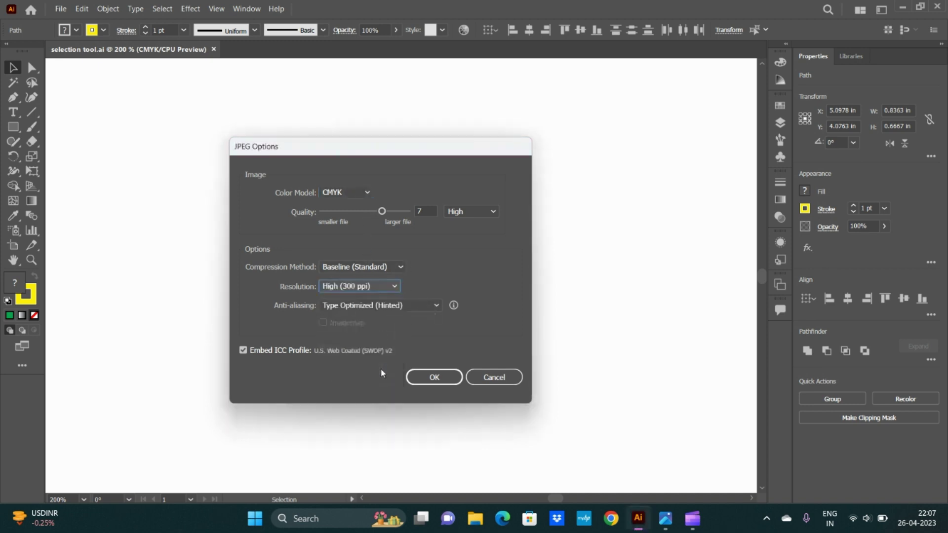
pyautogui.click(432, 383)
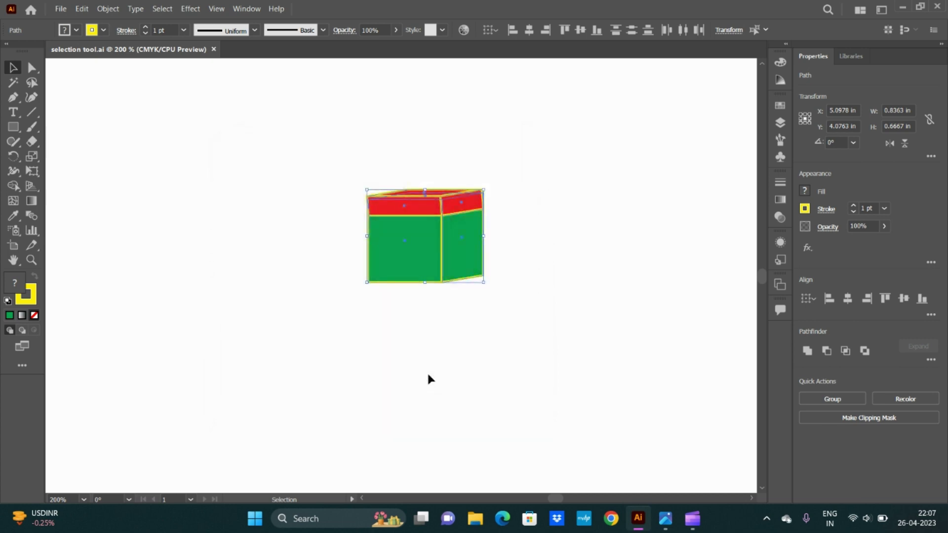
# Step: Review the 300 ppi selection tool.jpg, close the viewer and gallery, and return to Illustrator
pyautogui.click(902, 9)
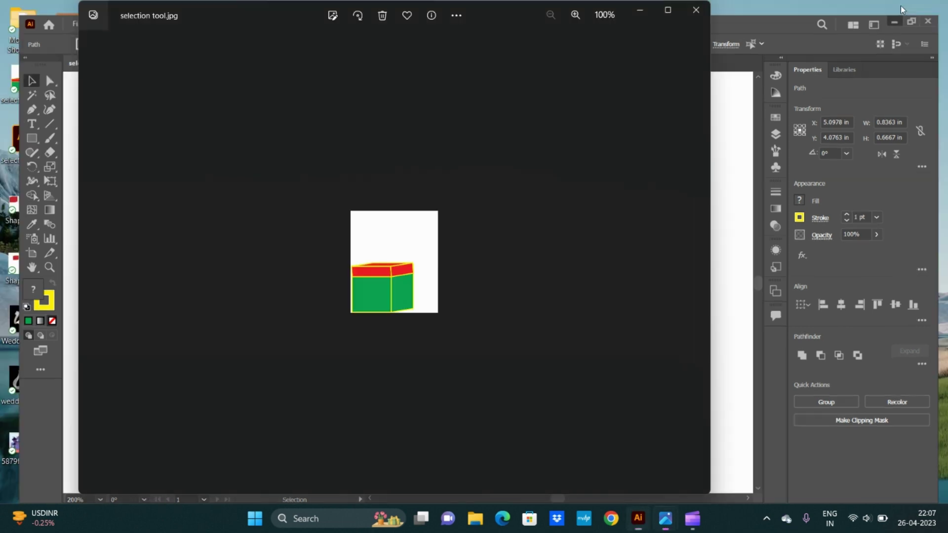
pyautogui.click(698, 8)
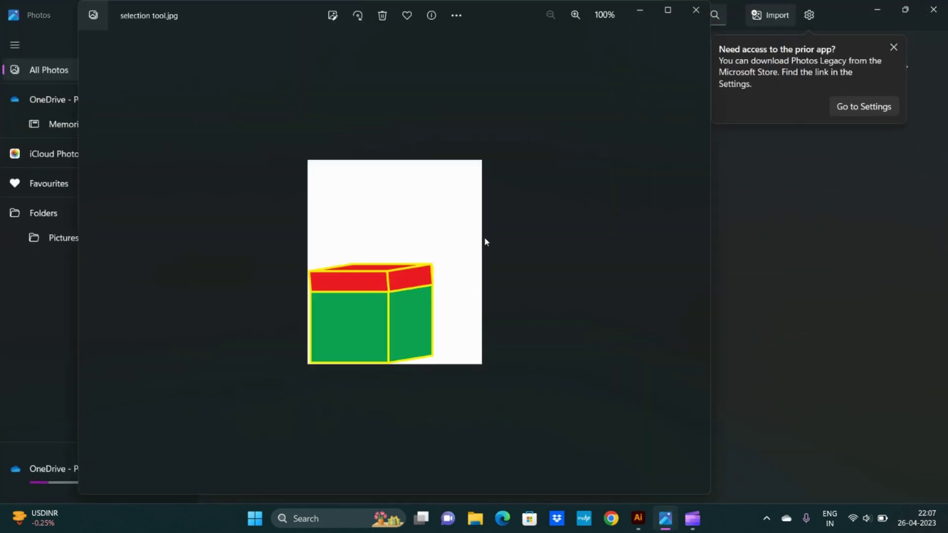
pyautogui.click(703, 17)
pyautogui.click(932, 10)
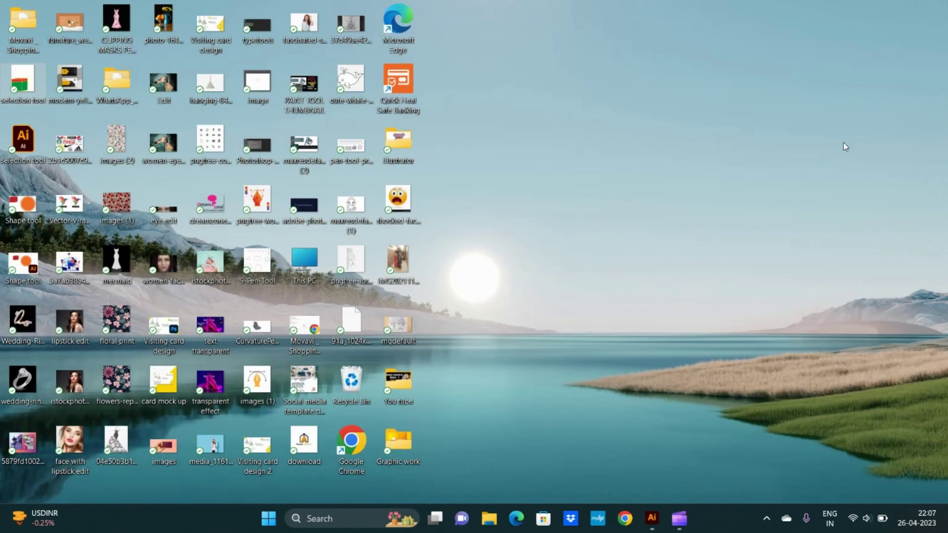
pyautogui.moveTo(639, 518)
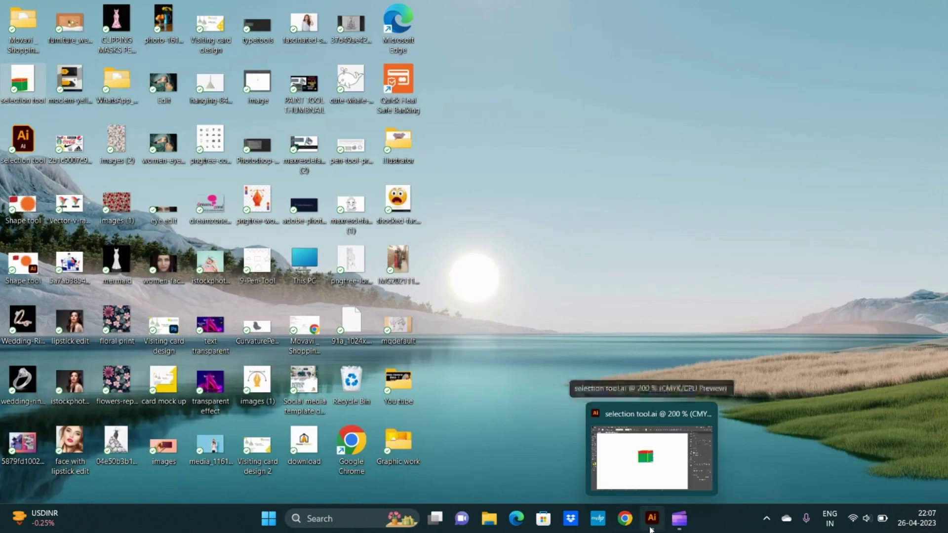
pyautogui.click(650, 528)
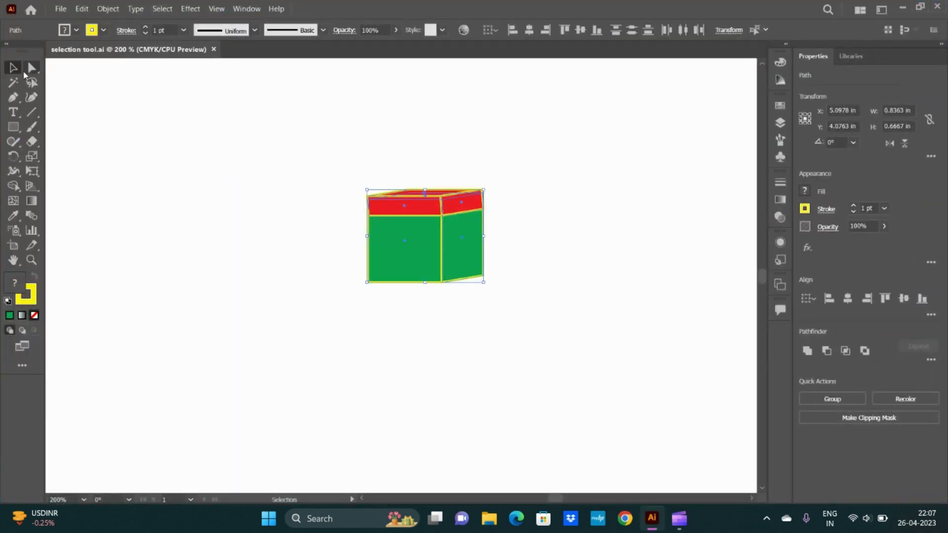
# Step: Drag the box further left on the artboard, then press A and Ctrl+O for the Open dialog
pyautogui.moveTo(437, 276)
pyautogui.mouseDown()
pyautogui.moveTo(156, 184)
pyautogui.moveTo(504, 241)
pyautogui.mouseUp()
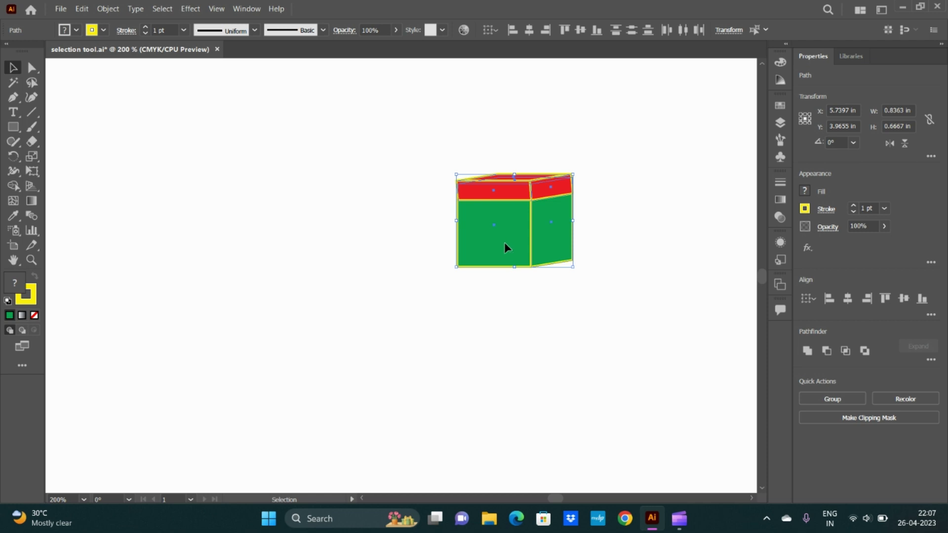
pyautogui.moveTo(504, 241); pyautogui.dragTo(373, 230)
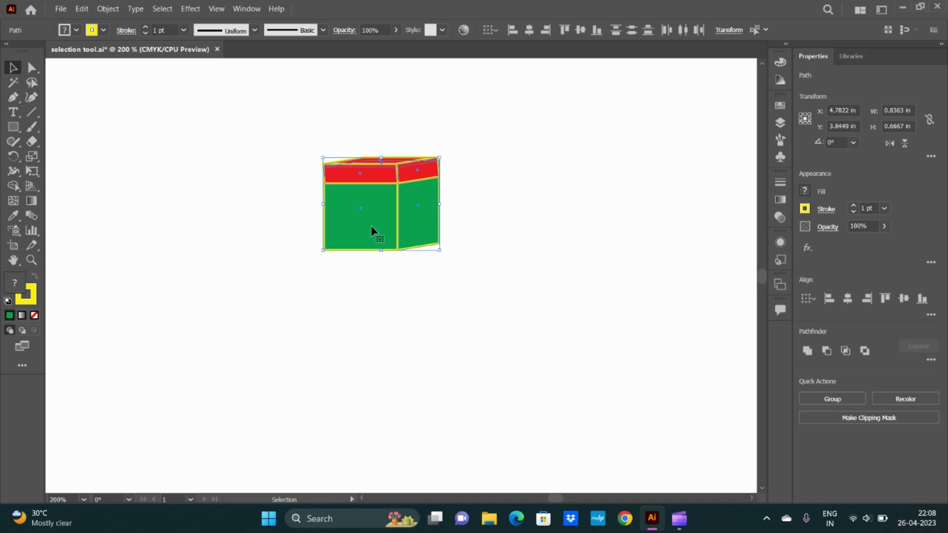
pyautogui.press('a')
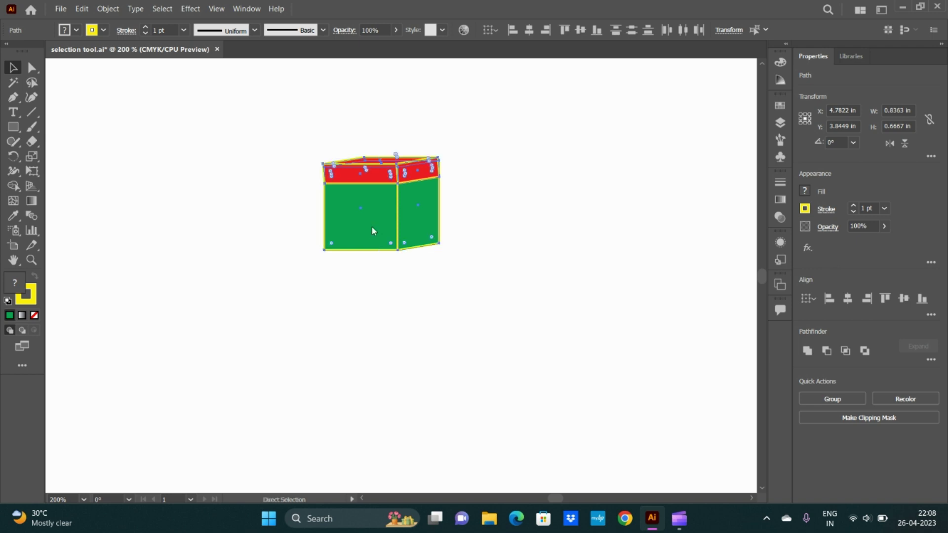
pyautogui.hotkey('ctrl', 'o')
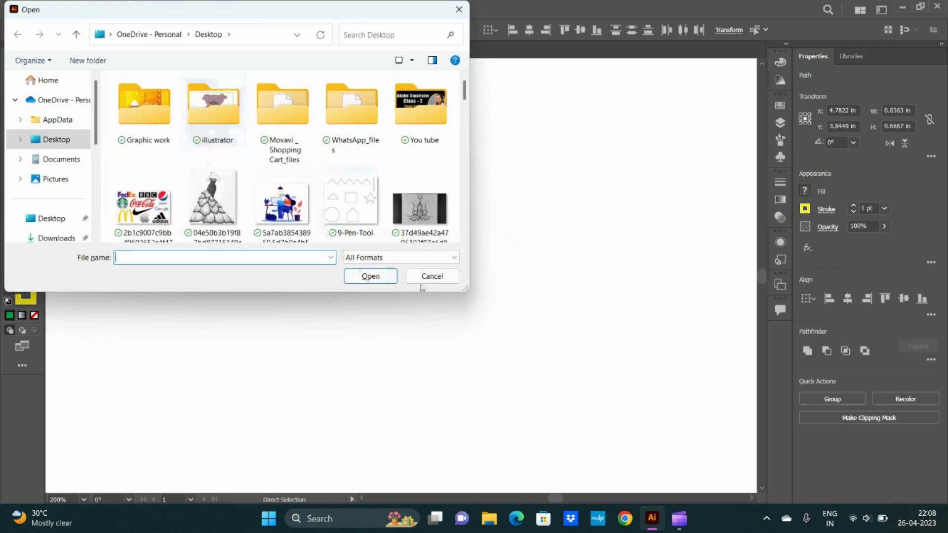
# Step: Cancel the first Open dialog, then open the brand-logo collage JPEG through File > Open
pyautogui.scroll(-2, 335, 219)
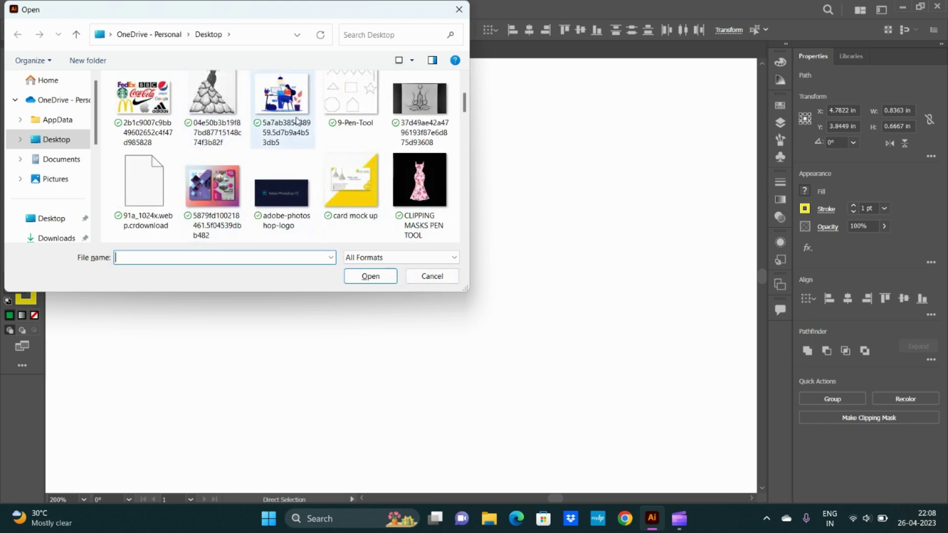
pyautogui.click(210, 118)
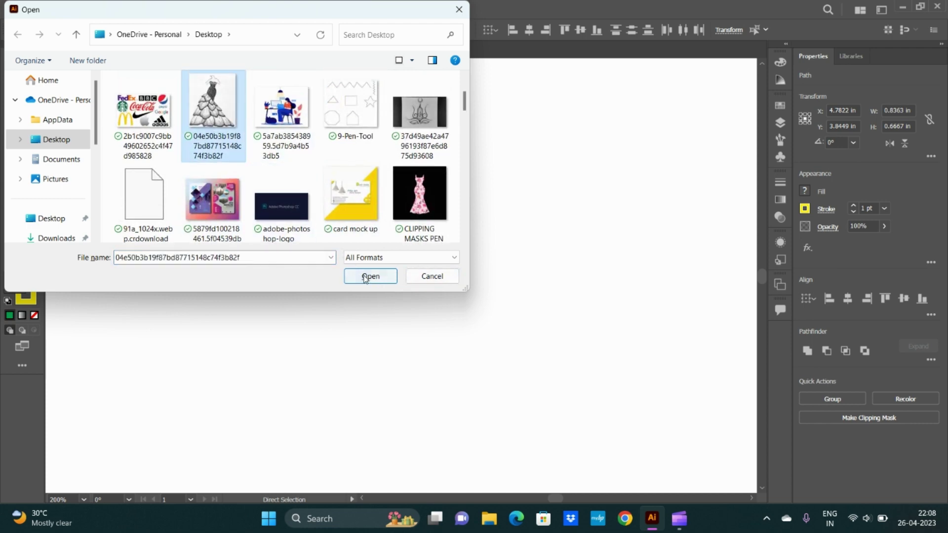
pyautogui.click(420, 278)
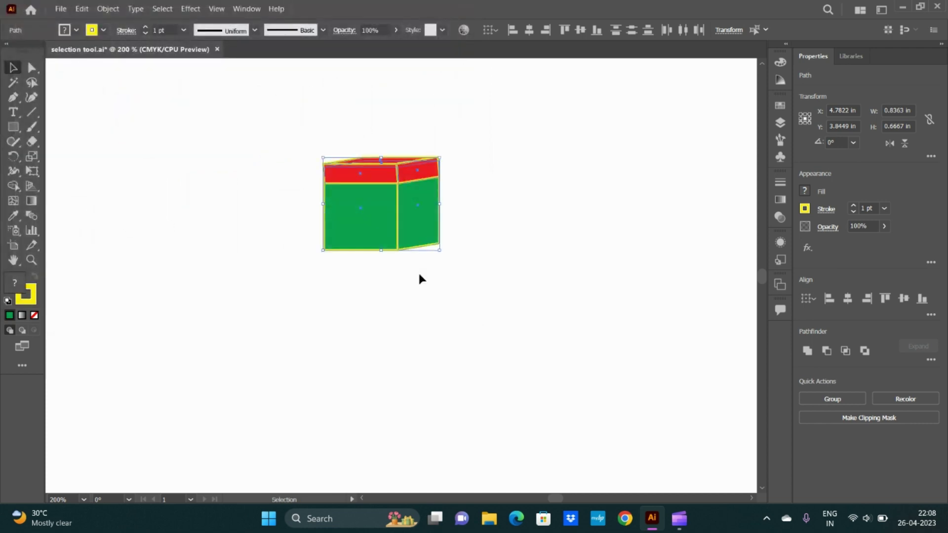
pyautogui.click(61, 8)
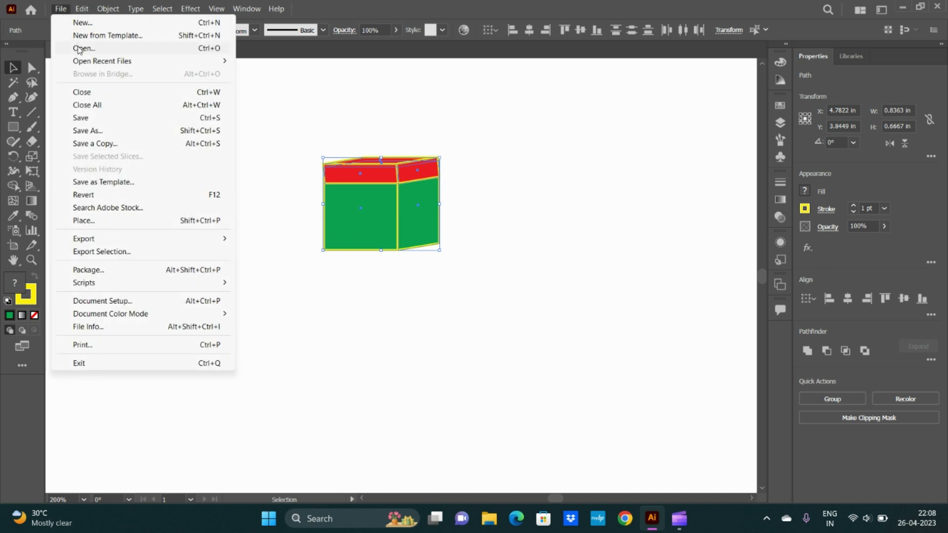
pyautogui.click(78, 49)
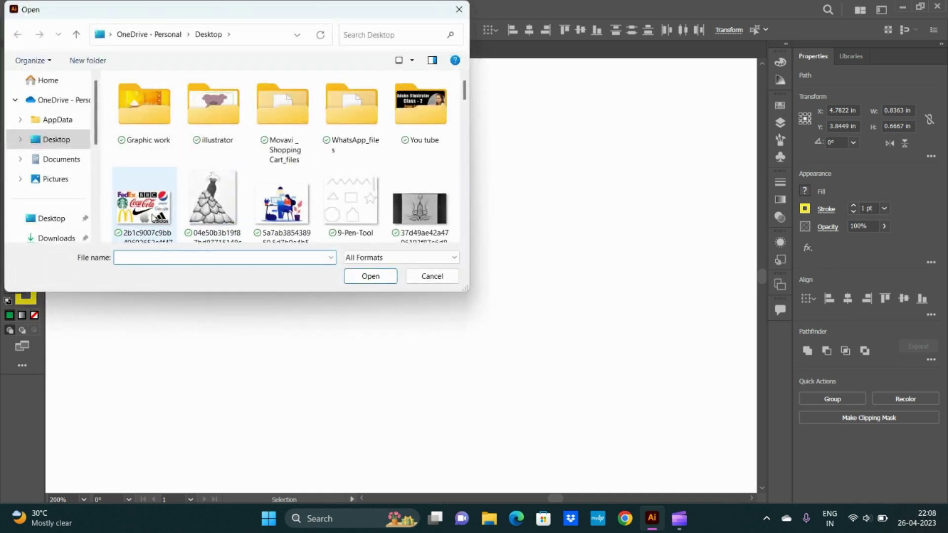
pyautogui.click(148, 212)
pyautogui.click(373, 277)
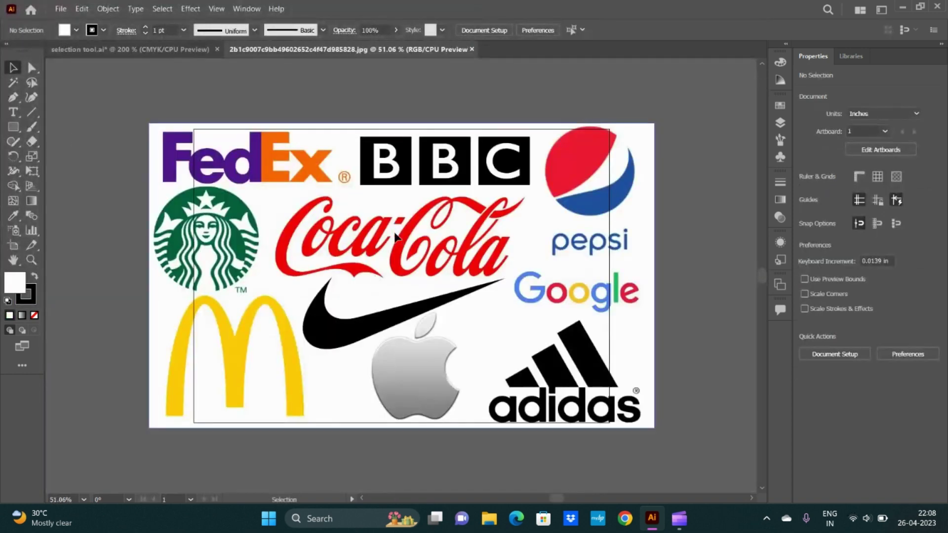
# Step: Drag the logo collage into selection tool.ai, then deselect and delete it from the box document
pyautogui.moveTo(403, 243)
pyautogui.mouseDown()
pyautogui.moveTo(119, 48)
pyautogui.moveTo(345, 311)
pyautogui.moveTo(199, 185)
pyautogui.moveTo(74, 182)
pyautogui.moveTo(277, 228)
pyautogui.moveTo(161, 165)
pyautogui.mouseUp()
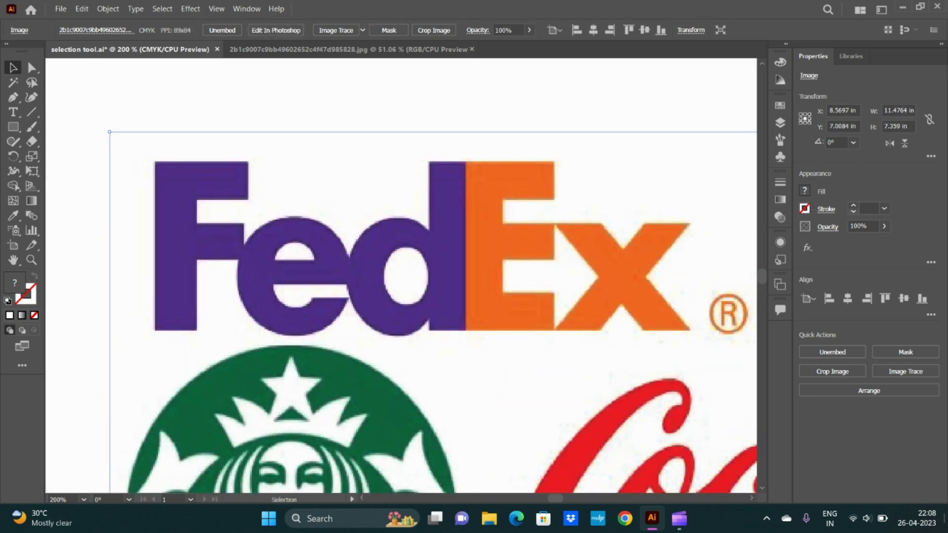
pyautogui.hotkey('ctrl', 'shift', 'a')
pyautogui.press('Delete')
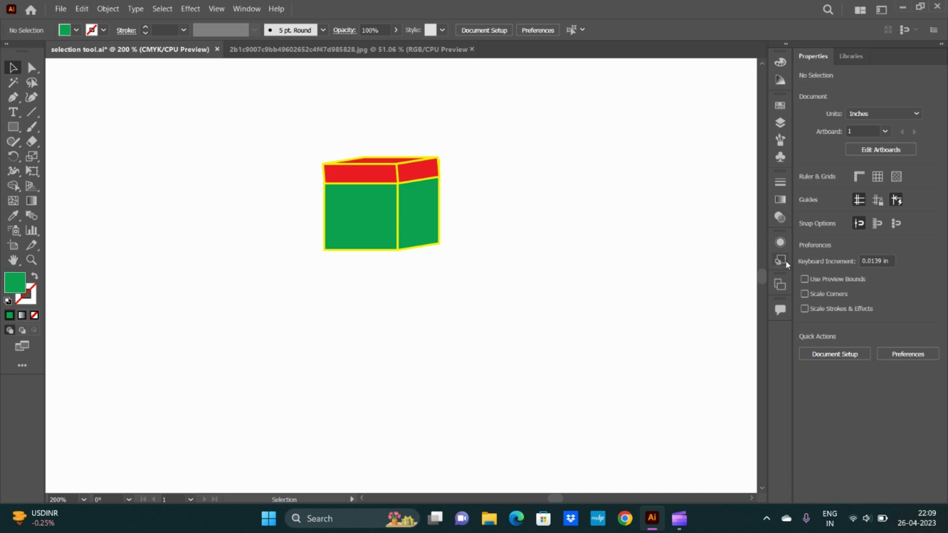
# Step: Show the Layers panel, expand Layer 1, and marquee-select all the box's pieces
pyautogui.click(780, 123)
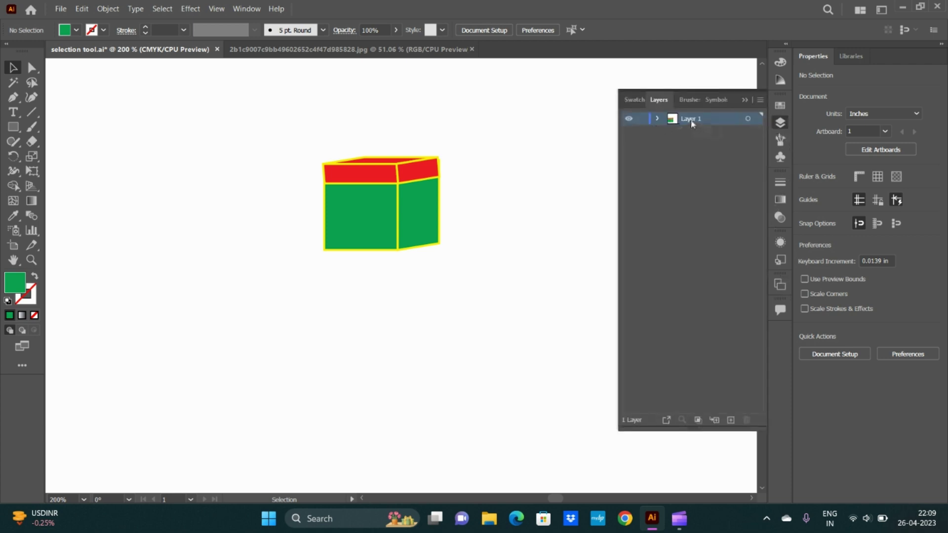
pyautogui.click(658, 119)
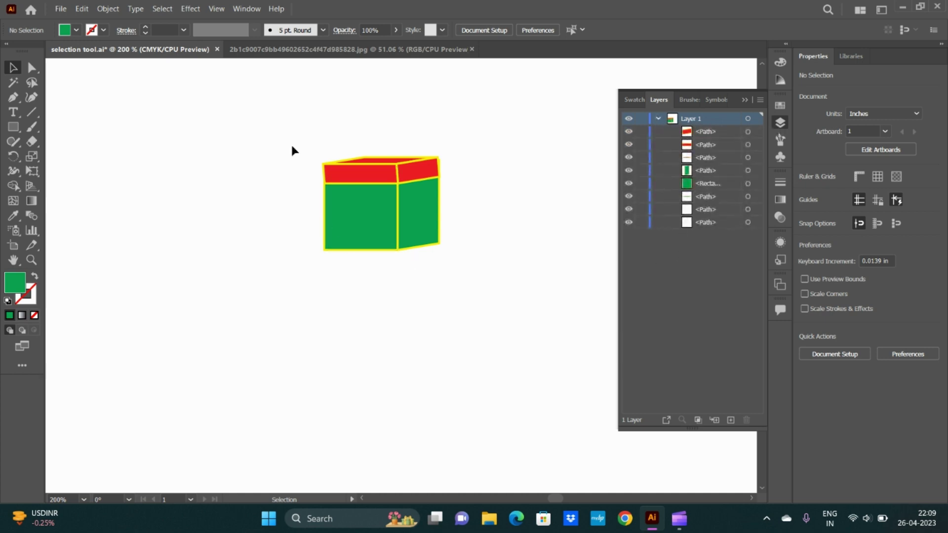
pyautogui.moveTo(352, 152); pyautogui.dragTo(486, 279)
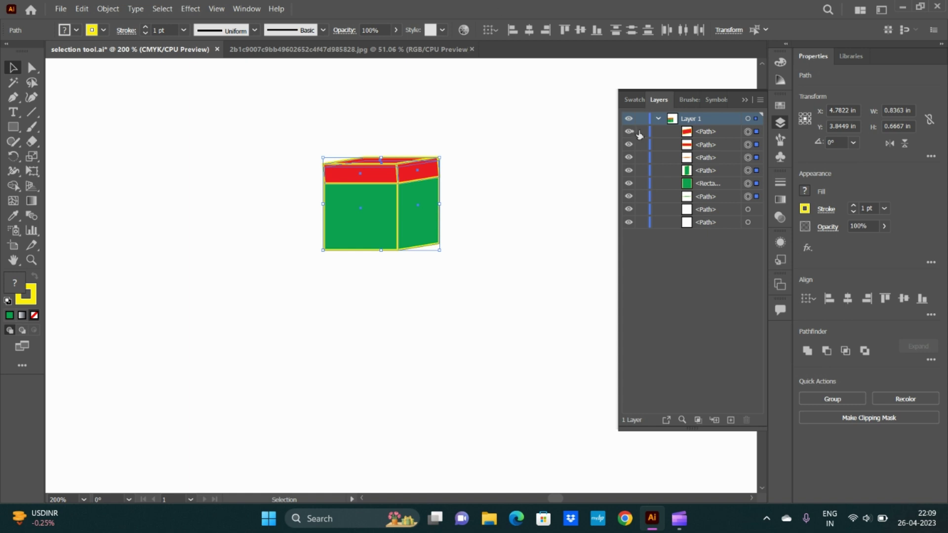
# Step: Deselect the red top-right face, then hide and reshow its top <Path> layer
pyautogui.click(640, 131)
pyautogui.click(628, 132)
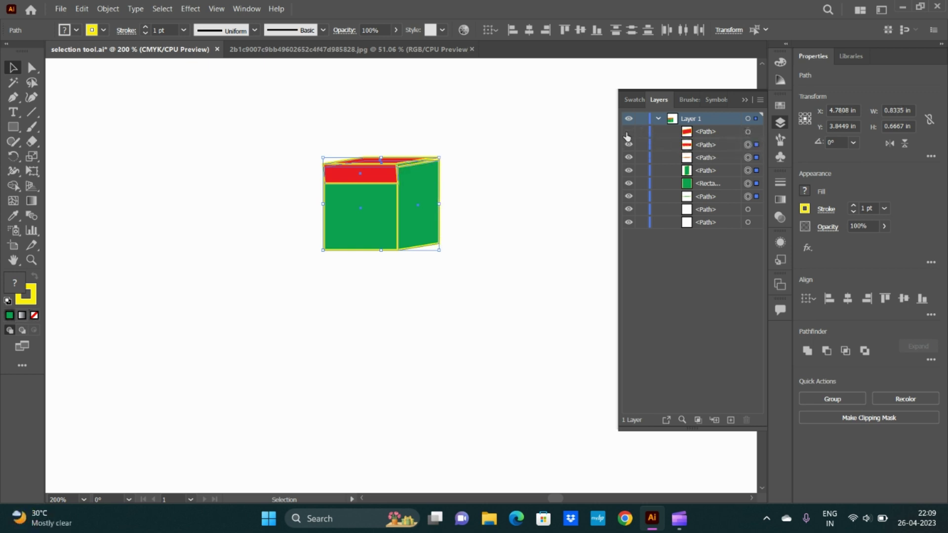
pyautogui.click(628, 133)
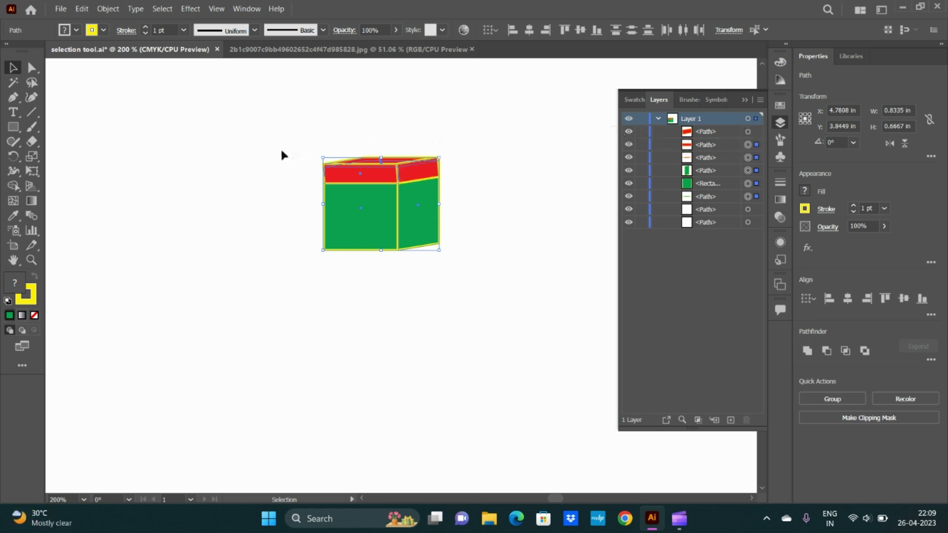
# Step: Shift the whole box left to X 4.073 in, Y 3.9149 in and close Layers
pyautogui.moveTo(283, 153); pyautogui.dragTo(506, 324)
pyautogui.moveTo(376, 235); pyautogui.dragTo(277, 244)
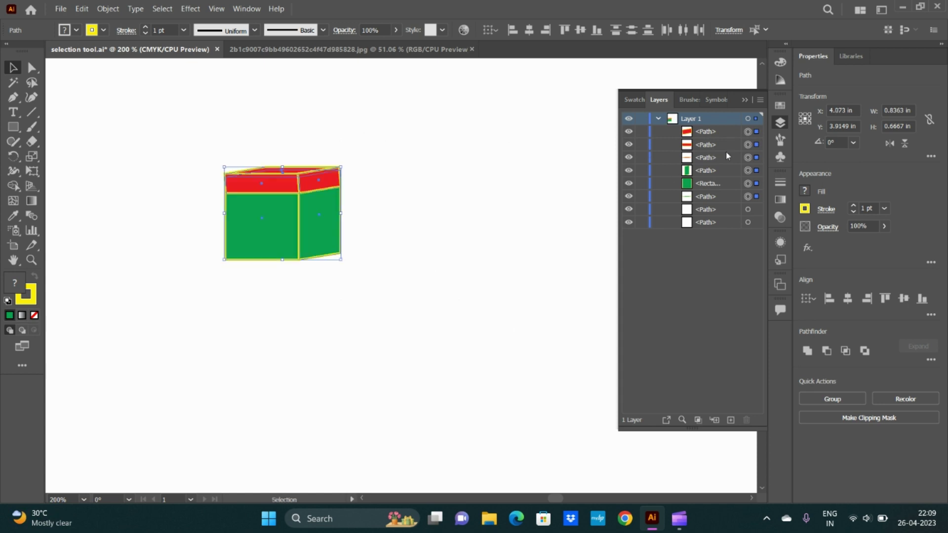
pyautogui.click(746, 100)
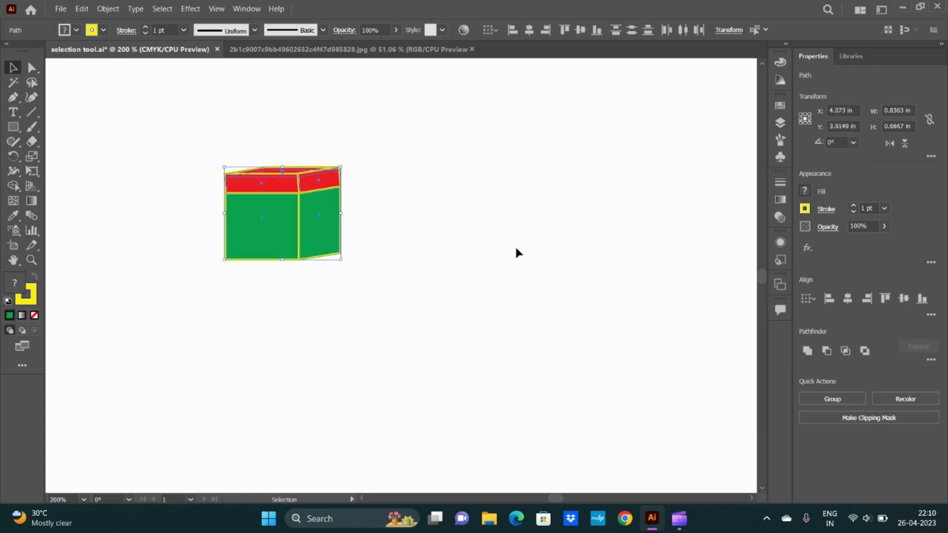